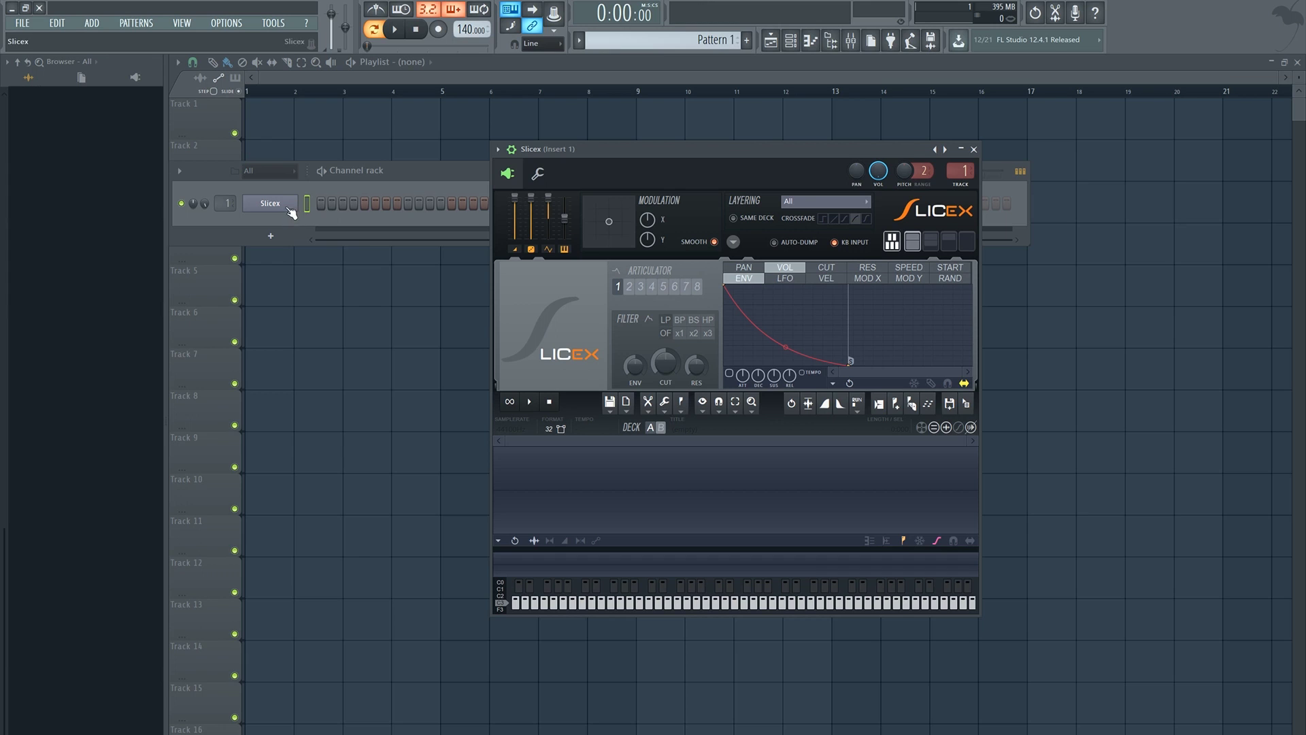
Load the sample Kronic Flux - All Of My Love.mp3 into Slicex and preview its opening section
{"action": "left_click", "coordinate": [610, 407]}
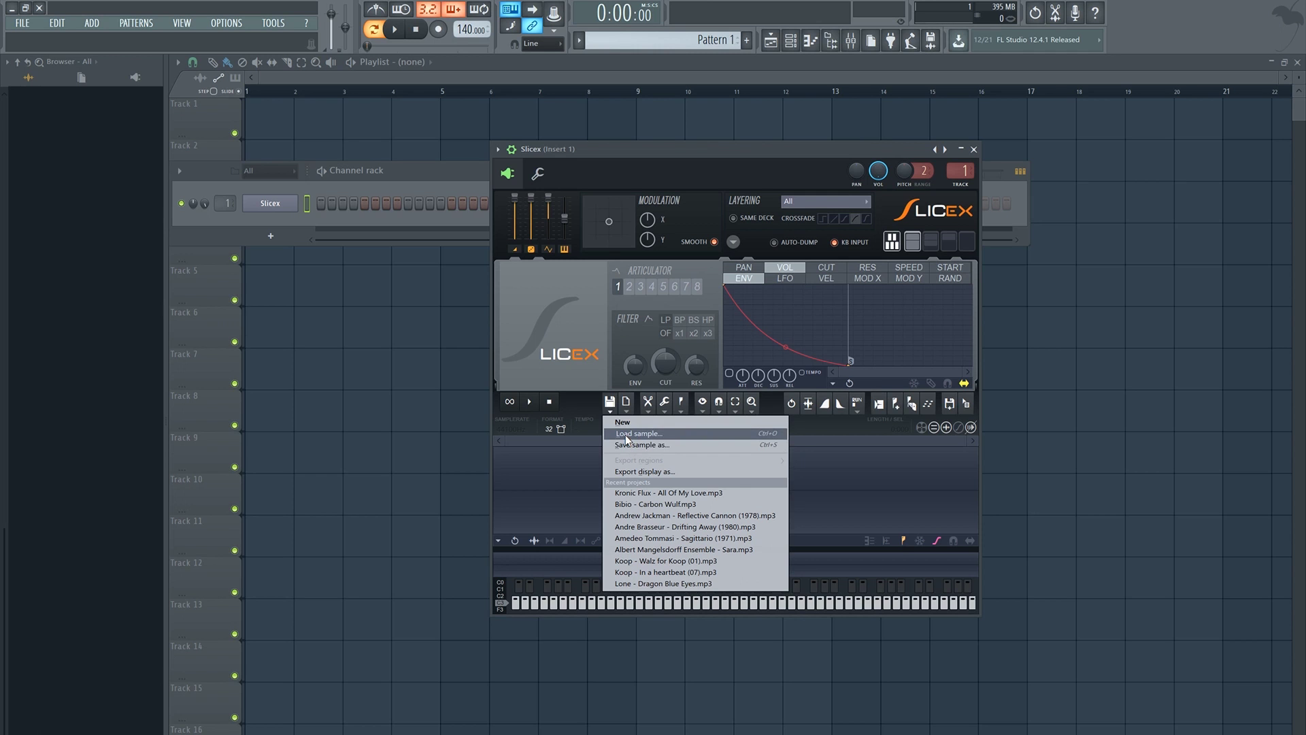
{"action": "left_click", "coordinate": [626, 435]}
{"action": "double_click", "coordinate": [204, 168]}
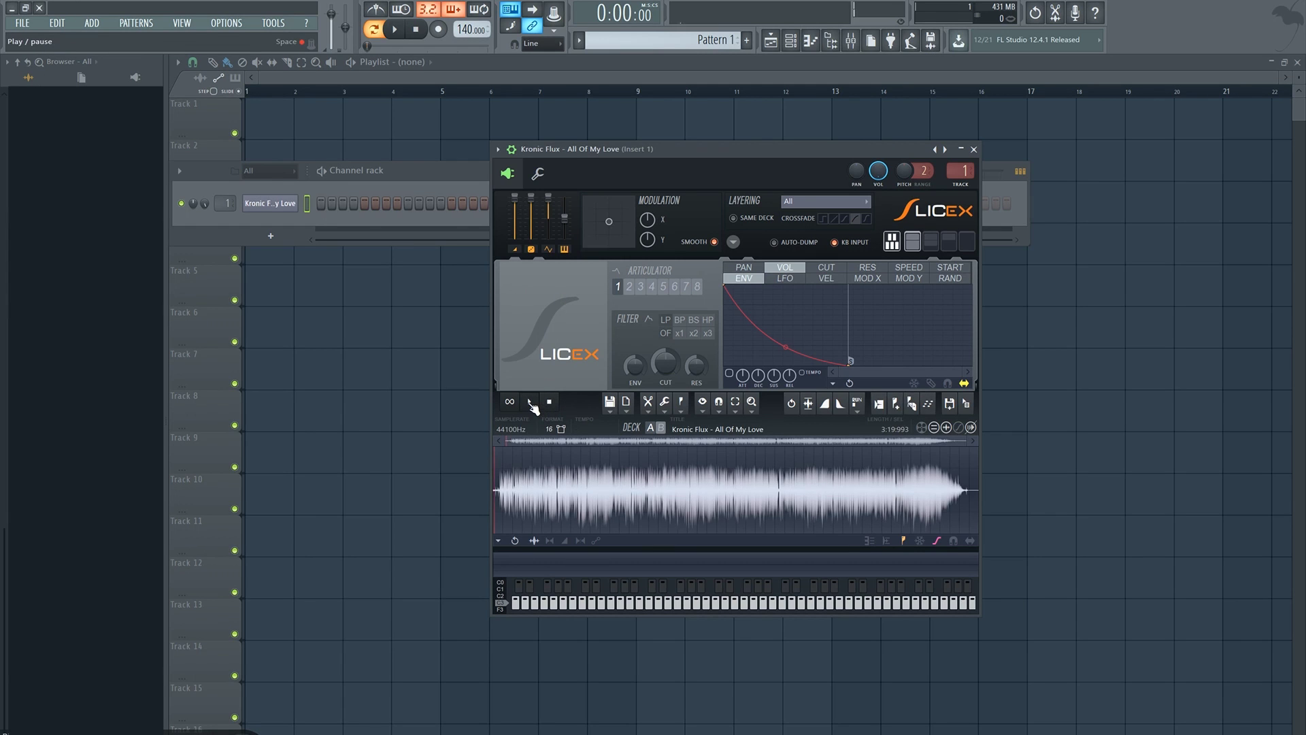
{"action": "left_click", "coordinate": [532, 400]}
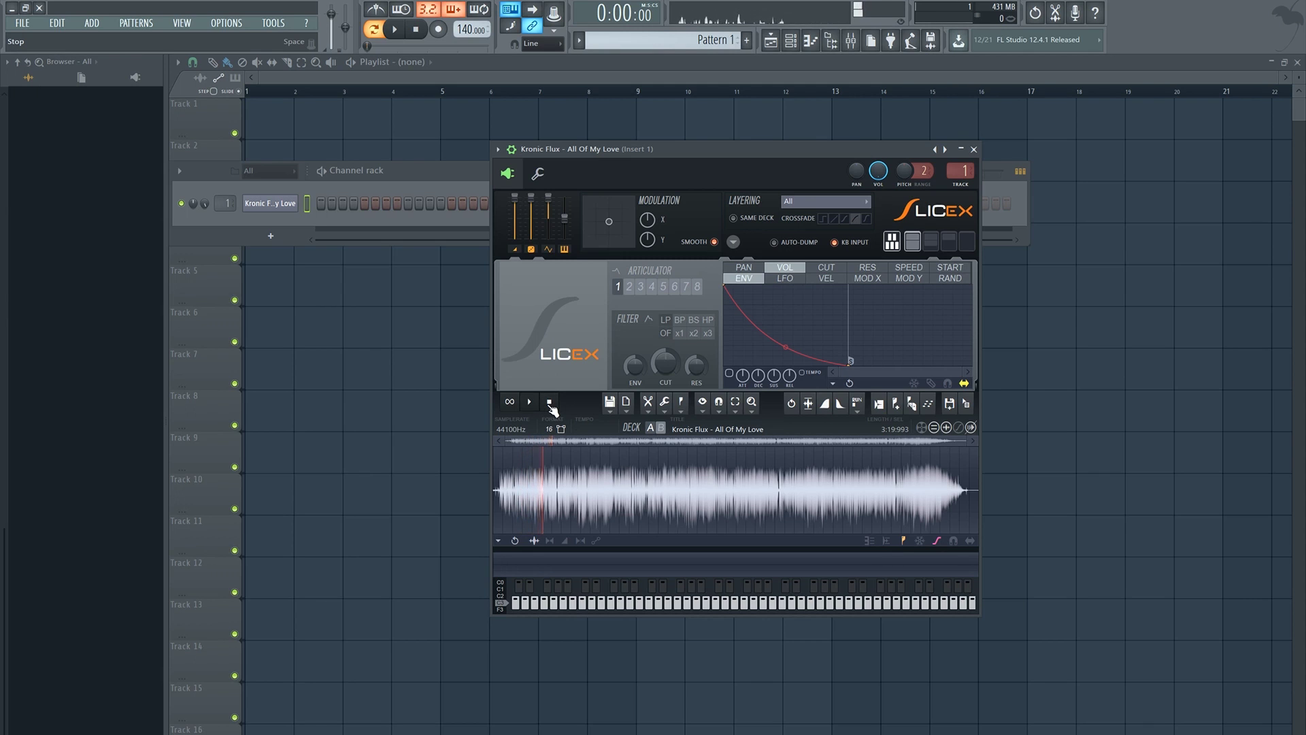
{"action": "left_click", "coordinate": [550, 402]}
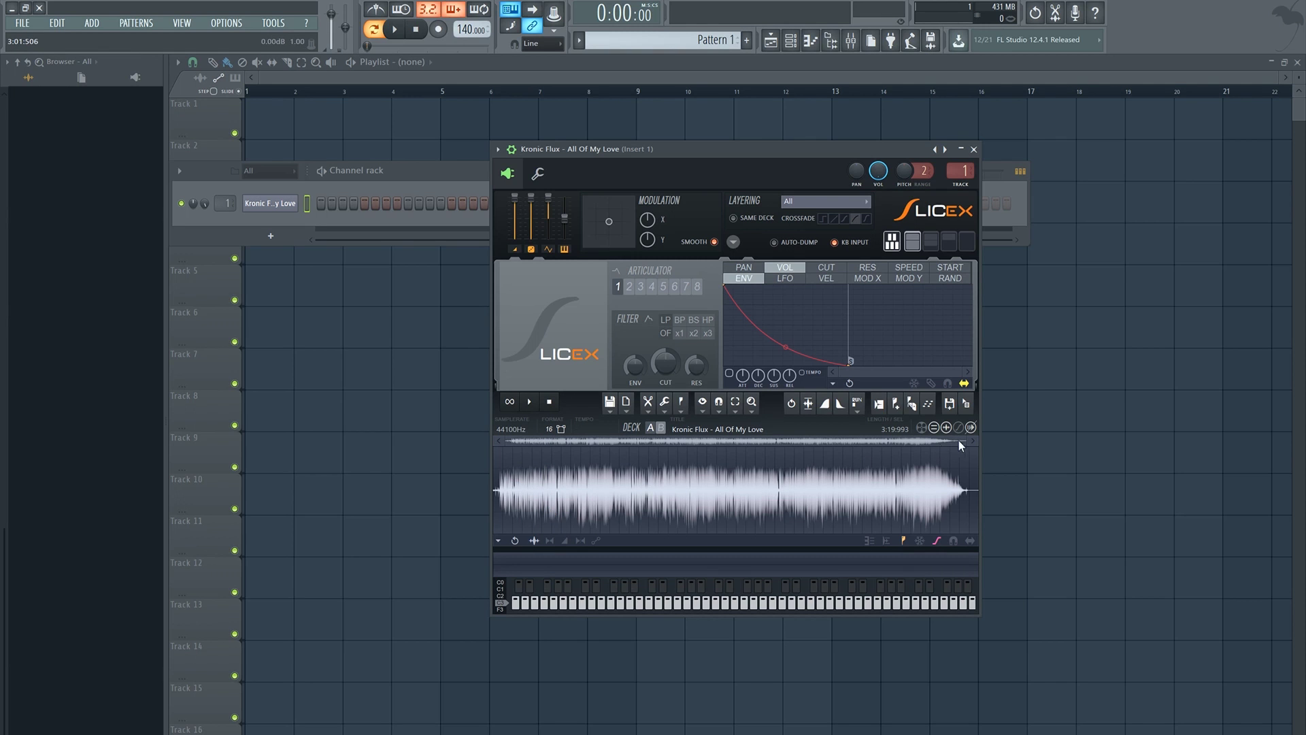
Select the sample's opening passage from the first hit at about 2:861 to about 15:115
{"action": "left_click_drag", "start_coordinate": [968, 439], "coordinate": [573, 451]}
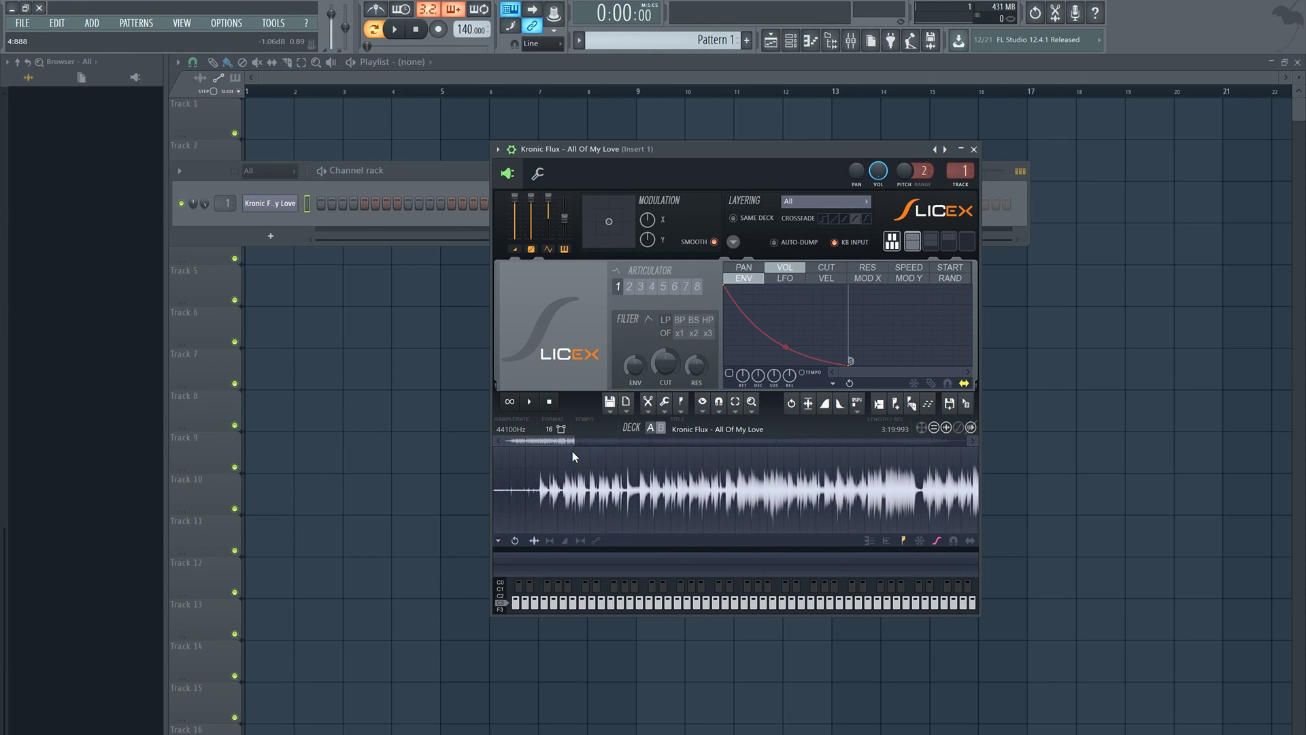
{"action": "left_click_drag", "start_coordinate": [573, 447], "coordinate": [549, 443]}
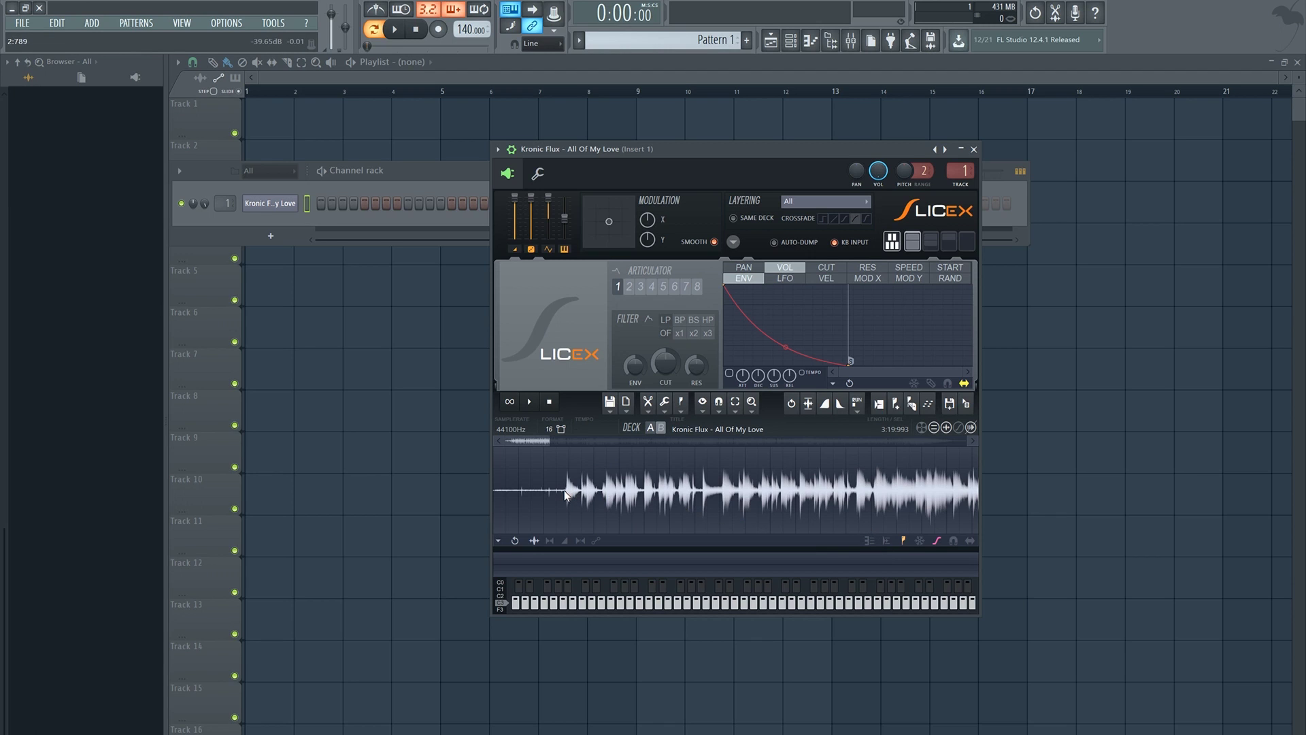
{"action": "left_click_drag", "start_coordinate": [565, 490], "coordinate": [977, 490]}
{"action": "left_click_drag", "start_coordinate": [562, 492], "coordinate": [517, 490]}
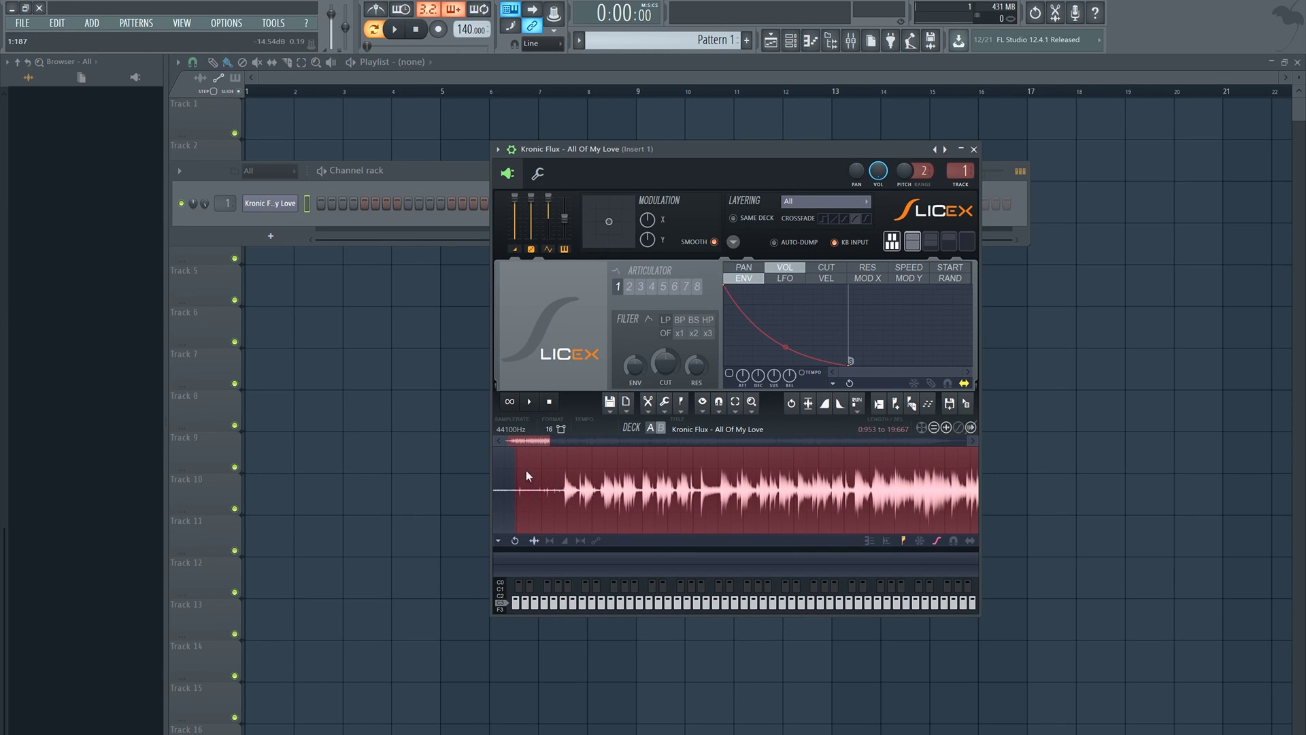
{"action": "left_click_drag", "start_coordinate": [519, 469], "coordinate": [563, 493]}
{"action": "left_click_drag", "start_coordinate": [544, 441], "coordinate": [551, 449]}
{"action": "left_click_drag", "start_coordinate": [784, 504], "coordinate": [718, 512]}
Play back the selected passage and adjust its end to about 15:205
{"action": "left_click", "coordinate": [527, 402]}
{"action": "left_click_drag", "start_coordinate": [529, 442], "coordinate": [497, 444]}
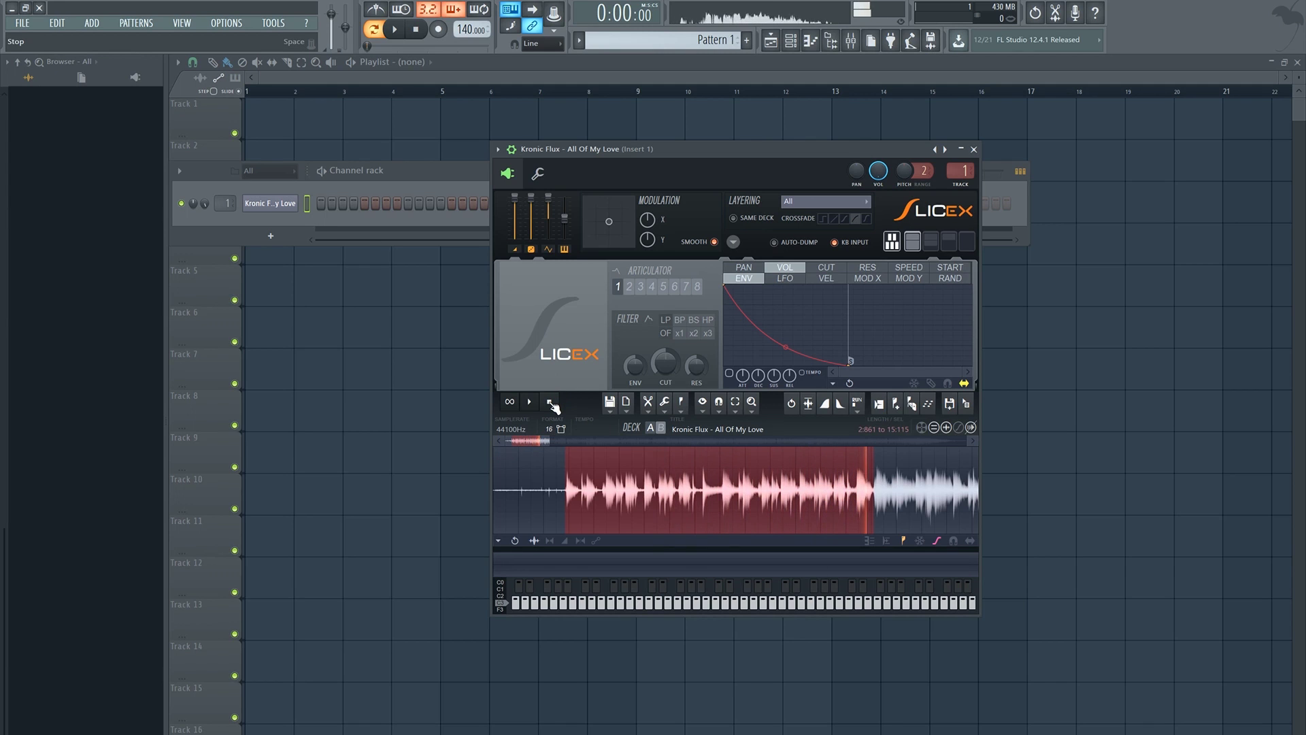
{"action": "left_click", "coordinate": [552, 406]}
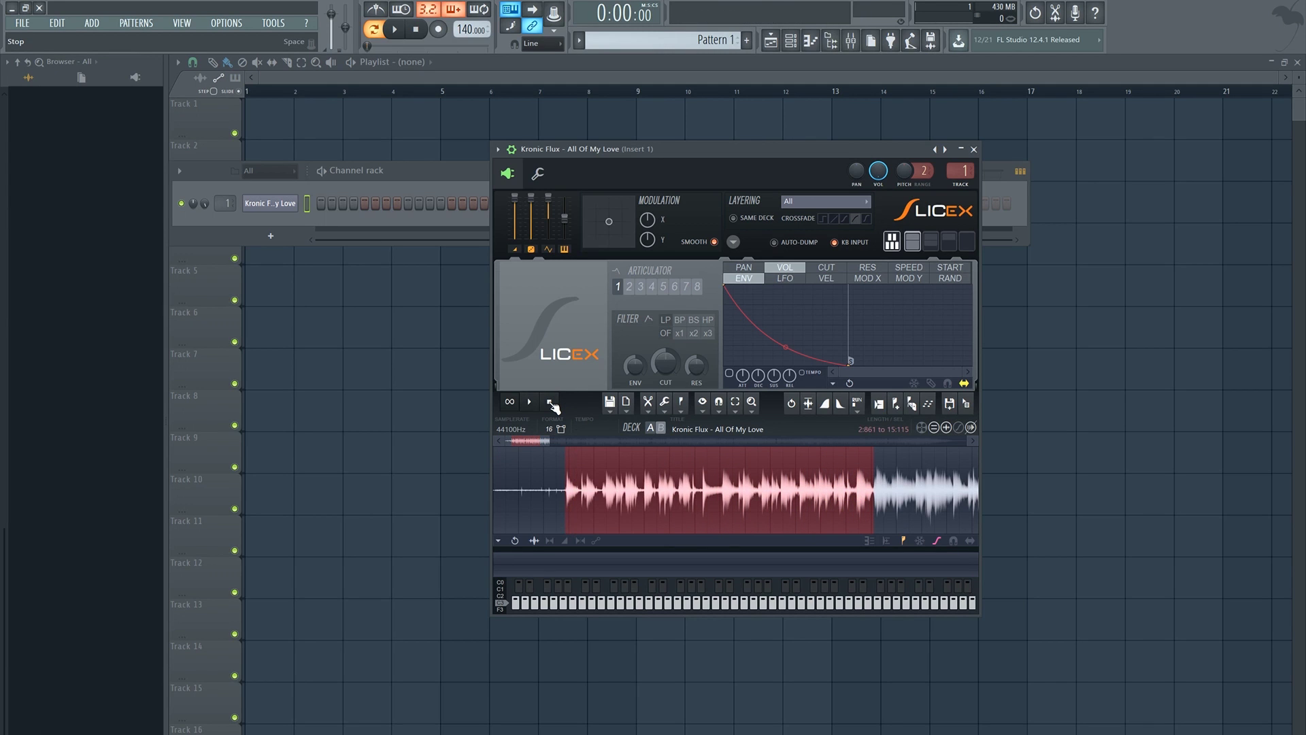
{"action": "left_click", "coordinate": [530, 402]}
{"action": "left_click_drag", "start_coordinate": [874, 500], "coordinate": [883, 500]}
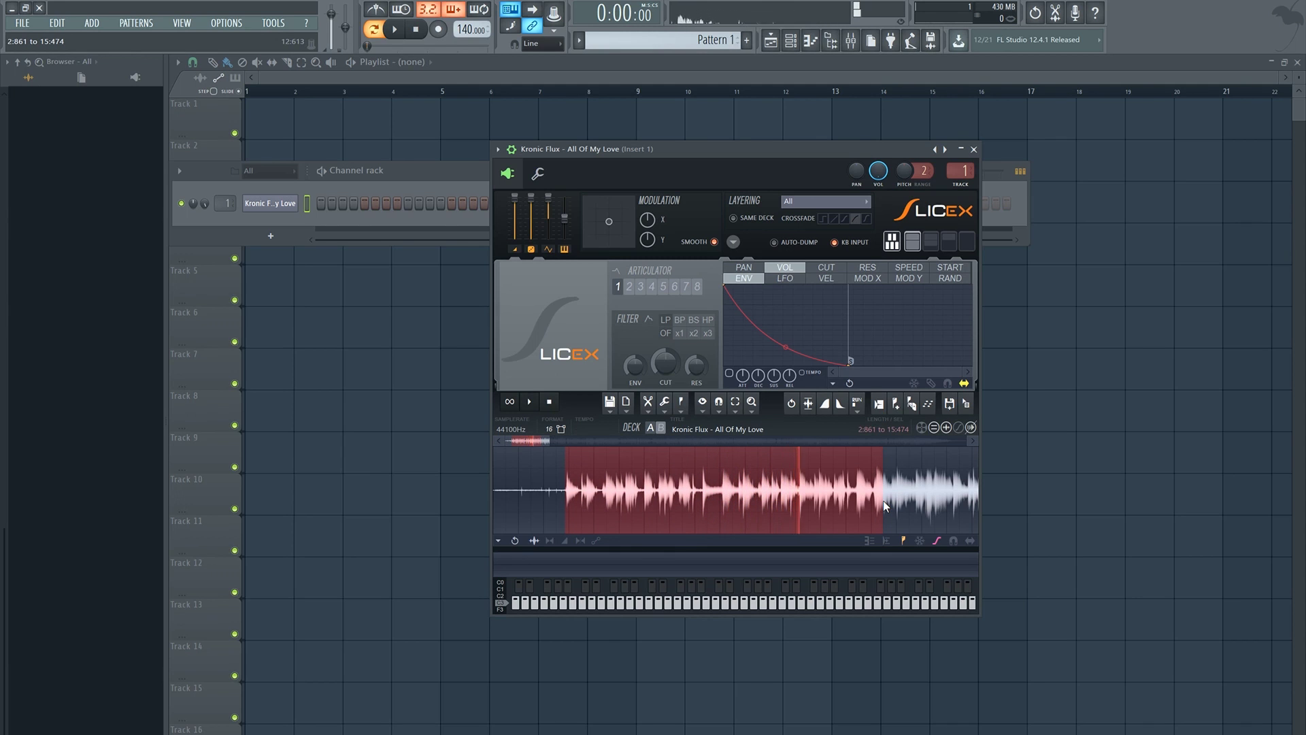
{"action": "mouse_move", "coordinate": [883, 502]}
{"action": "left_mouse_down"}
{"action": "mouse_move", "coordinate": [896, 511]}
{"action": "mouse_move", "coordinate": [875, 507]}
{"action": "left_mouse_up"}
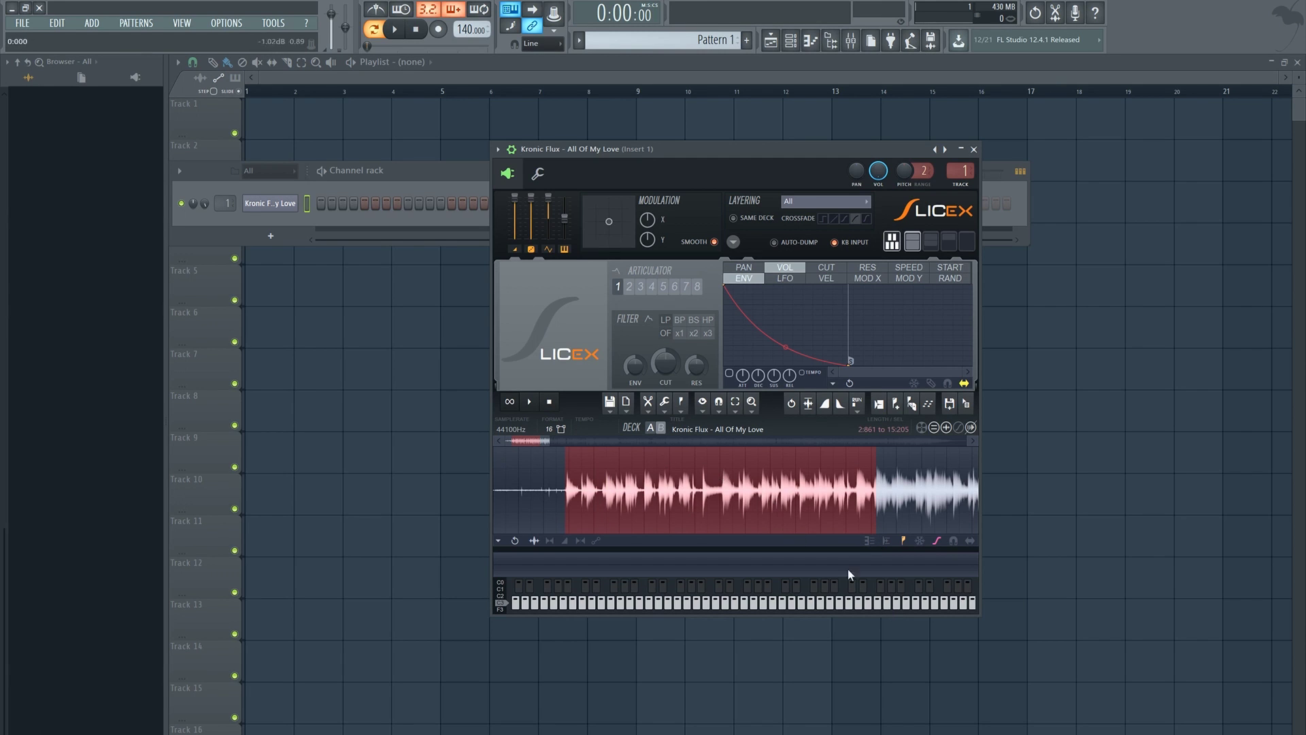
Show the sample as a spectrum and move the selection's start to about 2:904 at the first hit's onset
{"action": "left_click", "coordinate": [869, 542]}
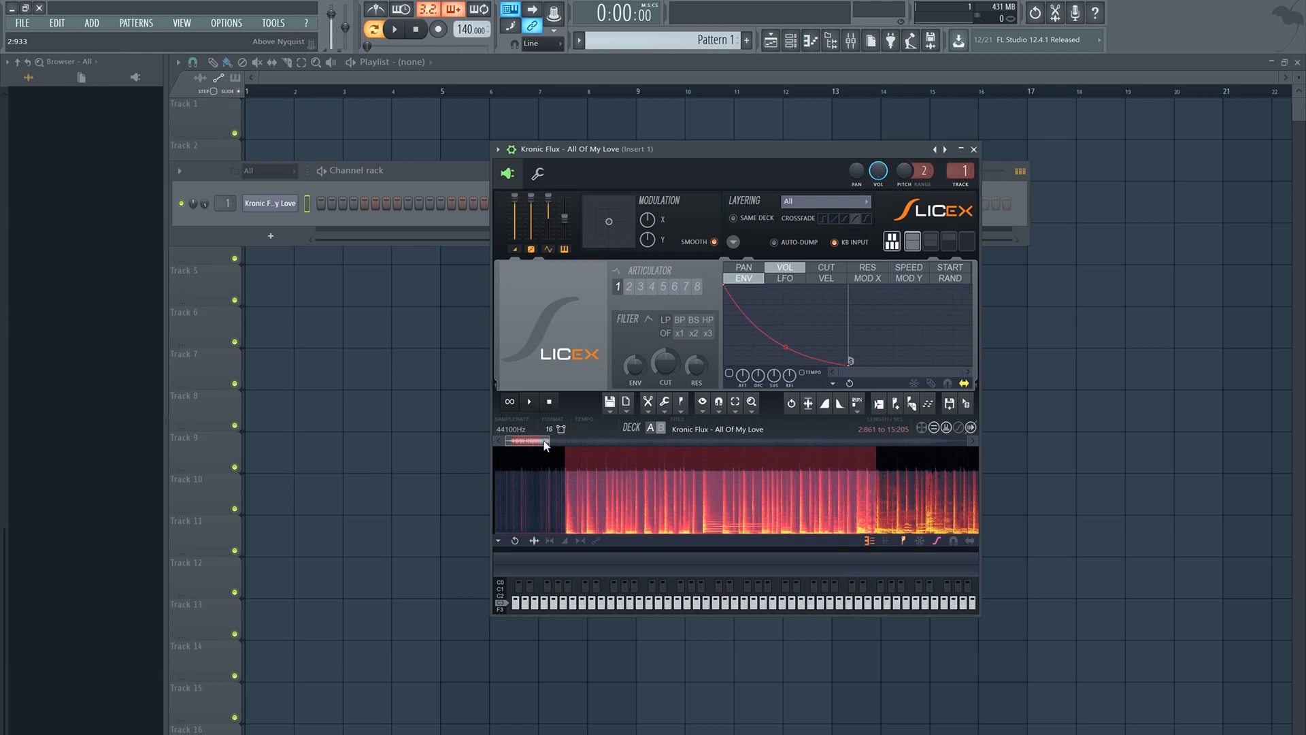
{"action": "left_click_drag", "start_coordinate": [545, 442], "coordinate": [512, 450]}
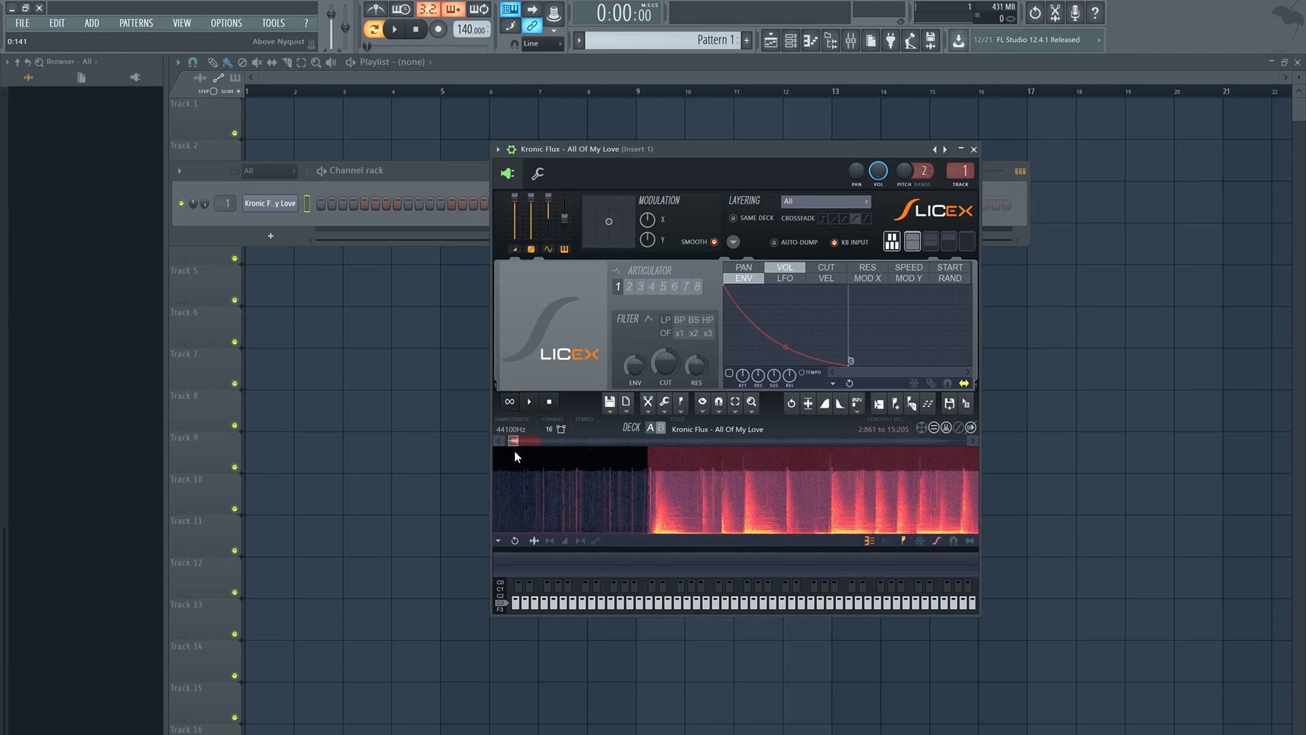
{"action": "left_click_drag", "start_coordinate": [667, 513], "coordinate": [666, 513]}
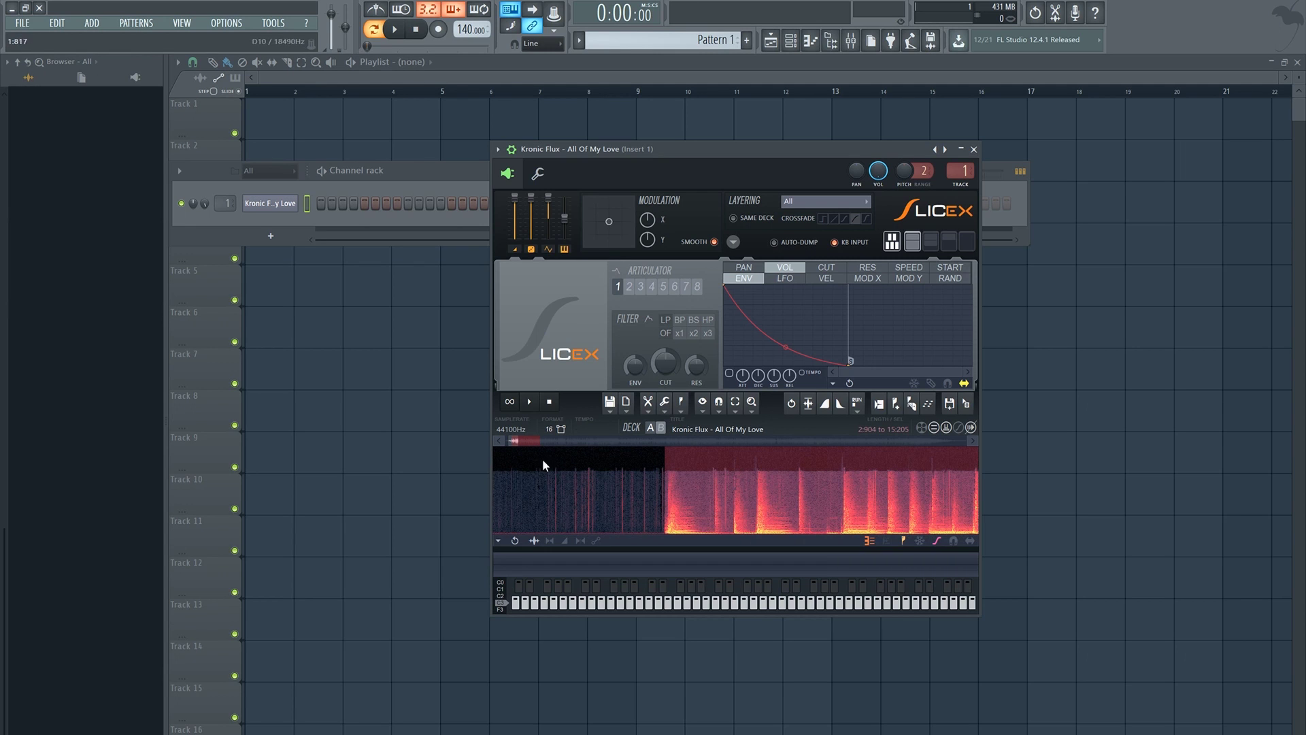
Fine-tune the selection's end to about 15:232, at the onset of the hit that follows the passage
{"action": "left_click_drag", "start_coordinate": [513, 442], "coordinate": [539, 465]}
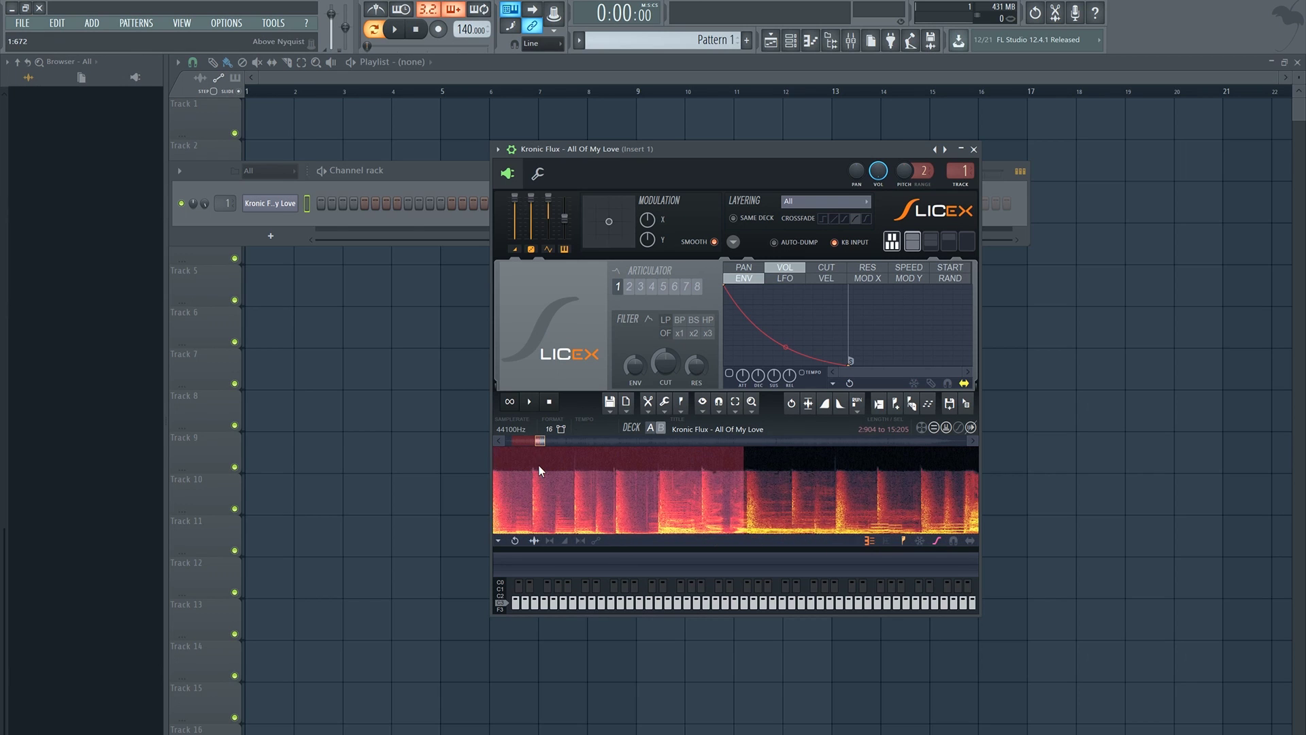
{"action": "left_click_drag", "start_coordinate": [742, 511], "coordinate": [745, 543]}
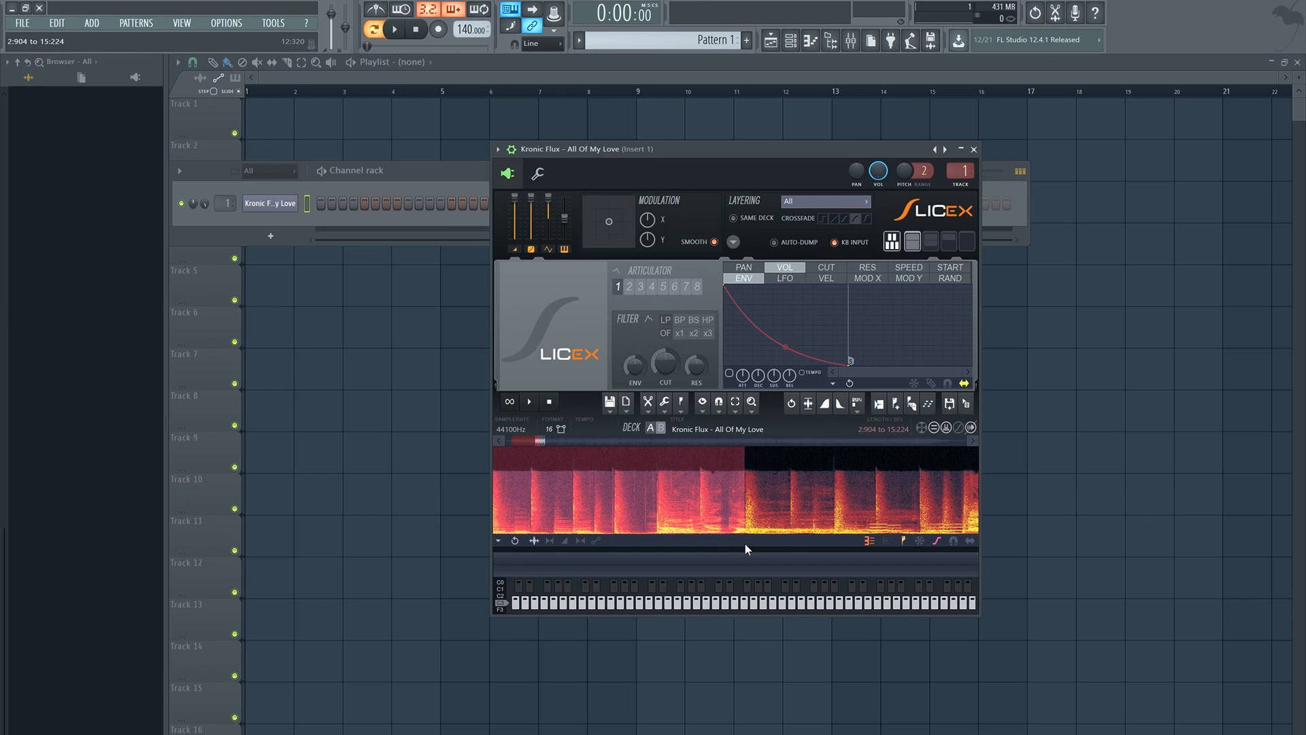
{"action": "left_click_drag", "start_coordinate": [745, 544], "coordinate": [745, 545]}
{"action": "mouse_move", "coordinate": [539, 442]}
{"action": "left_mouse_down"}
{"action": "mouse_move", "coordinate": [540, 459]}
{"action": "mouse_move", "coordinate": [539, 444]}
{"action": "left_mouse_up"}
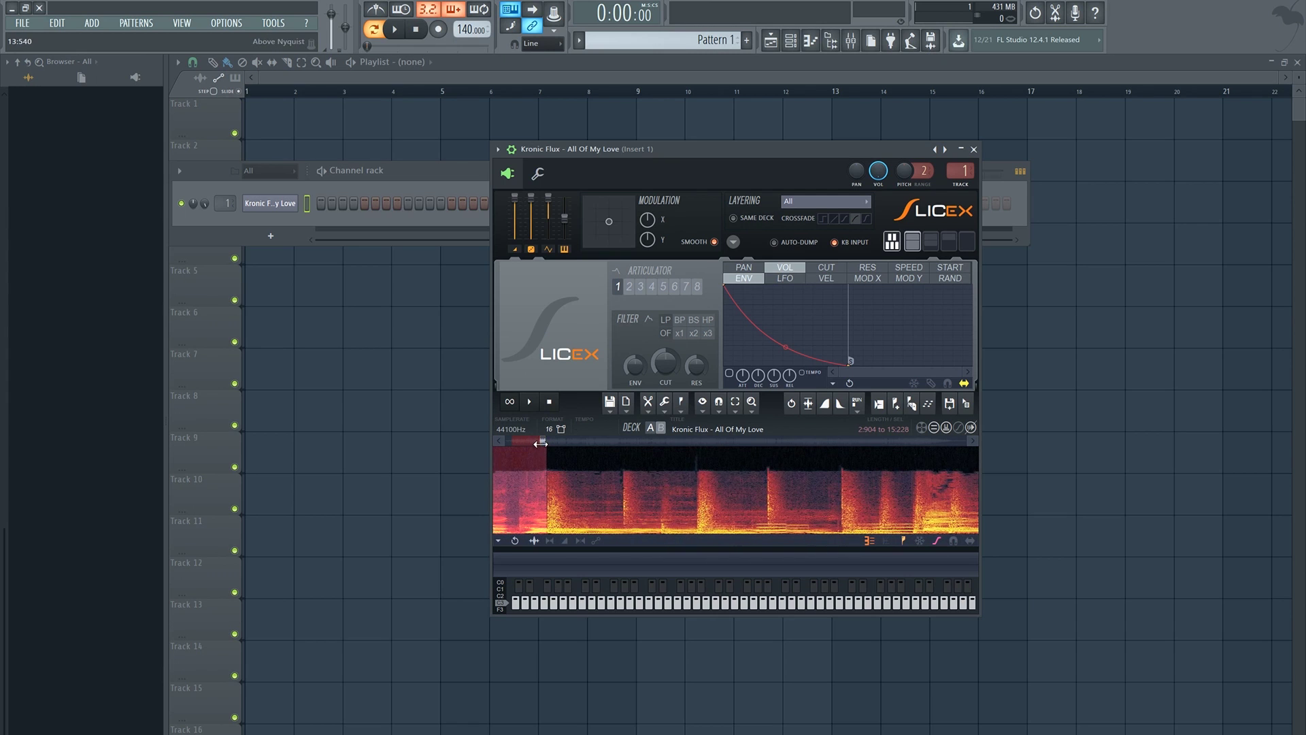
{"action": "left_click_drag", "start_coordinate": [545, 443], "coordinate": [541, 442]}
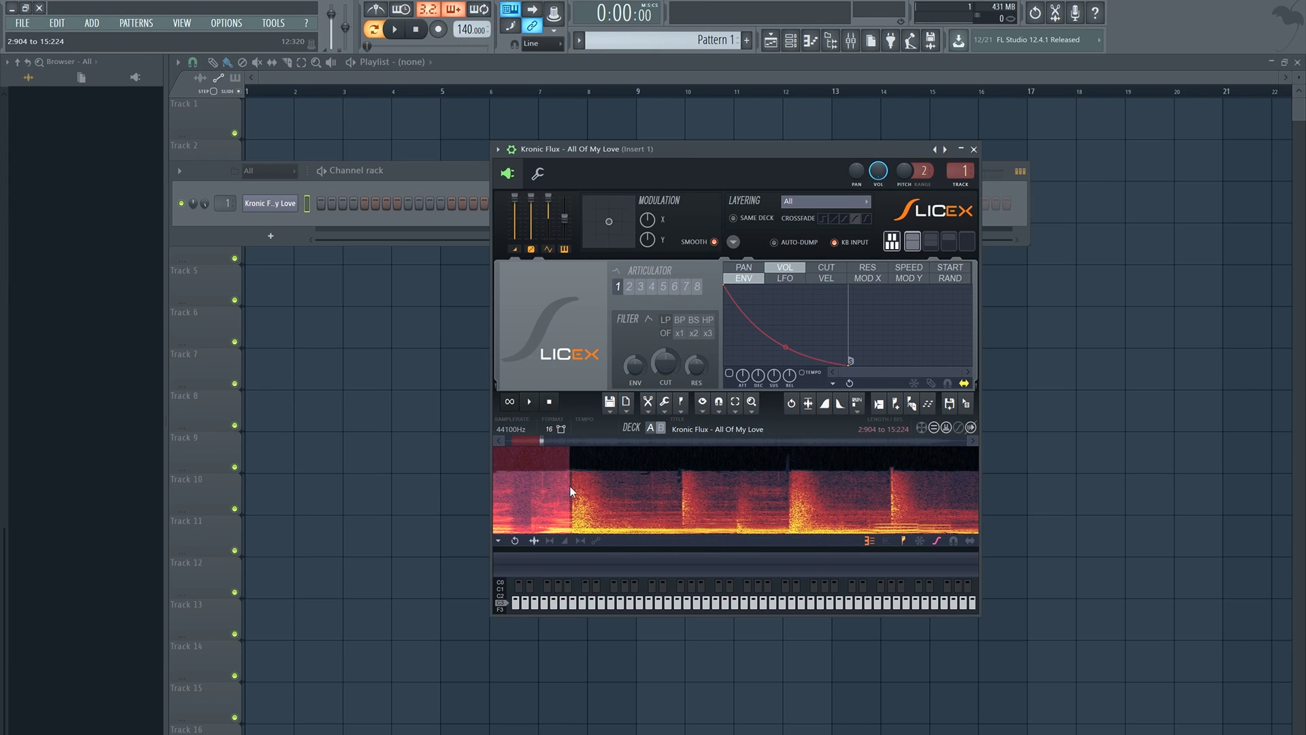
{"action": "left_click_drag", "start_coordinate": [539, 438], "coordinate": [537, 452]}
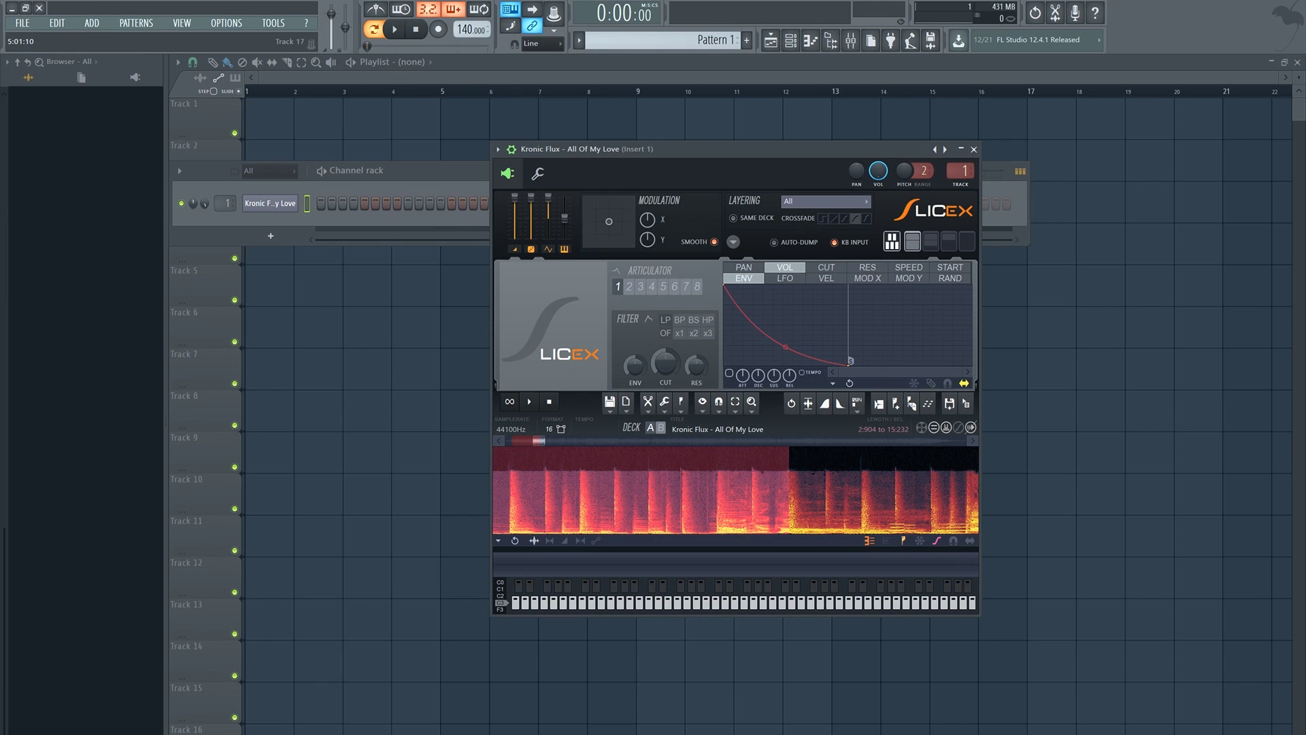
{"action": "left_click", "coordinate": [420, 733]}
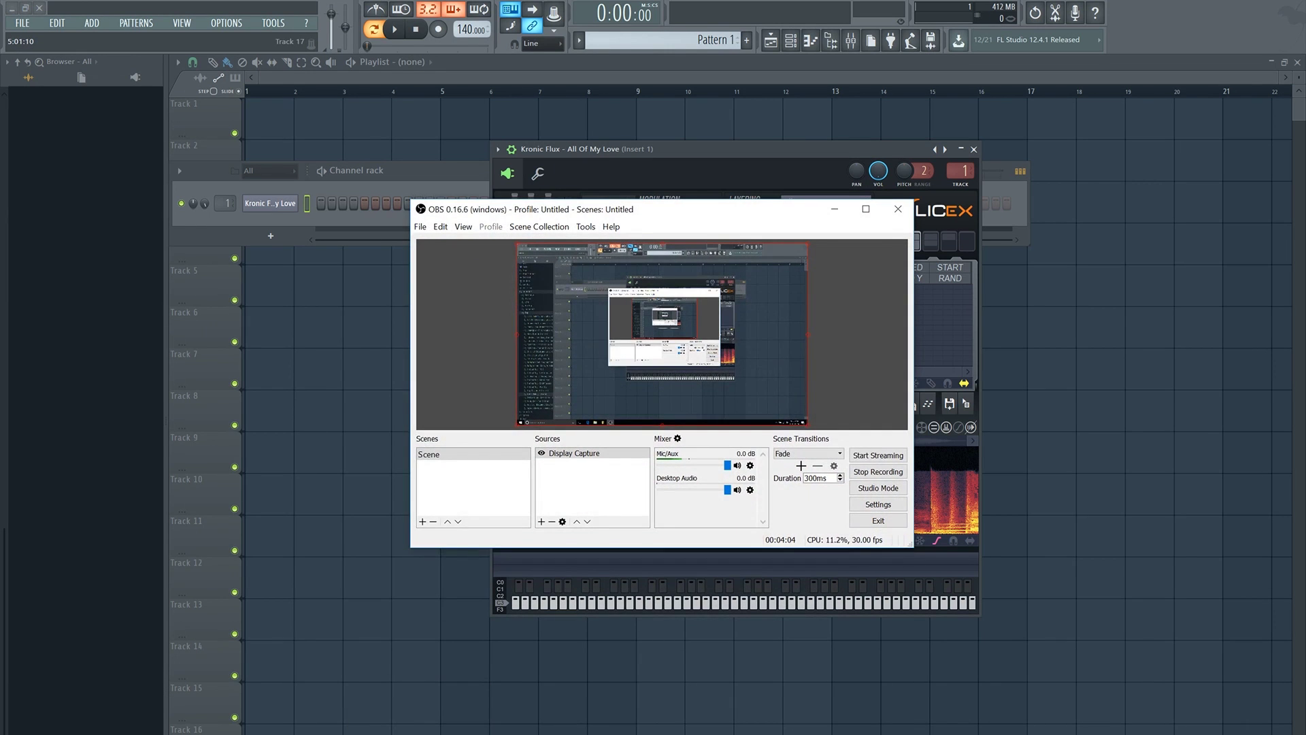
{"action": "left_click", "coordinate": [419, 733]}
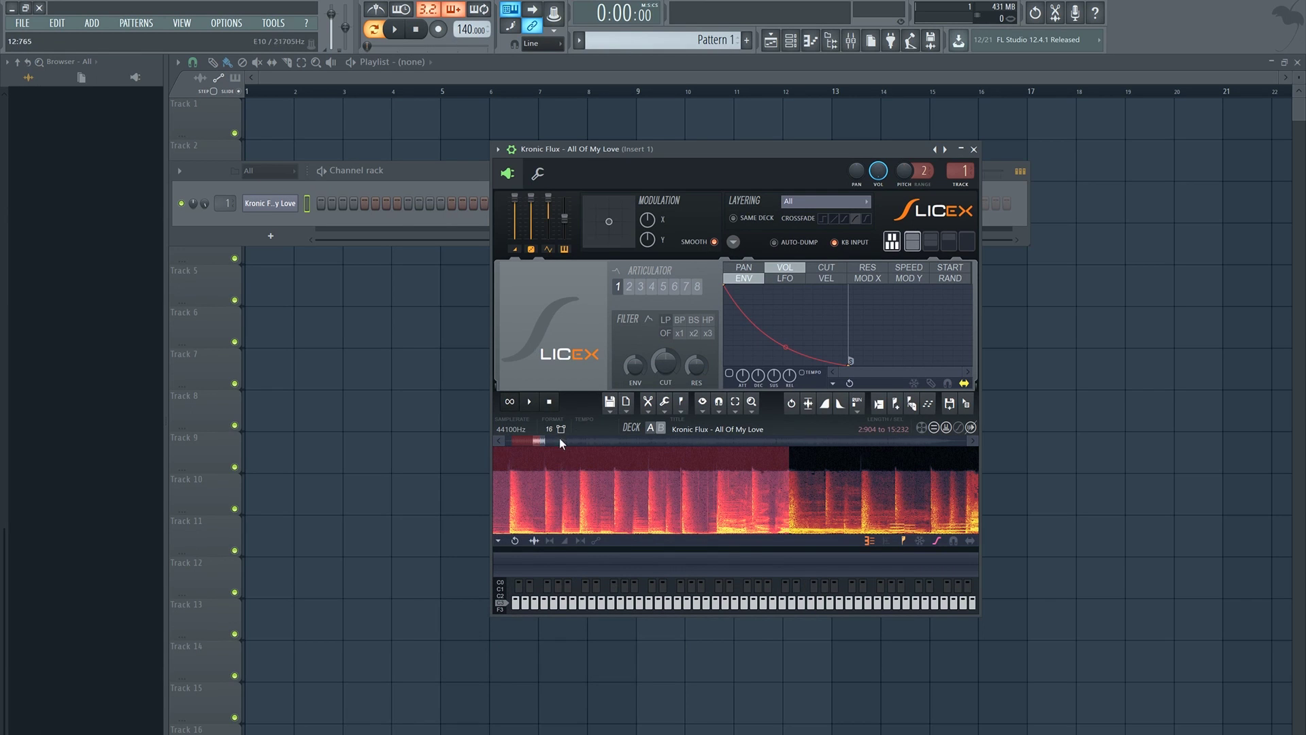
Trim the sample to the selected passage
{"action": "mouse_move", "coordinate": [537, 439]}
{"action": "left_mouse_down"}
{"action": "mouse_move", "coordinate": [511, 438]}
{"action": "mouse_move", "coordinate": [539, 475]}
{"action": "mouse_move", "coordinate": [560, 447]}
{"action": "left_mouse_up"}
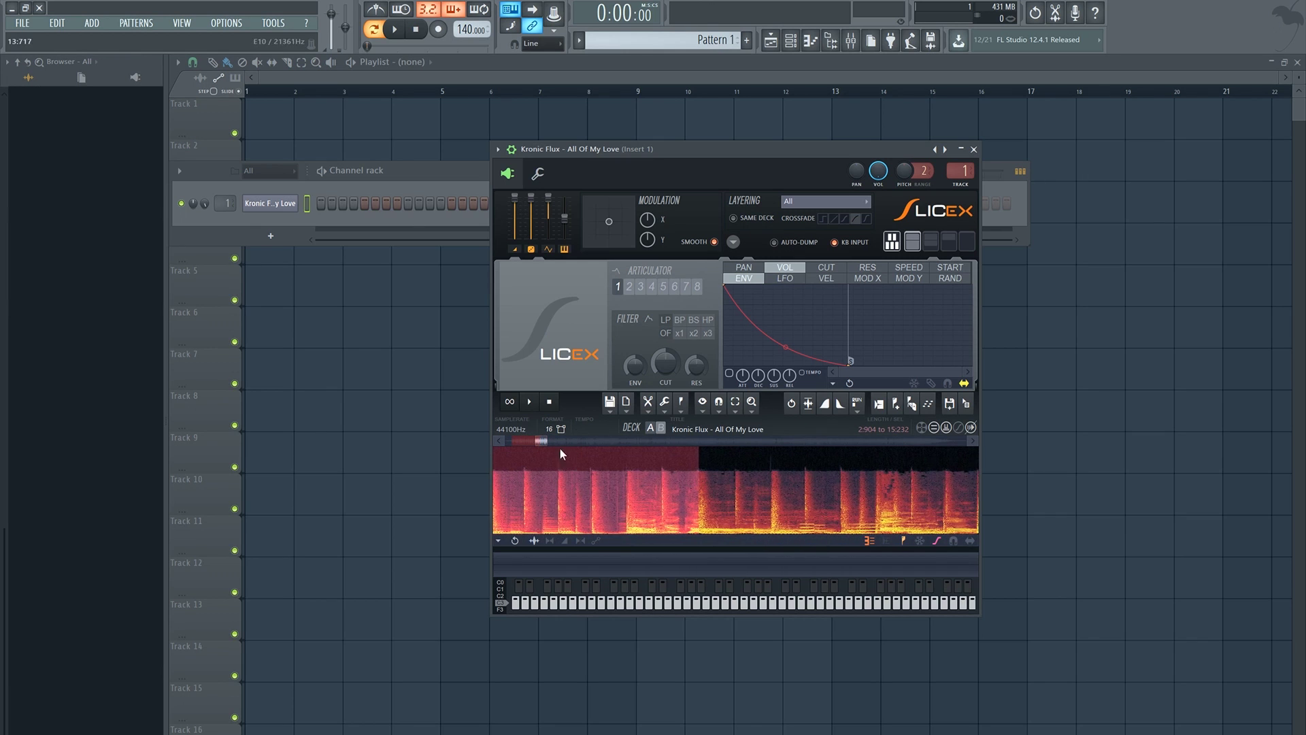
{"action": "left_click", "coordinate": [648, 401]}
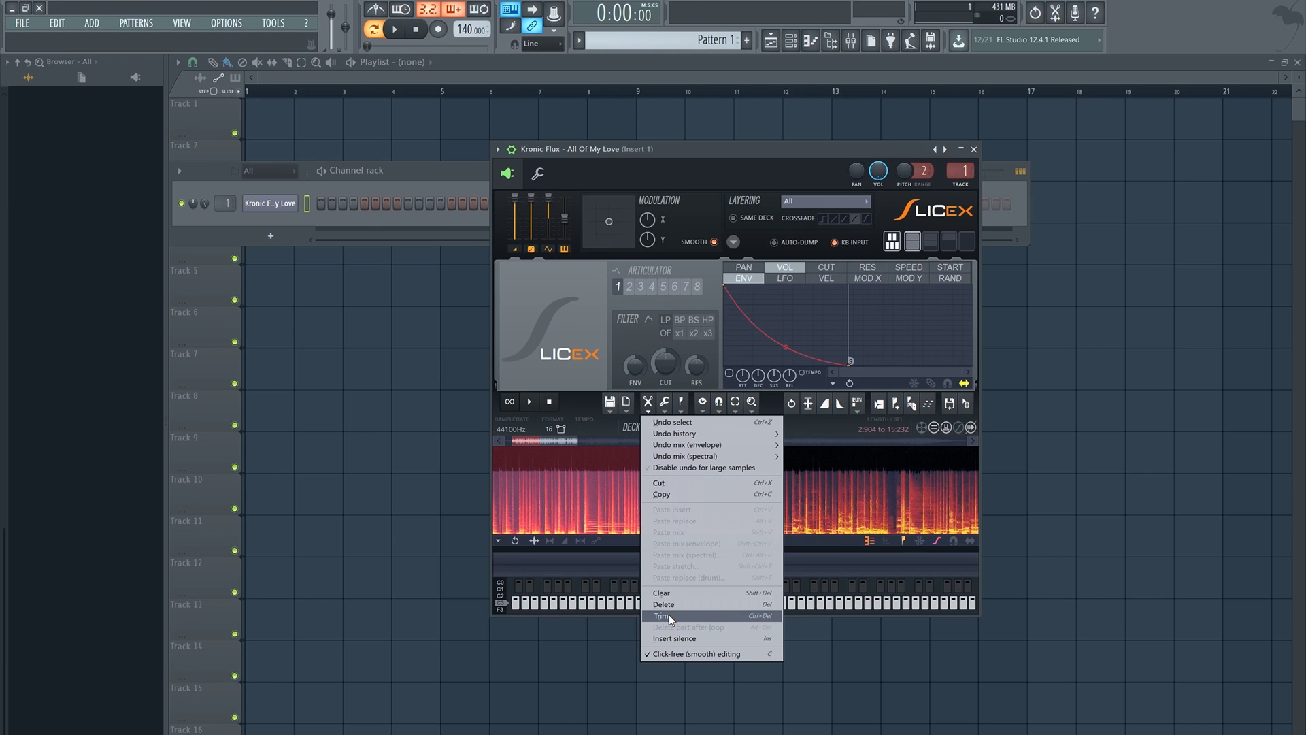
{"action": "left_click", "coordinate": [668, 616]}
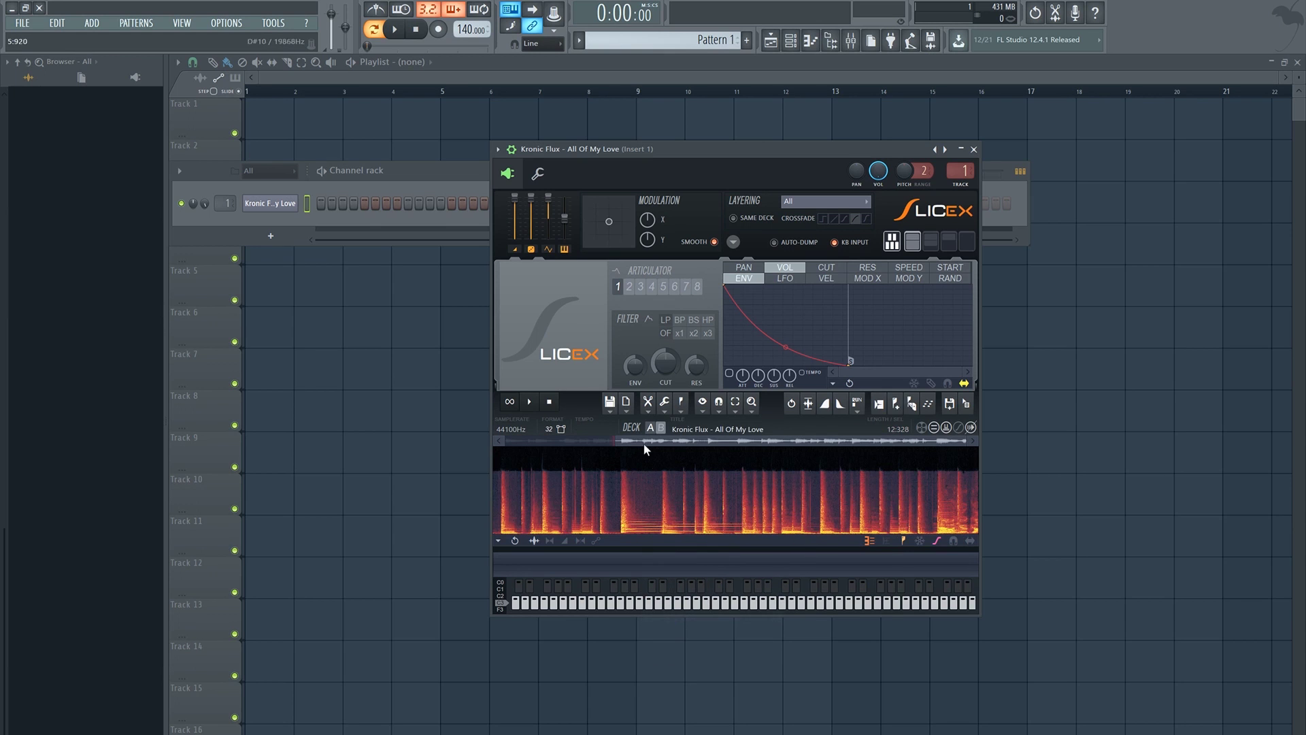
Select the first slice of the trimmed sample, from 0:000 to about 0:613, and play it back
{"action": "left_click_drag", "start_coordinate": [520, 439], "coordinate": [483, 443]}
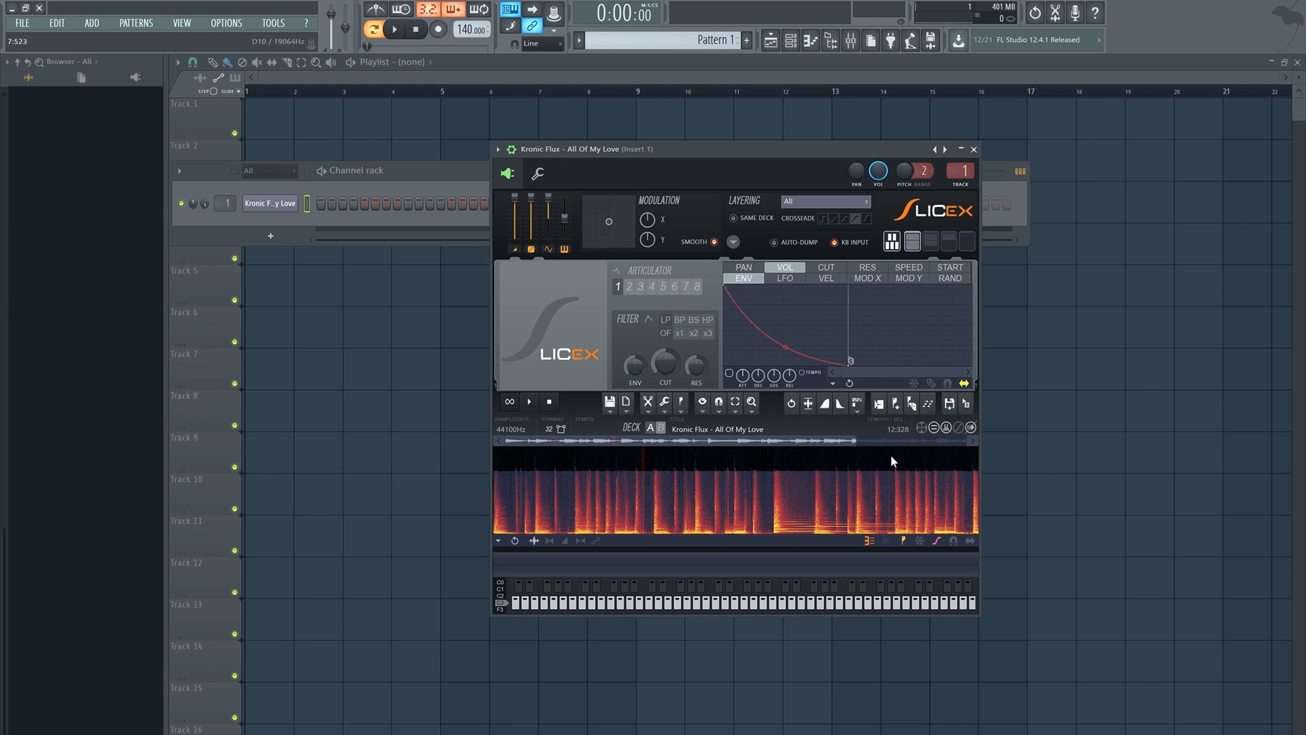
{"action": "left_click_drag", "start_coordinate": [856, 441], "coordinate": [589, 446]}
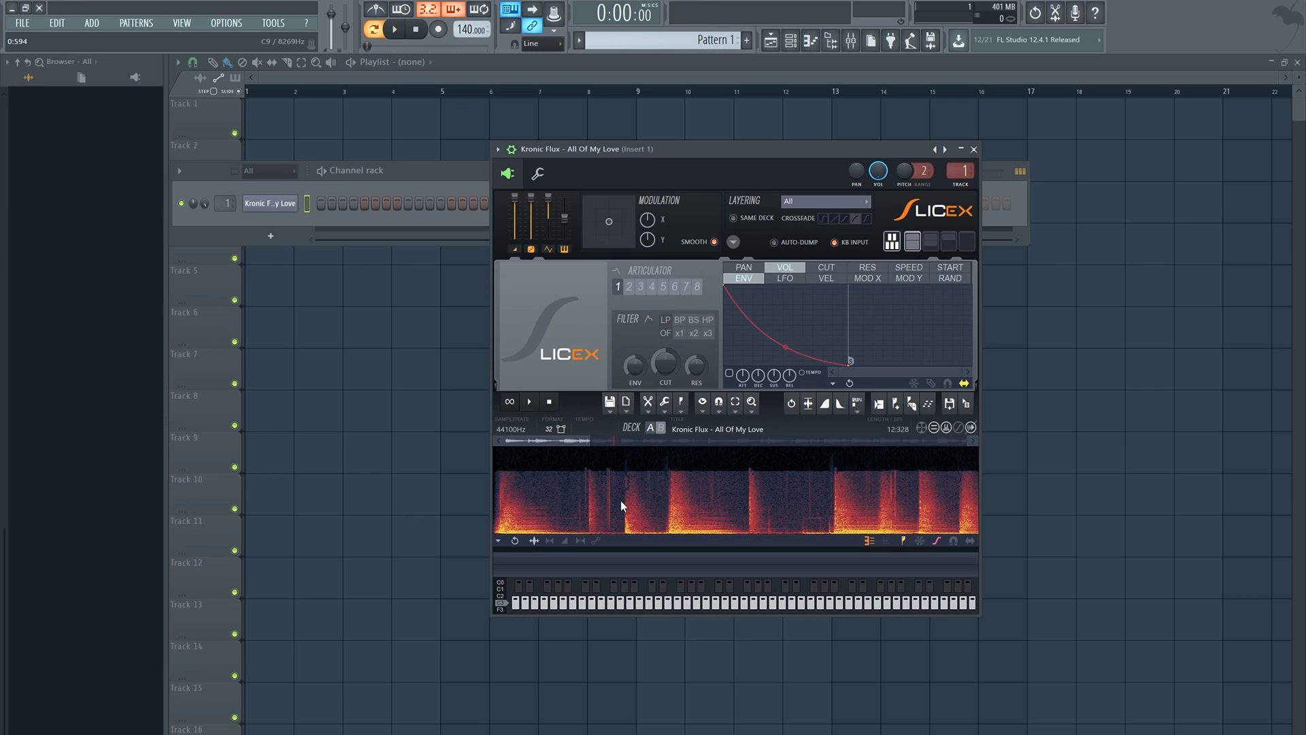
{"action": "left_click_drag", "start_coordinate": [636, 507], "coordinate": [427, 496]}
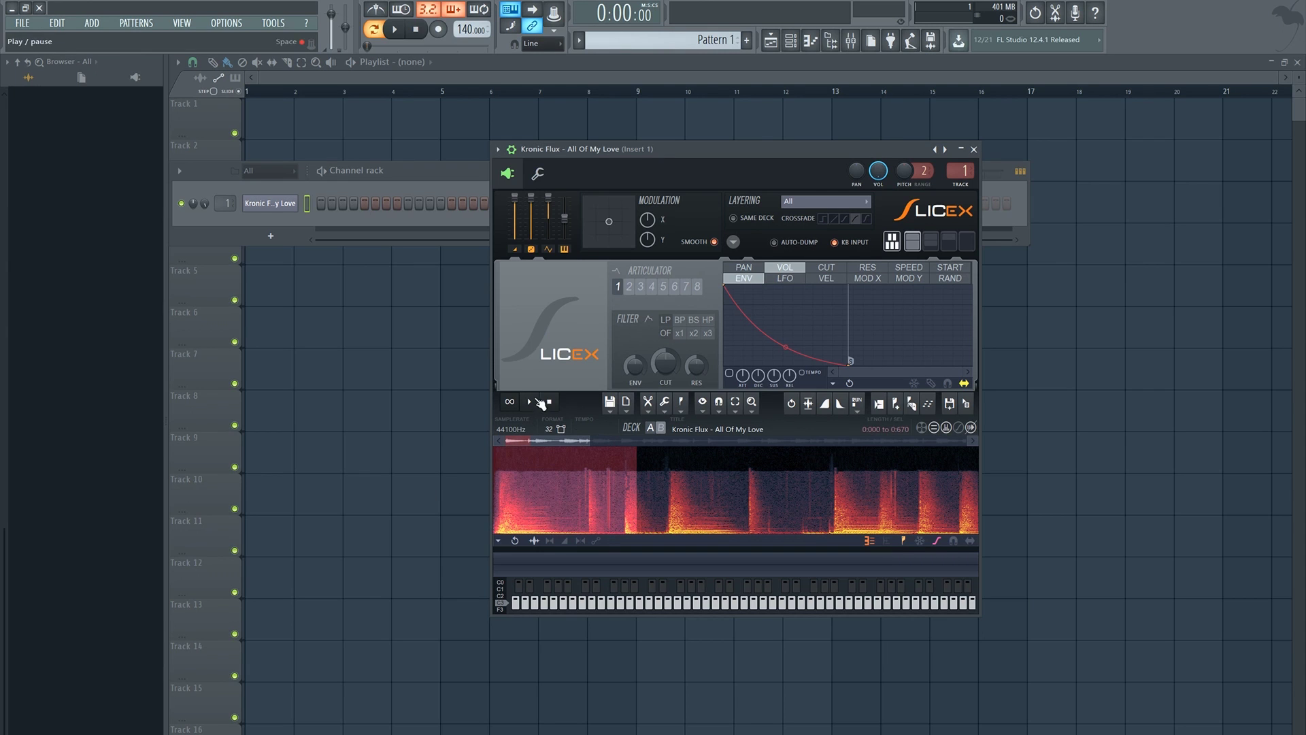
{"action": "left_click_drag", "start_coordinate": [638, 491], "coordinate": [689, 521]}
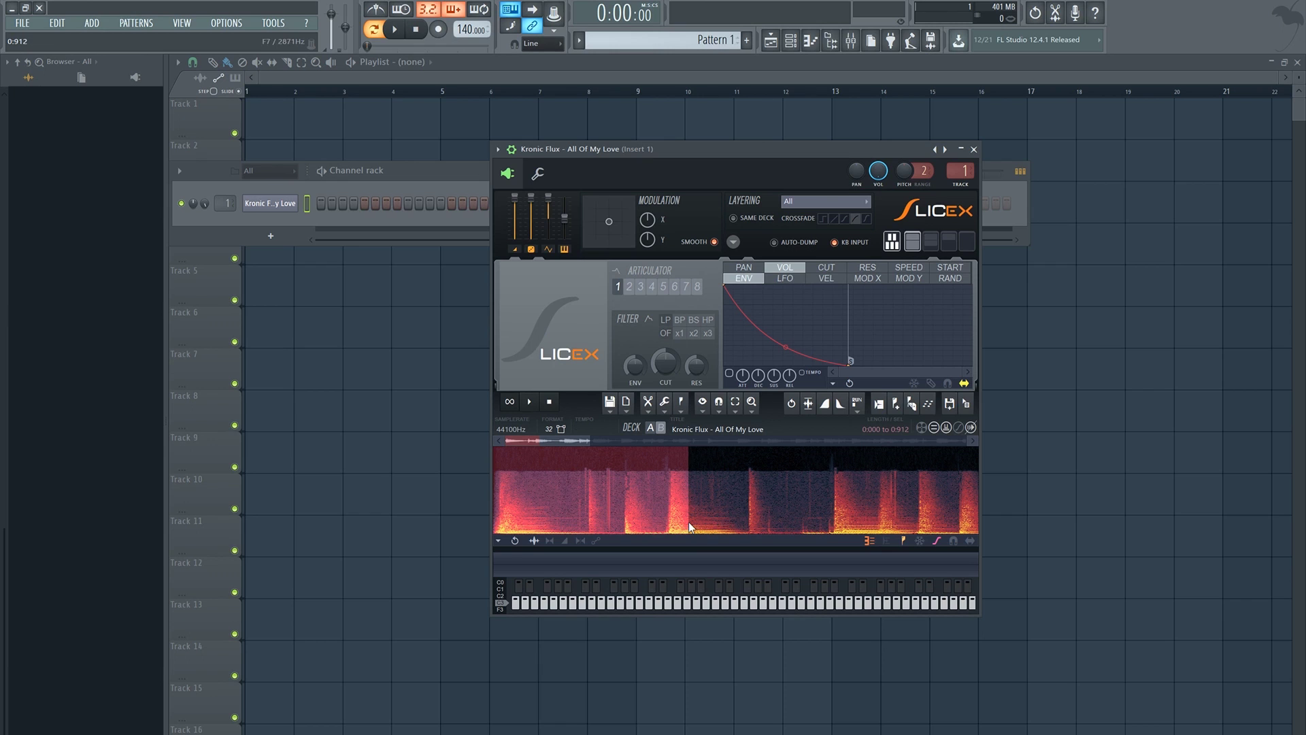
{"action": "left_click", "coordinate": [535, 407]}
{"action": "left_click_drag", "start_coordinate": [688, 502], "coordinate": [625, 553]}
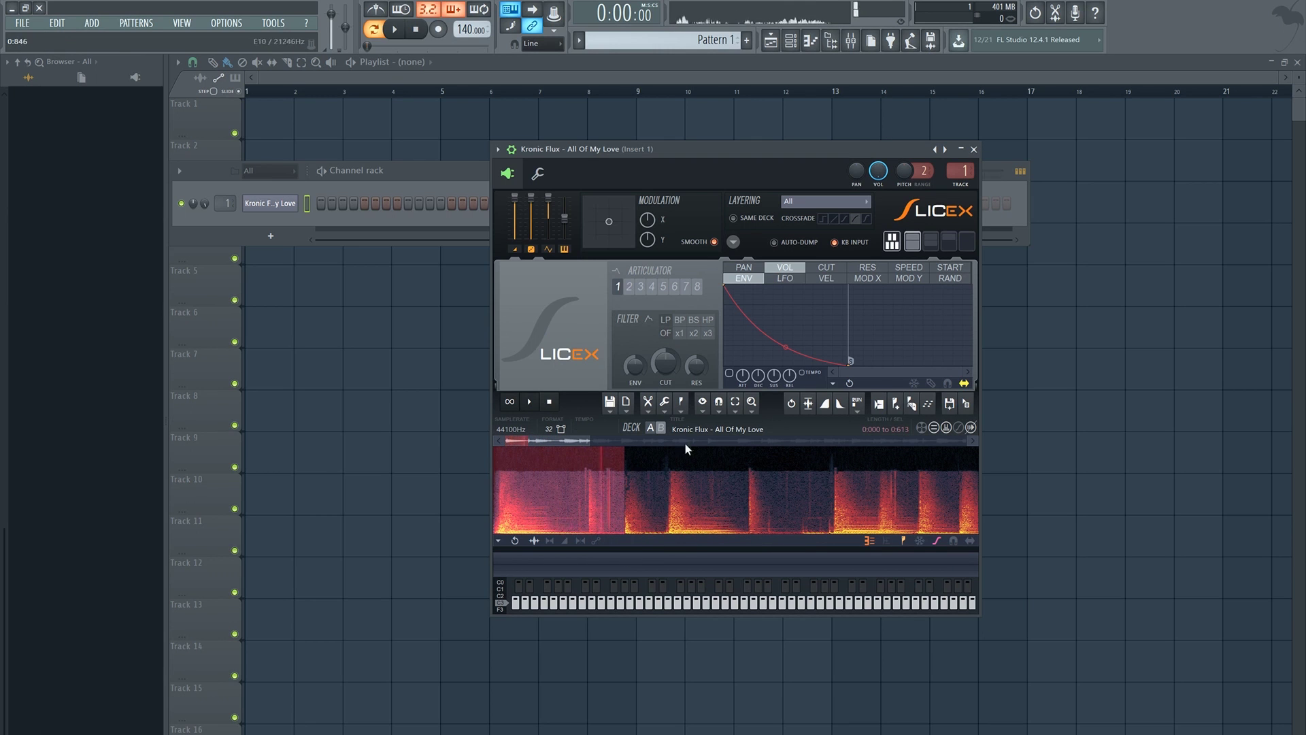
{"action": "left_click", "coordinate": [681, 405]}
{"action": "left_click", "coordinate": [688, 422]}
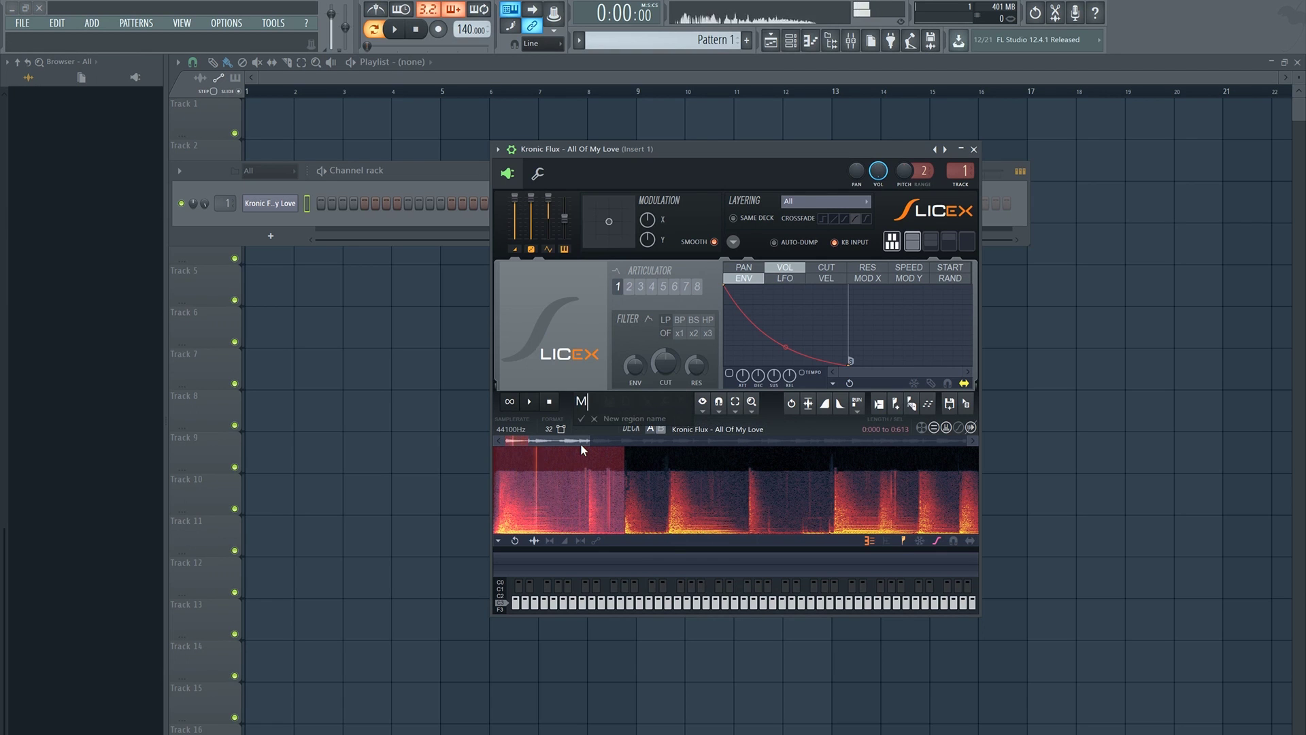
{"action": "type", "text": "M"}
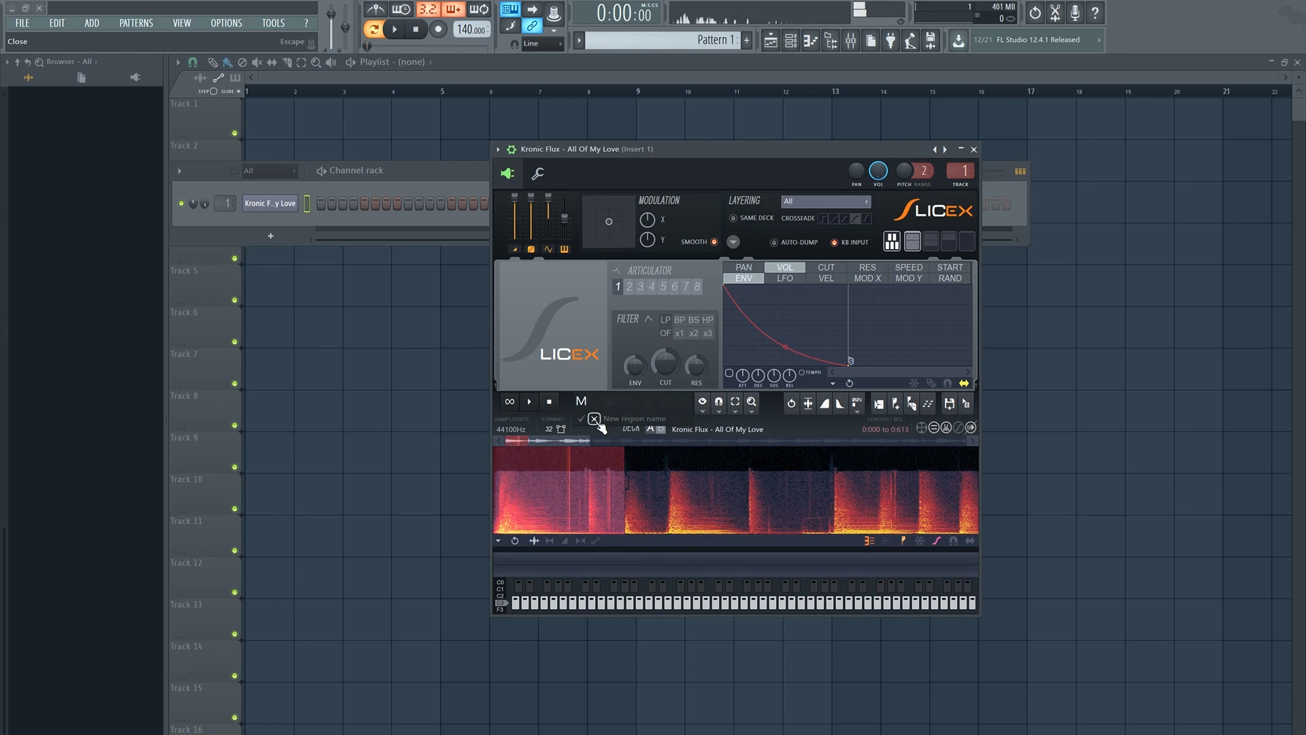
{"action": "left_click", "coordinate": [594, 418]}
{"action": "left_click", "coordinate": [420, 715]}
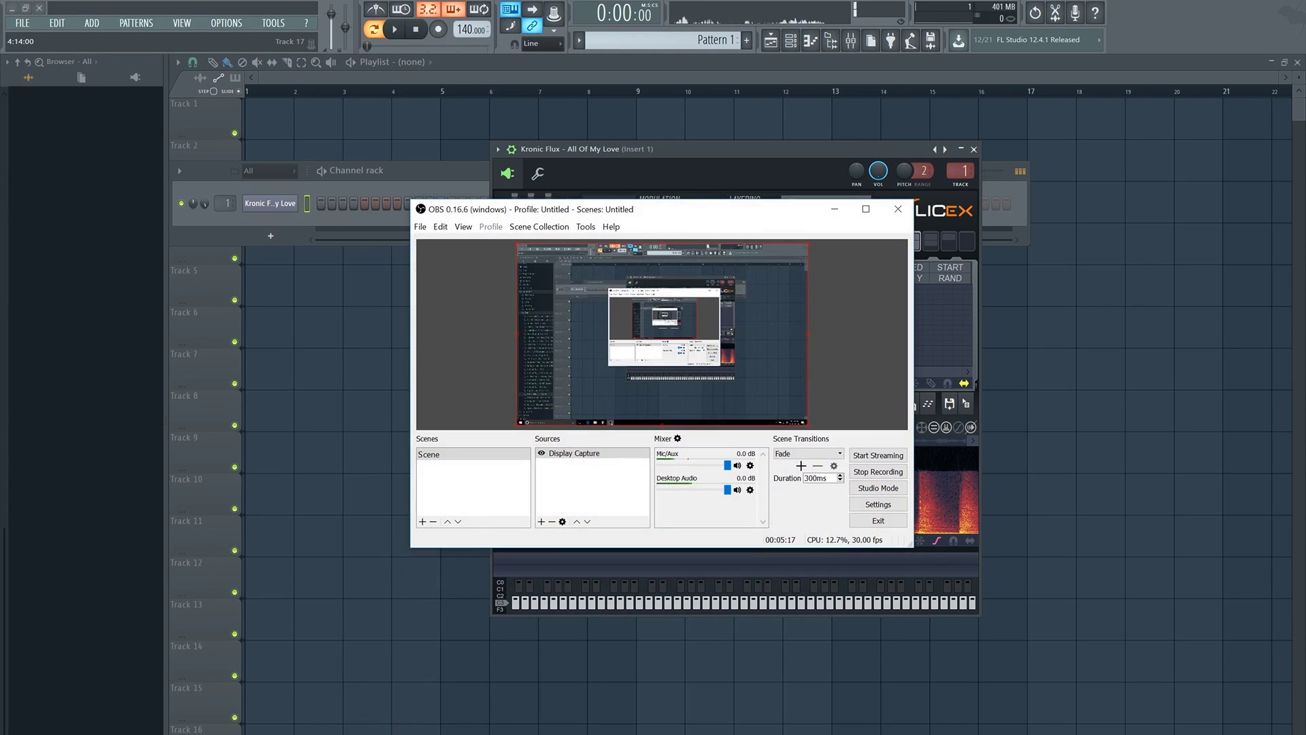
{"action": "left_click", "coordinate": [420, 734]}
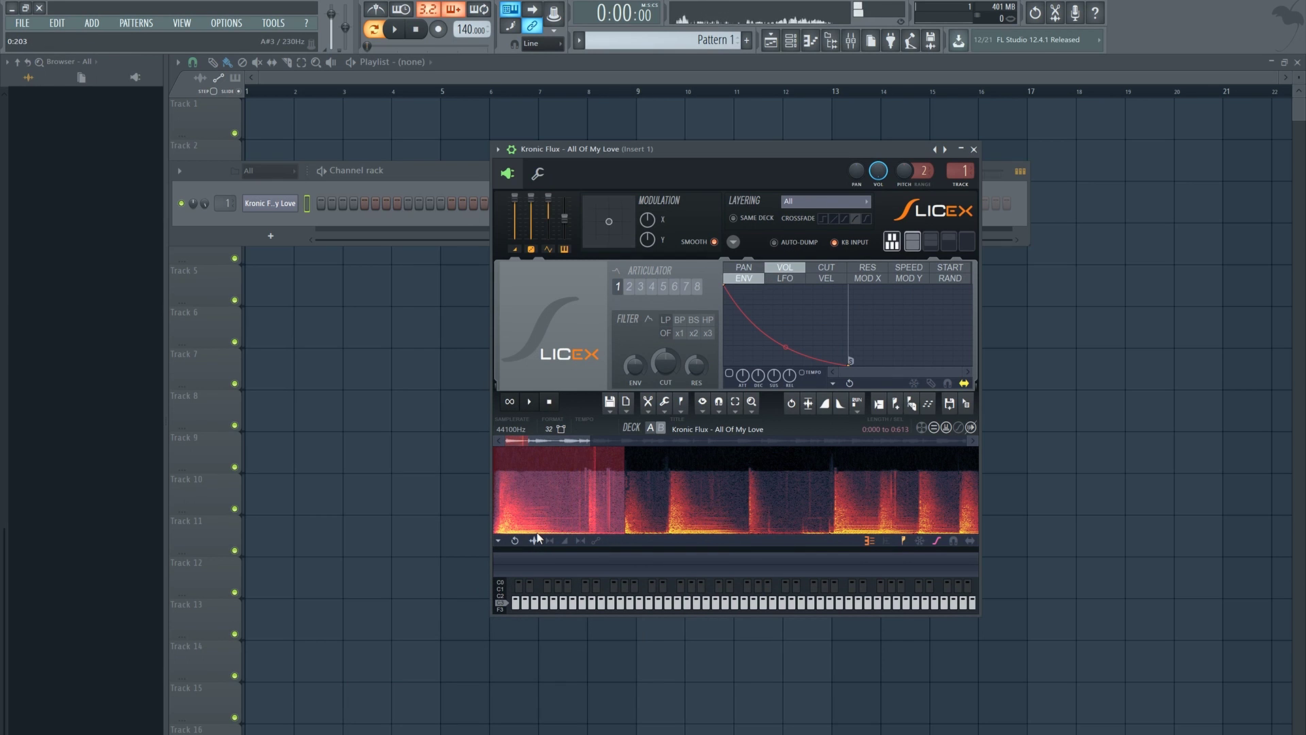
Add a region over the selected first slice, leaving its name blank
{"action": "left_click", "coordinate": [681, 406]}
{"action": "left_click", "coordinate": [701, 422]}
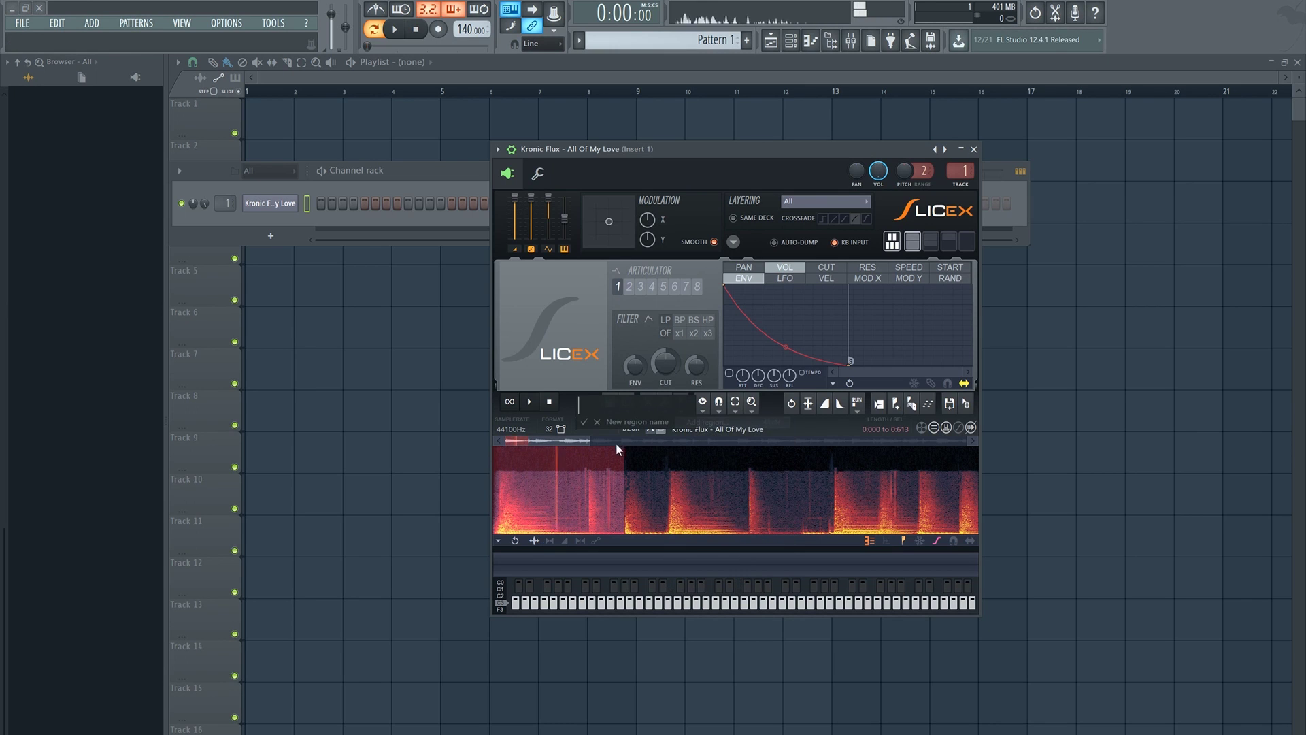
{"action": "left_click", "coordinate": [583, 422]}
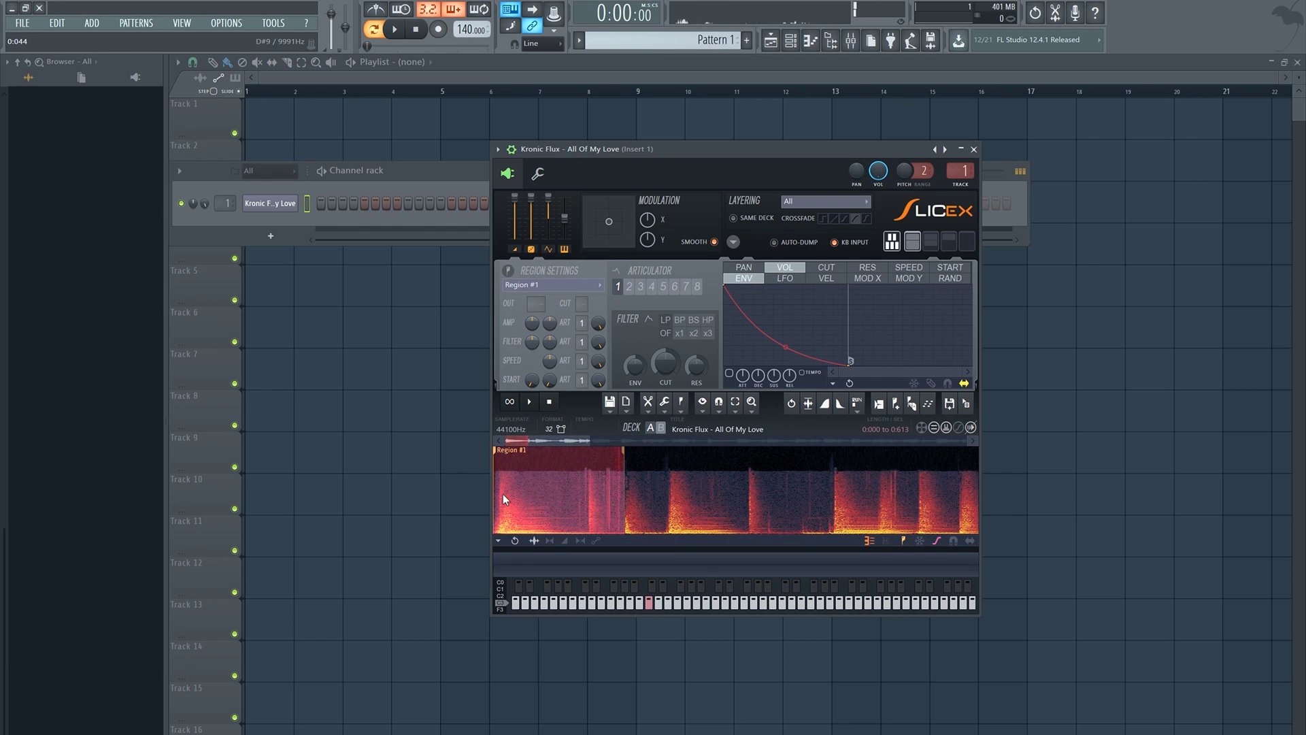
Add unnamed regions over the next two slices, 0:613 to 0:814 and 0:814 to 1:441
{"action": "left_click_drag", "start_coordinate": [626, 504], "coordinate": [669, 579]}
{"action": "left_click", "coordinate": [681, 410]}
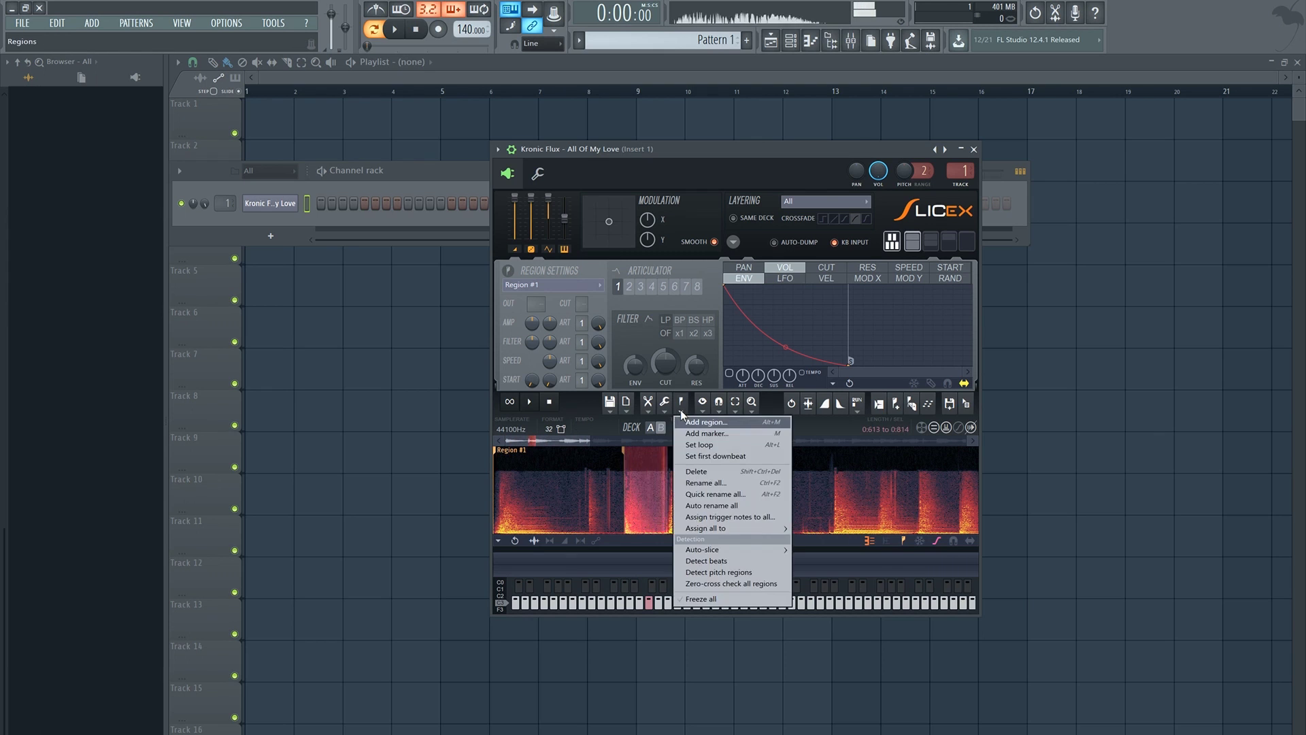
{"action": "left_click", "coordinate": [688, 424]}
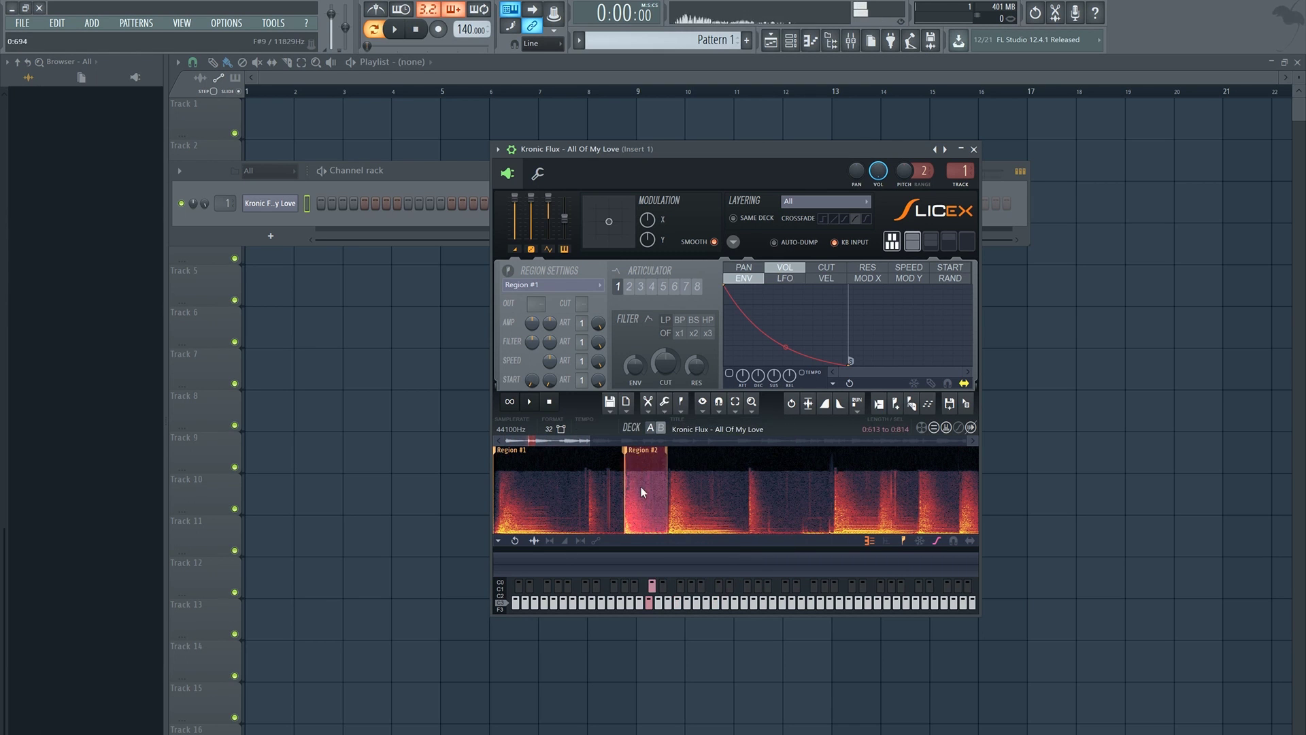
{"action": "left_click_drag", "start_coordinate": [627, 488], "coordinate": [681, 556]}
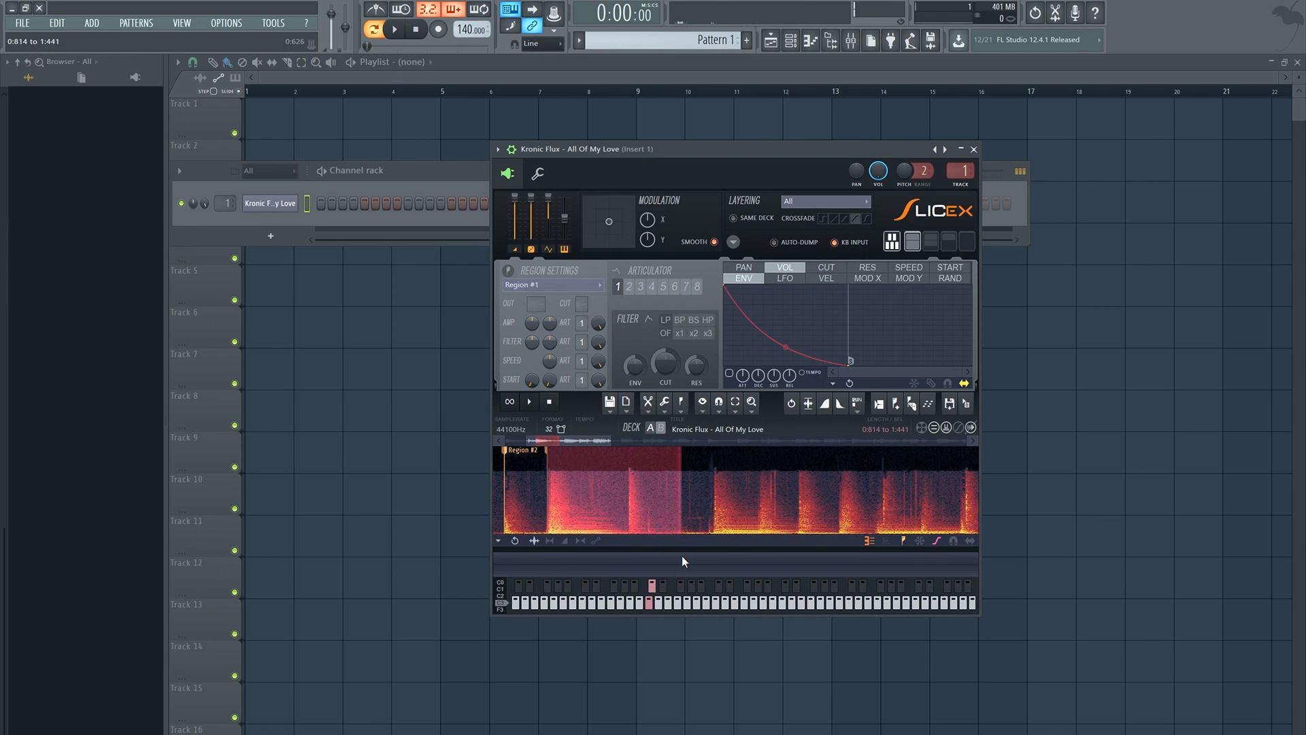
{"action": "left_click", "coordinate": [682, 404]}
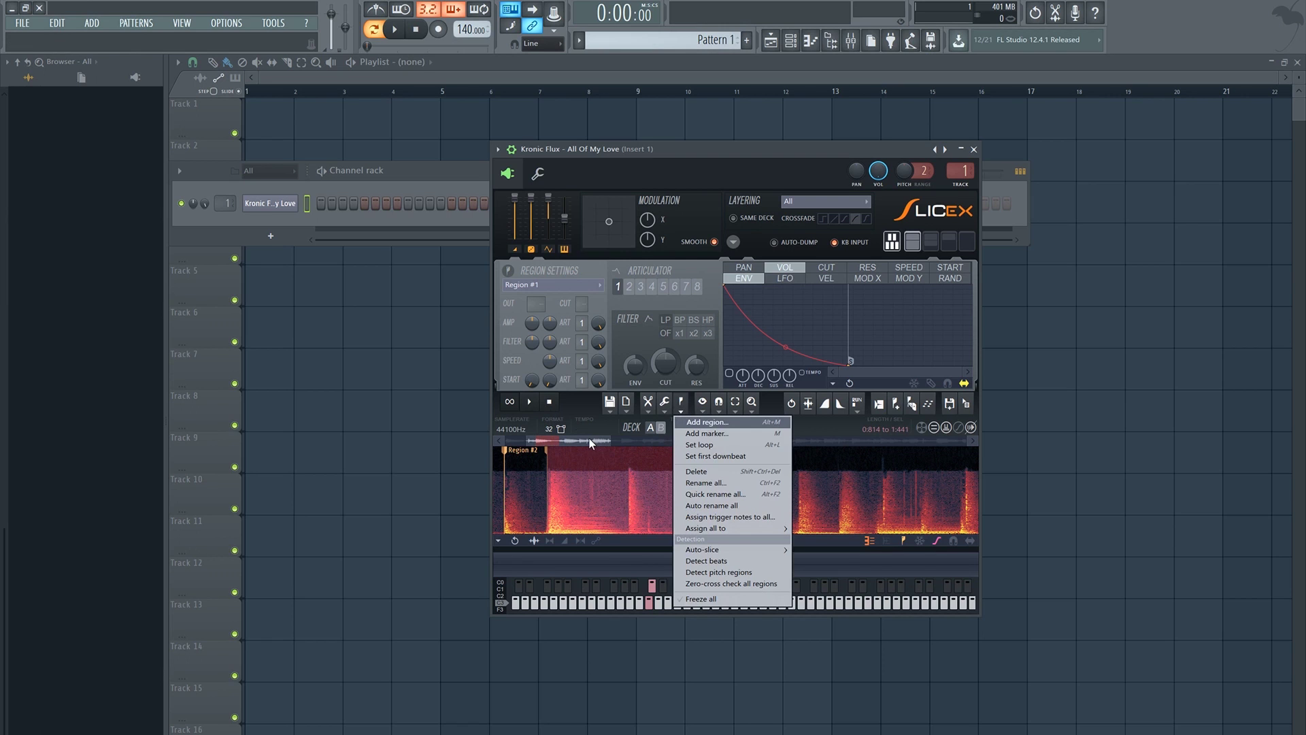
{"action": "left_click", "coordinate": [651, 477]}
{"action": "left_click", "coordinate": [681, 406]}
{"action": "left_click", "coordinate": [691, 423]}
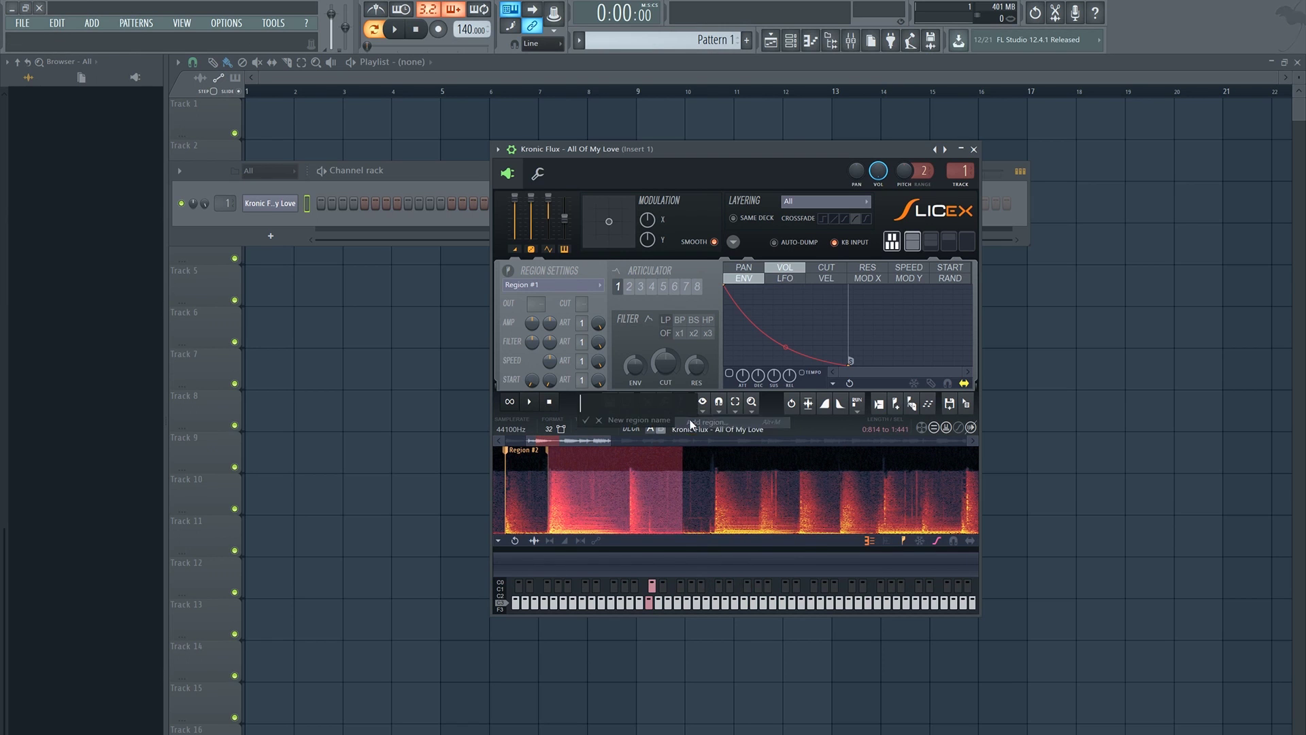
Add unnamed regions over the slices from 1:441 to 1:587 and from 1:587 to 1:987
{"action": "left_click_drag", "start_coordinate": [683, 513], "coordinate": [619, 584]}
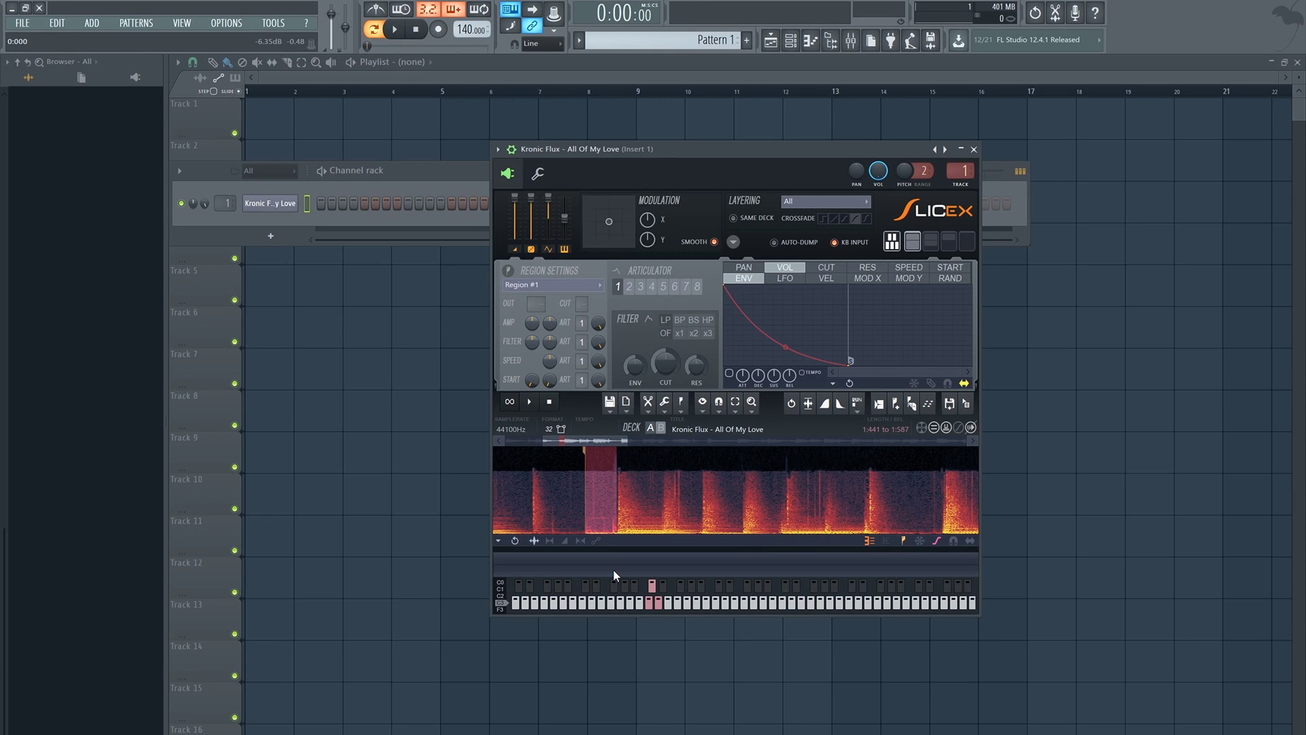
{"action": "left_click", "coordinate": [681, 404]}
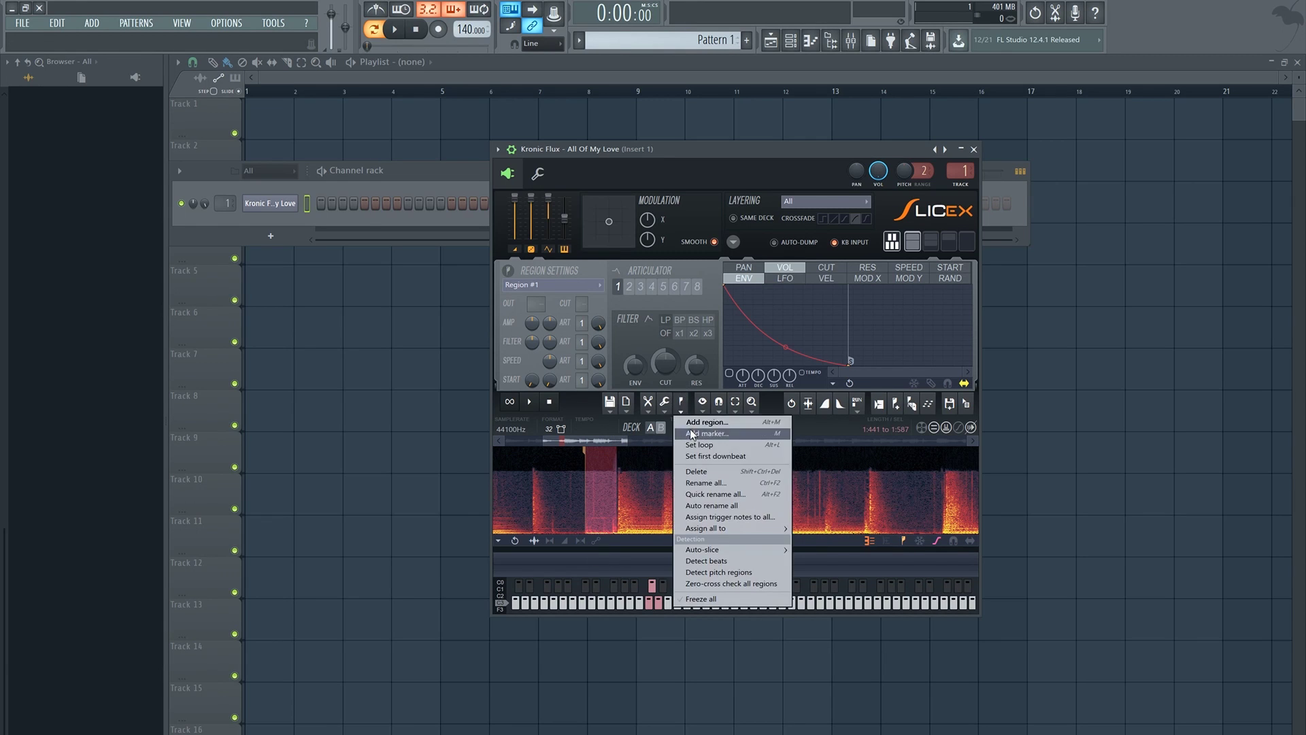
{"action": "left_click", "coordinate": [693, 425]}
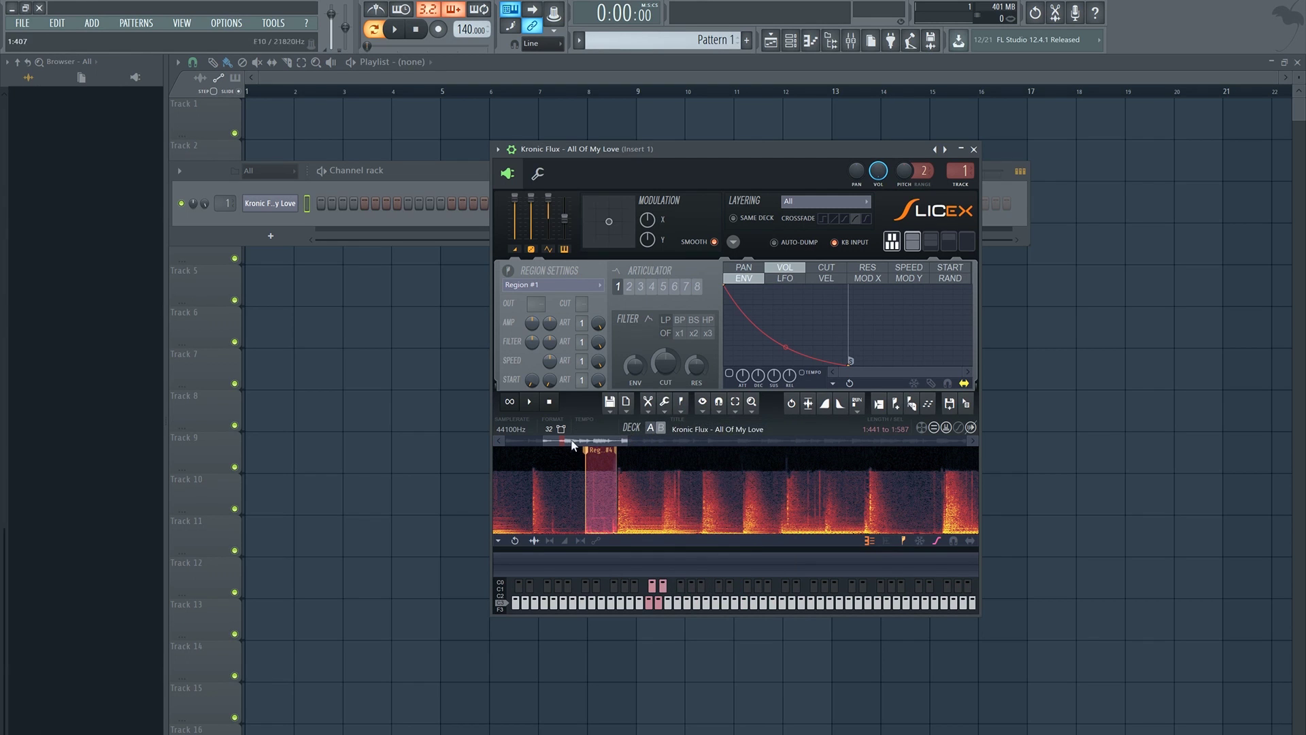
{"action": "left_click", "coordinate": [531, 403]}
{"action": "mouse_move", "coordinate": [617, 493]}
{"action": "left_mouse_down"}
{"action": "mouse_move", "coordinate": [918, 507]}
{"action": "mouse_move", "coordinate": [704, 538]}
{"action": "mouse_move", "coordinate": [818, 549]}
{"action": "mouse_move", "coordinate": [896, 533]}
{"action": "mouse_move", "coordinate": [499, 562]}
{"action": "mouse_move", "coordinate": [589, 565]}
{"action": "left_mouse_up"}
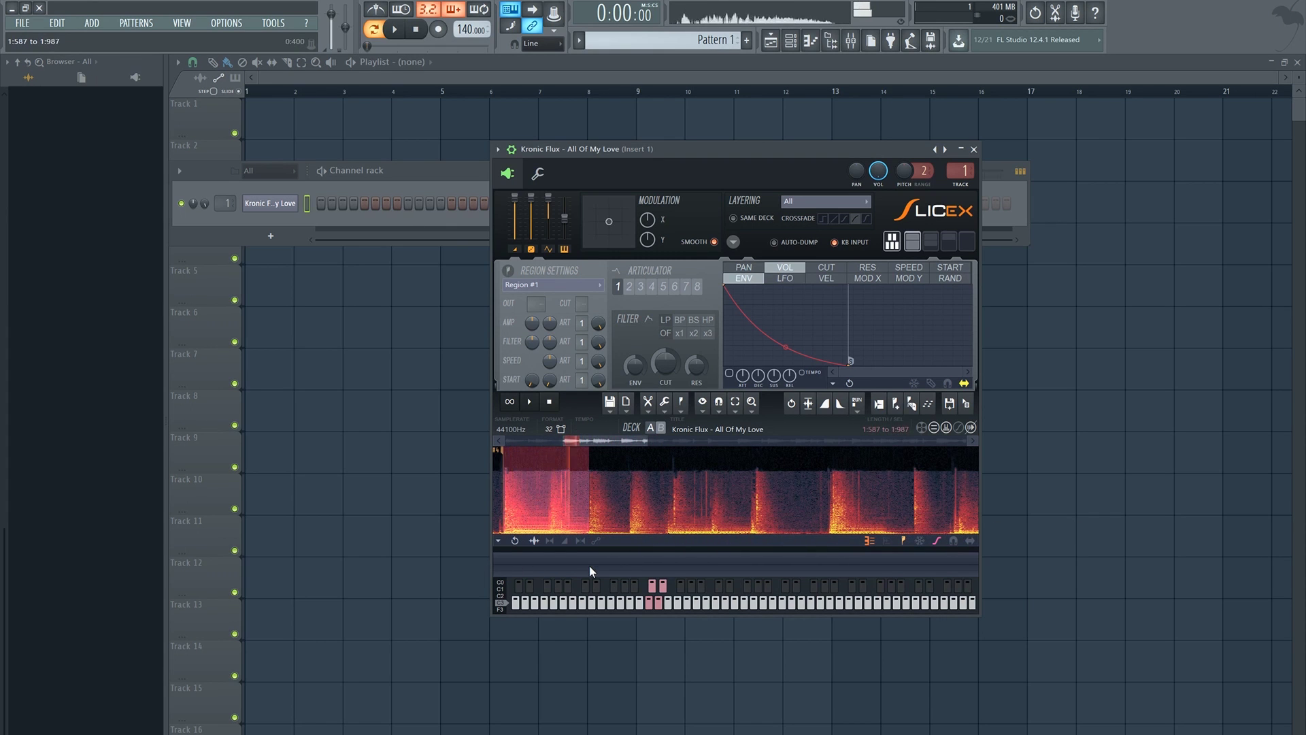
{"action": "left_click", "coordinate": [681, 407]}
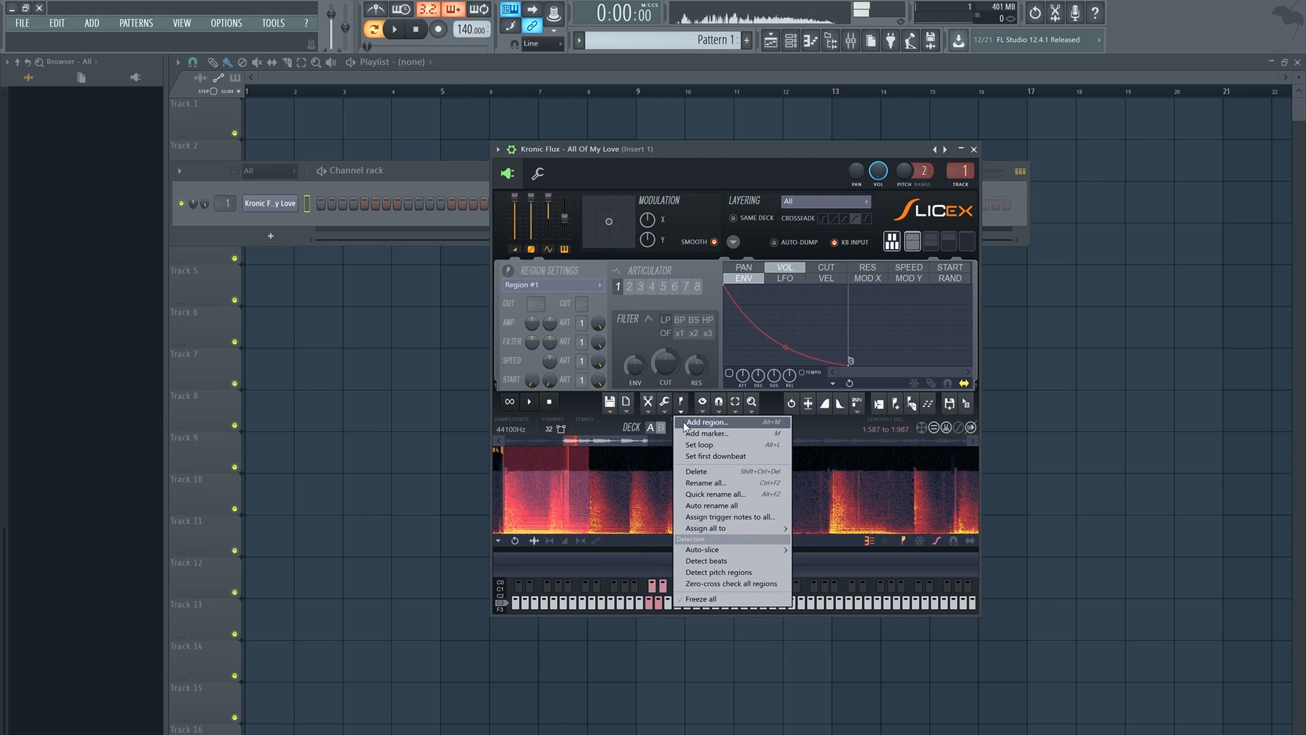
{"action": "left_click", "coordinate": [701, 431]}
Mark the slices from 1:987 to 2:351 and from 2:351 to 2:747 as separate unnamed regions
{"action": "left_click_drag", "start_coordinate": [589, 497], "coordinate": [653, 553]}
{"action": "left_click", "coordinate": [681, 407]}
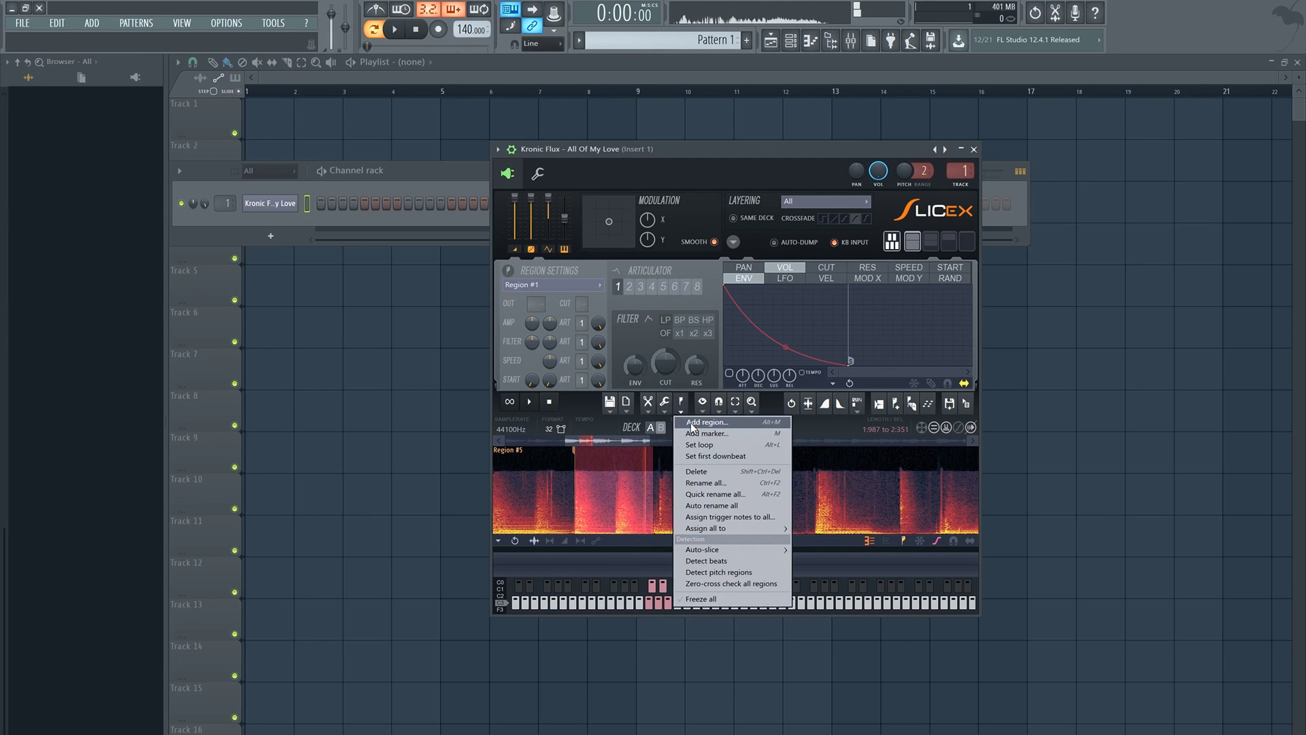
{"action": "left_click", "coordinate": [701, 427]}
{"action": "left_click_drag", "start_coordinate": [654, 492], "coordinate": [738, 550]}
{"action": "left_click", "coordinate": [680, 411]}
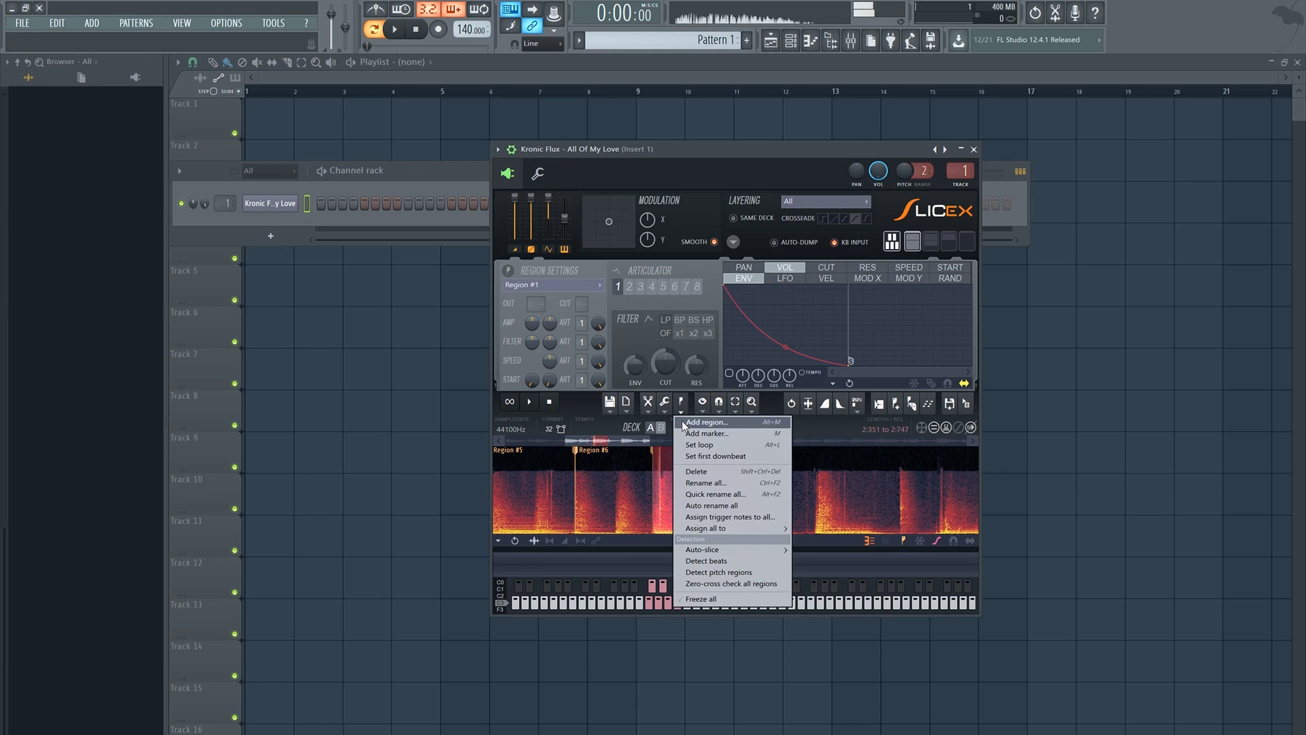
{"action": "left_click", "coordinate": [683, 422]}
Add a region from 2:747 to 3:105 and another from 3:105 to 3:689, leaving their names blank
{"action": "mouse_move", "coordinate": [739, 493]}
{"action": "left_mouse_down"}
{"action": "mouse_move", "coordinate": [1003, 522]}
{"action": "mouse_move", "coordinate": [643, 550]}
{"action": "left_mouse_up"}
{"action": "left_click", "coordinate": [680, 411]}
{"action": "left_click", "coordinate": [680, 422]}
{"action": "left_click_drag", "start_coordinate": [643, 496], "coordinate": [618, 569]}
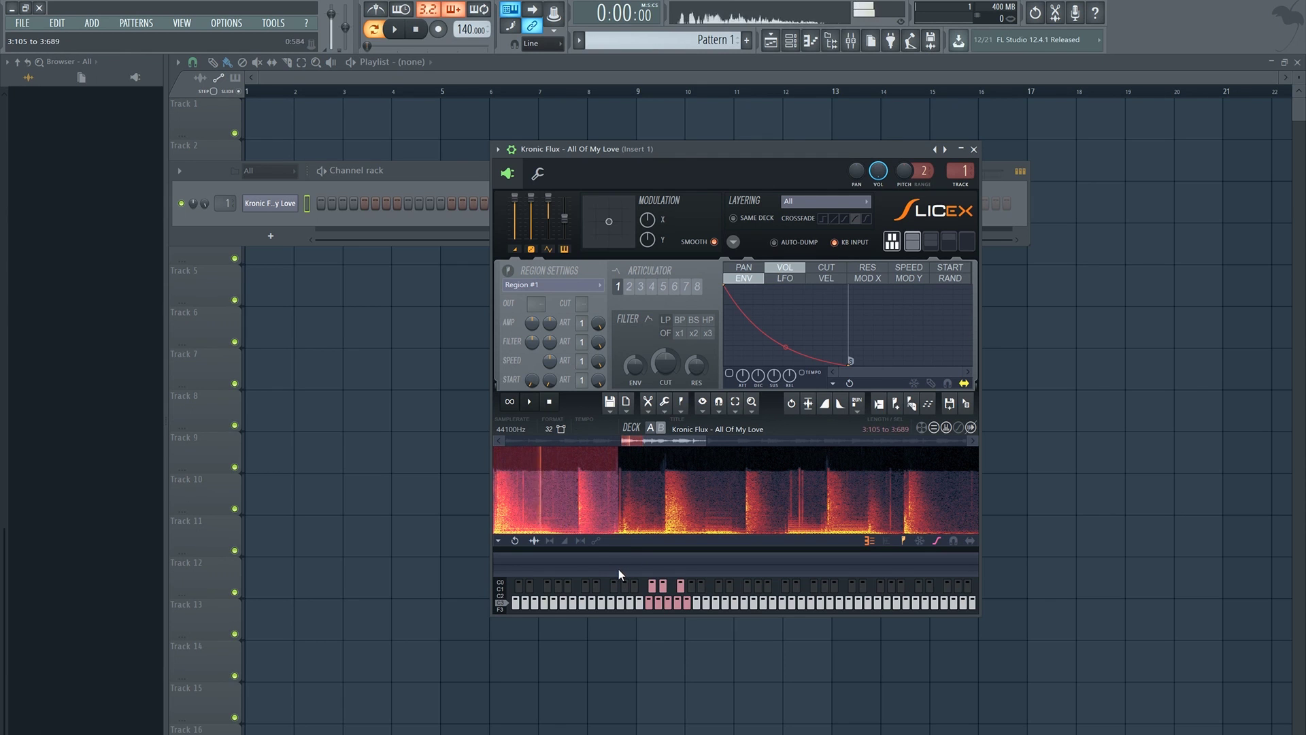
{"action": "left_click", "coordinate": [681, 403]}
{"action": "left_click", "coordinate": [685, 423]}
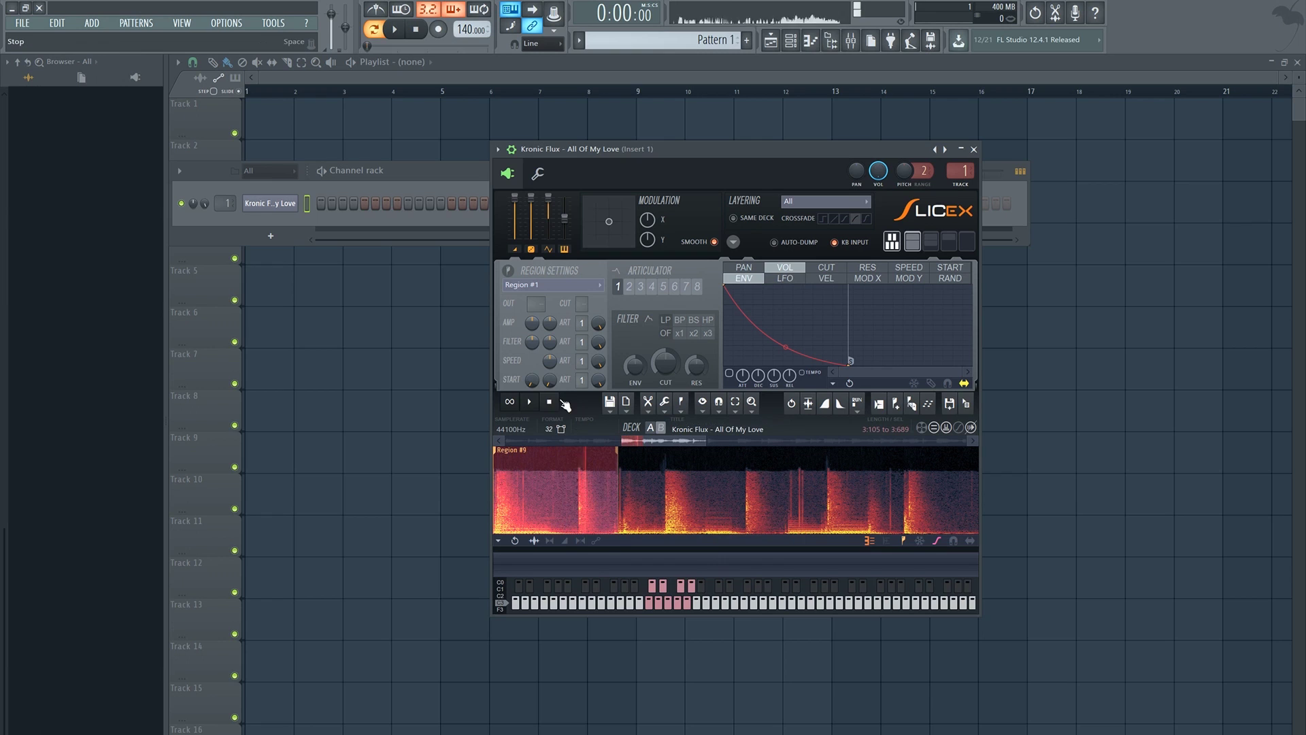
{"action": "left_click", "coordinate": [550, 403]}
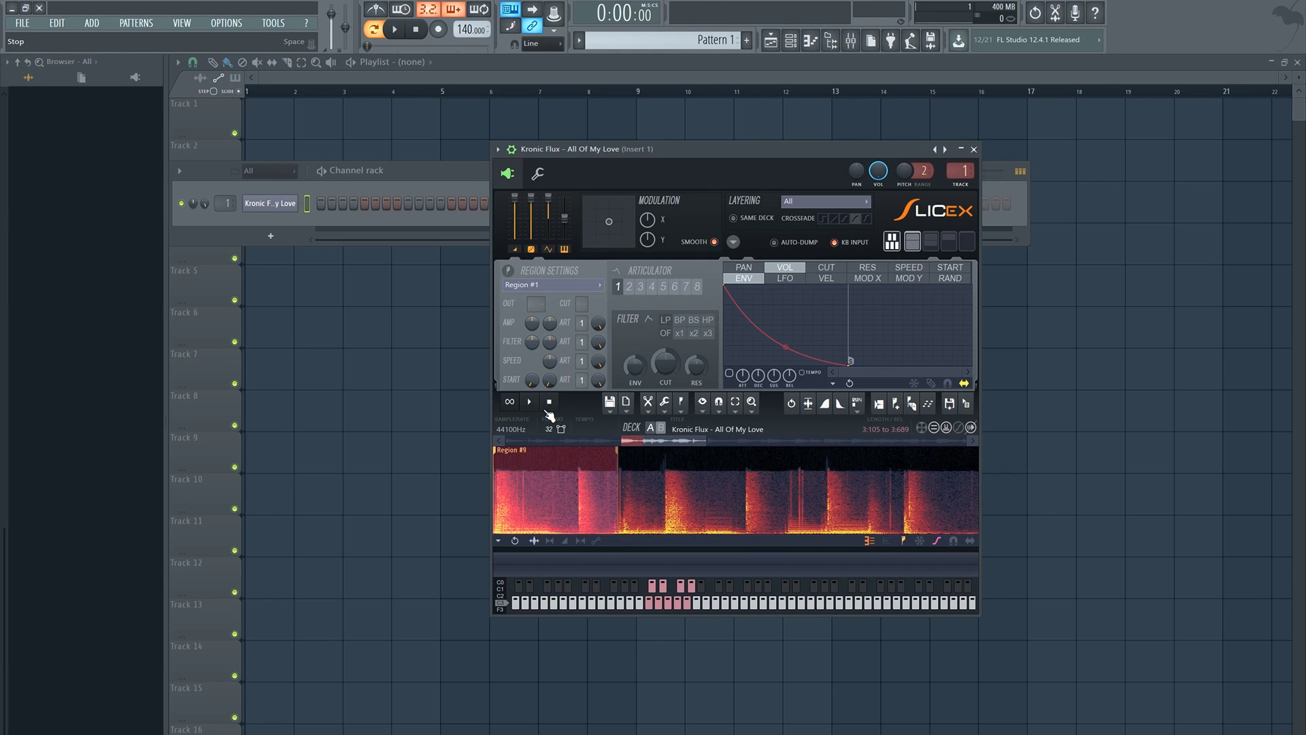
Create unnamed regions over the slices from 3:689 to 3:907 and from 3:907 to 4:478
{"action": "left_click", "coordinate": [503, 481]}
{"action": "left_click_drag", "start_coordinate": [621, 488], "coordinate": [664, 565]}
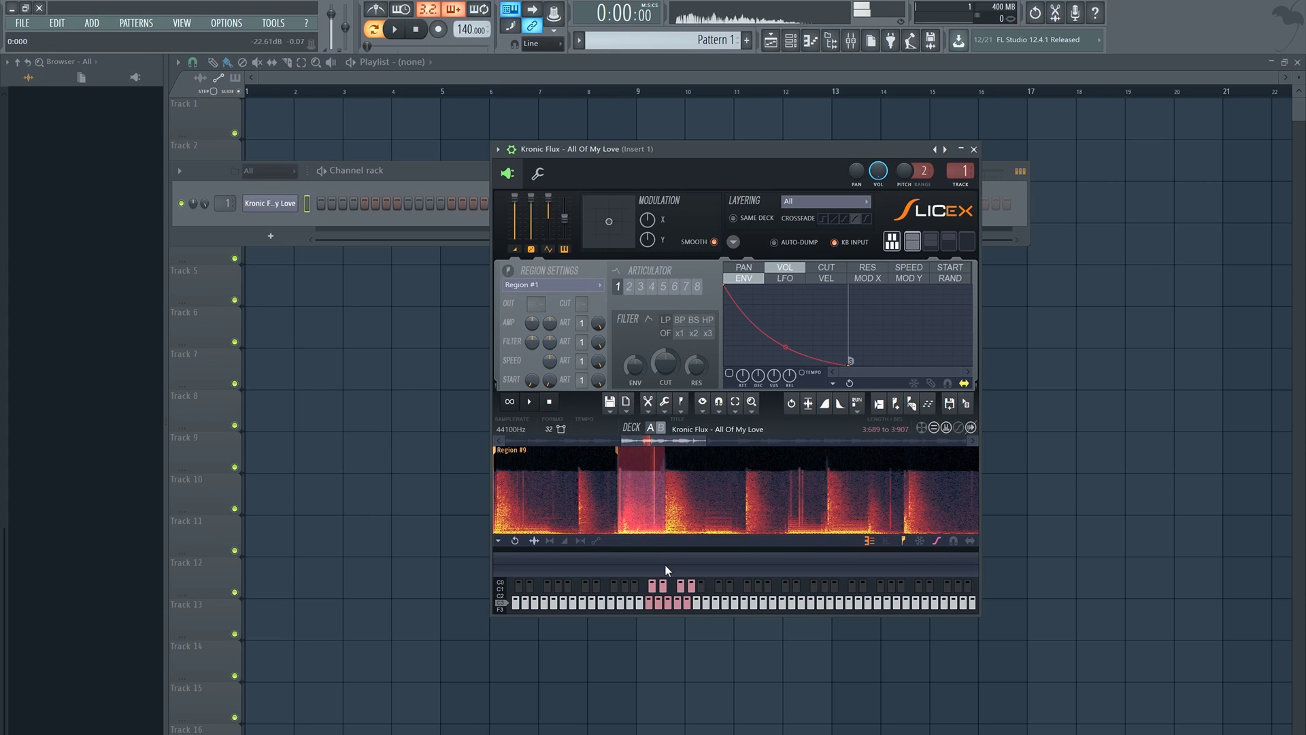
{"action": "left_click", "coordinate": [687, 403]}
{"action": "left_click", "coordinate": [679, 424]}
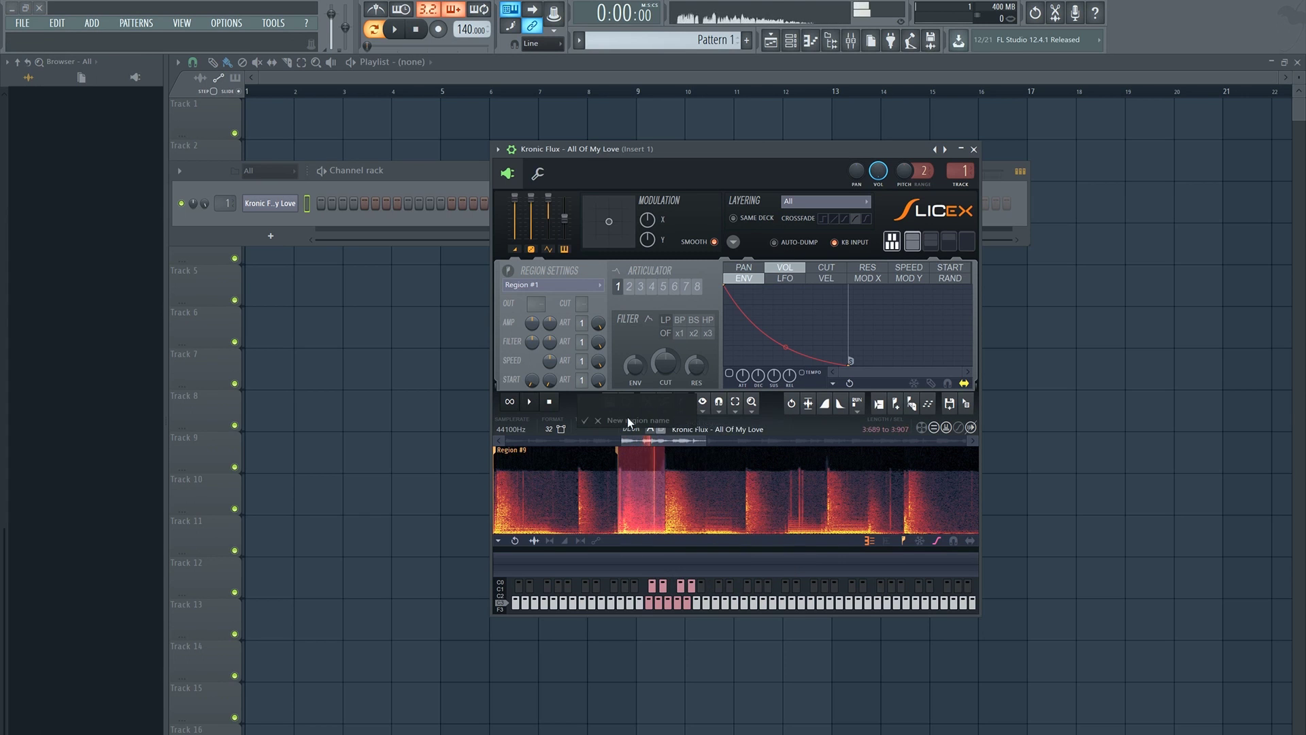
{"action": "key", "text": "Return"}
{"action": "left_click_drag", "start_coordinate": [666, 484], "coordinate": [613, 577]}
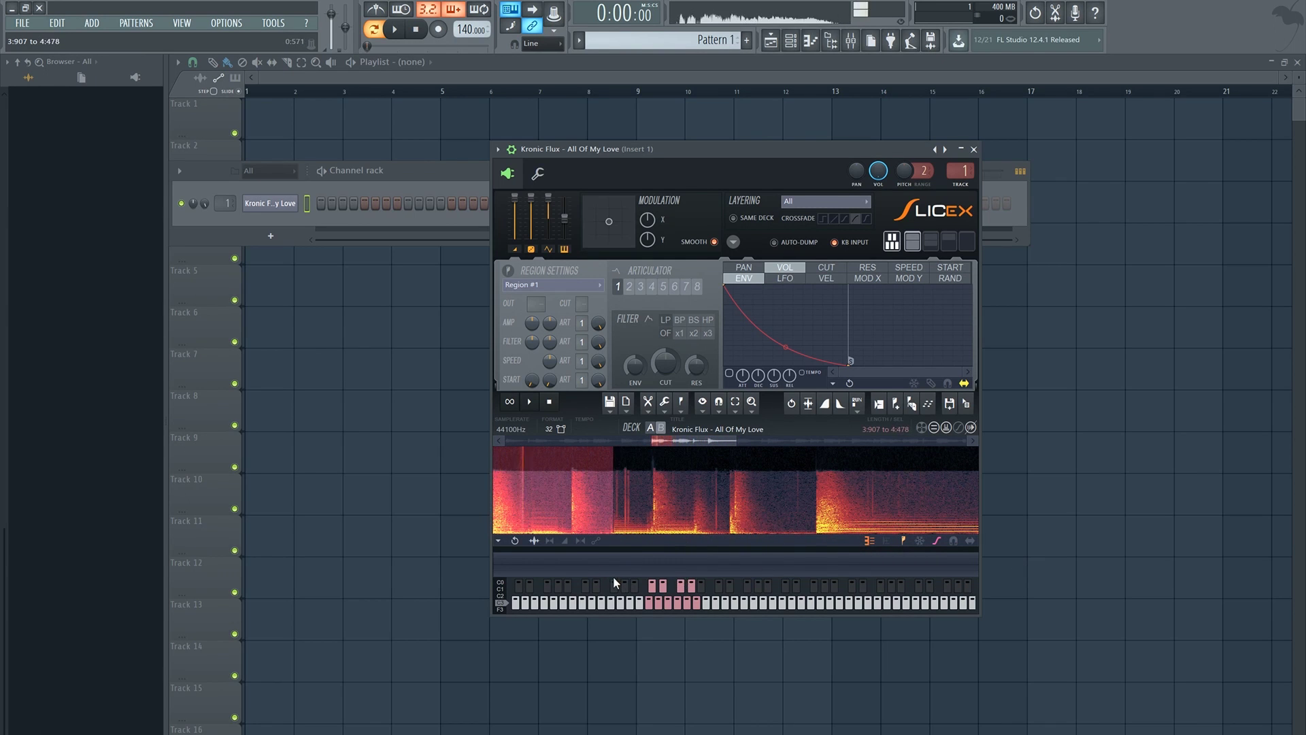
{"action": "left_click", "coordinate": [680, 406]}
{"action": "left_click", "coordinate": [706, 422]}
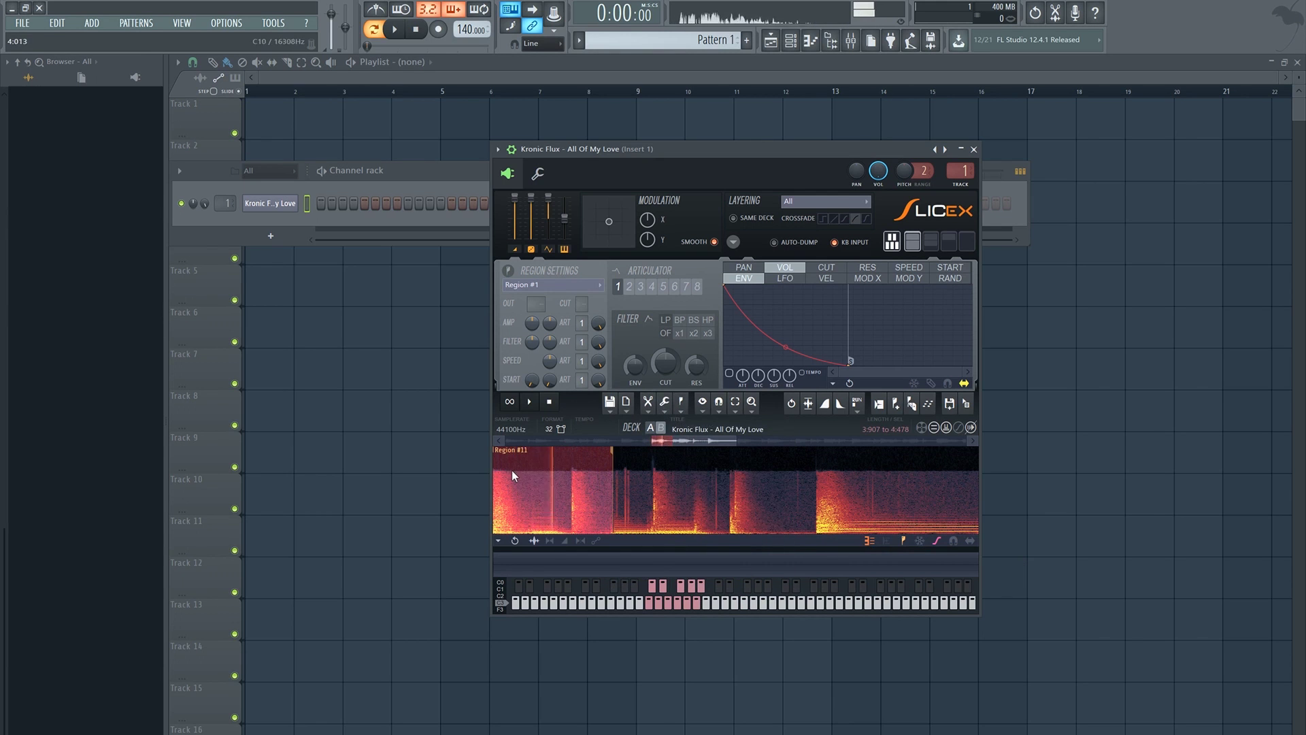
Add unnamed regions over the slices from 4:478 to 4:652 and from 4:652 to 5:024
{"action": "left_click_drag", "start_coordinate": [961, 505], "coordinate": [652, 483]}
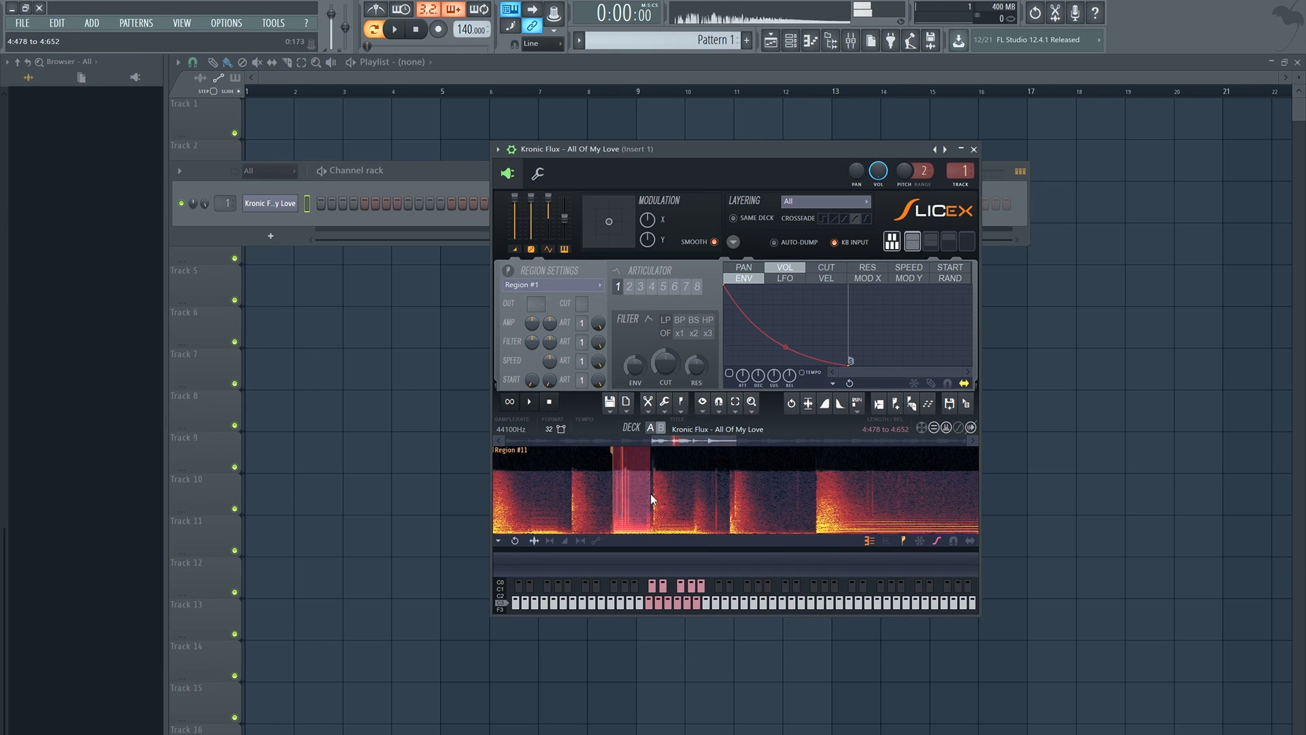
{"action": "left_click", "coordinate": [681, 402]}
{"action": "left_click", "coordinate": [706, 422]}
{"action": "mouse_move", "coordinate": [651, 495]}
{"action": "left_mouse_down"}
{"action": "mouse_move", "coordinate": [945, 509]}
{"action": "mouse_move", "coordinate": [713, 579]}
{"action": "mouse_move", "coordinate": [732, 594]}
{"action": "left_mouse_up"}
{"action": "left_click", "coordinate": [681, 402]}
{"action": "left_click", "coordinate": [694, 425]}
Add the last two regions, from 5:024 to 5:424 and from 5:424 to 6:218, and stop playback
{"action": "left_click_drag", "start_coordinate": [657, 505], "coordinate": [665, 568]}
{"action": "left_click", "coordinate": [681, 401]}
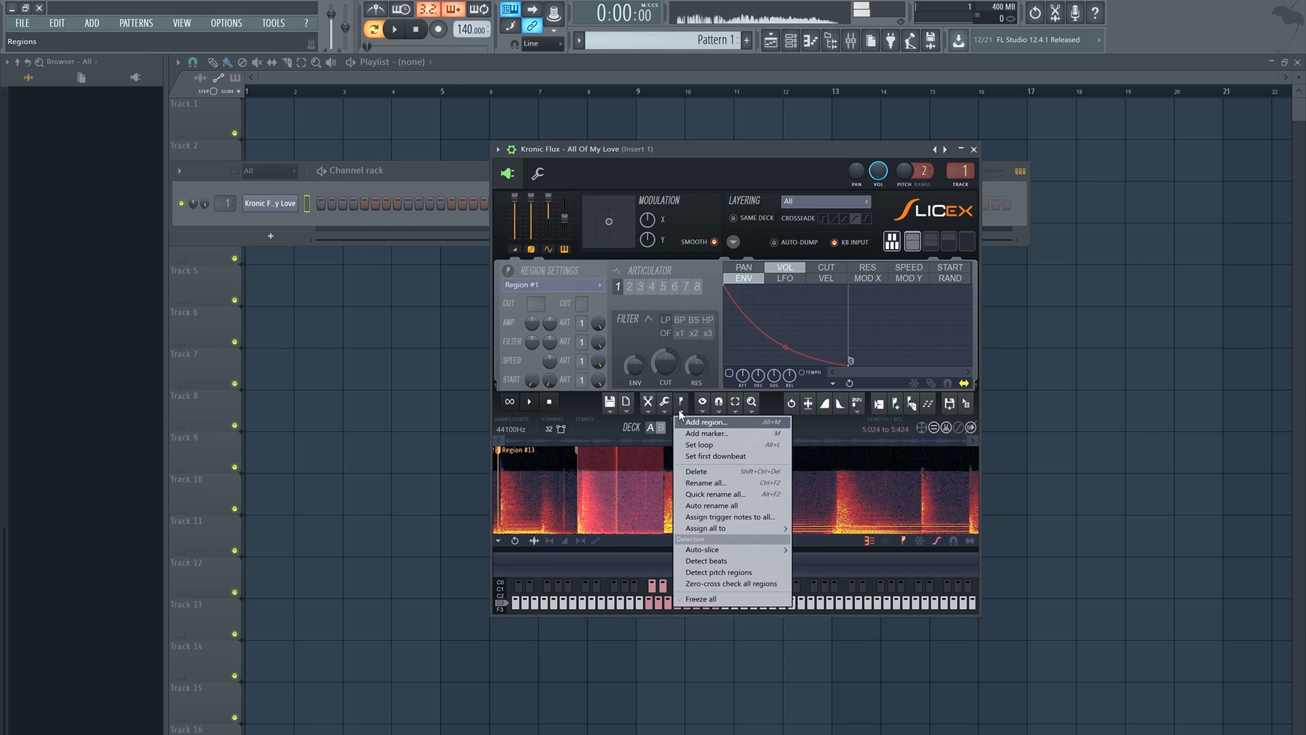
{"action": "left_click", "coordinate": [687, 423]}
{"action": "left_click_drag", "start_coordinate": [589, 499], "coordinate": [618, 536]}
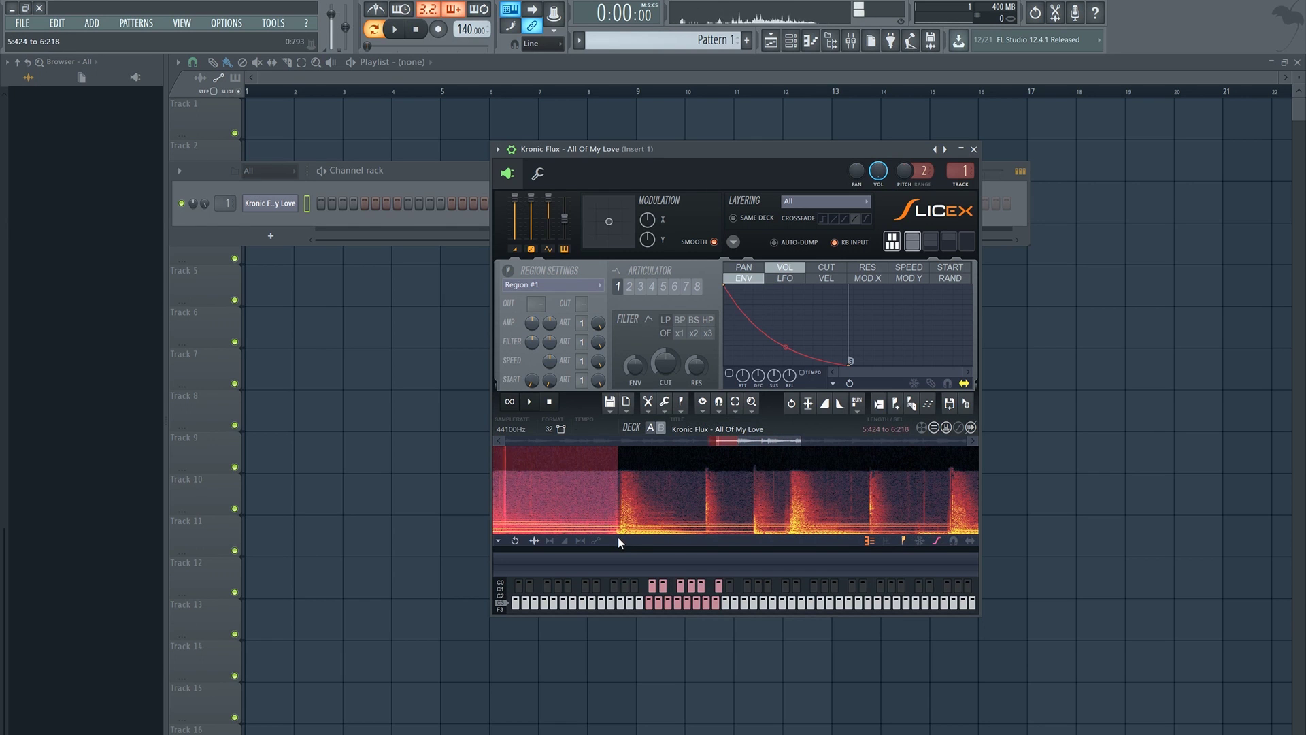
{"action": "left_click", "coordinate": [682, 414]}
{"action": "left_click", "coordinate": [687, 423]}
{"action": "left_click", "coordinate": [550, 407]}
Select the unsliced remainder of the sample, from 6:218 to 12:328, and delete it
{"action": "left_click_drag", "start_coordinate": [717, 440], "coordinate": [413, 491]}
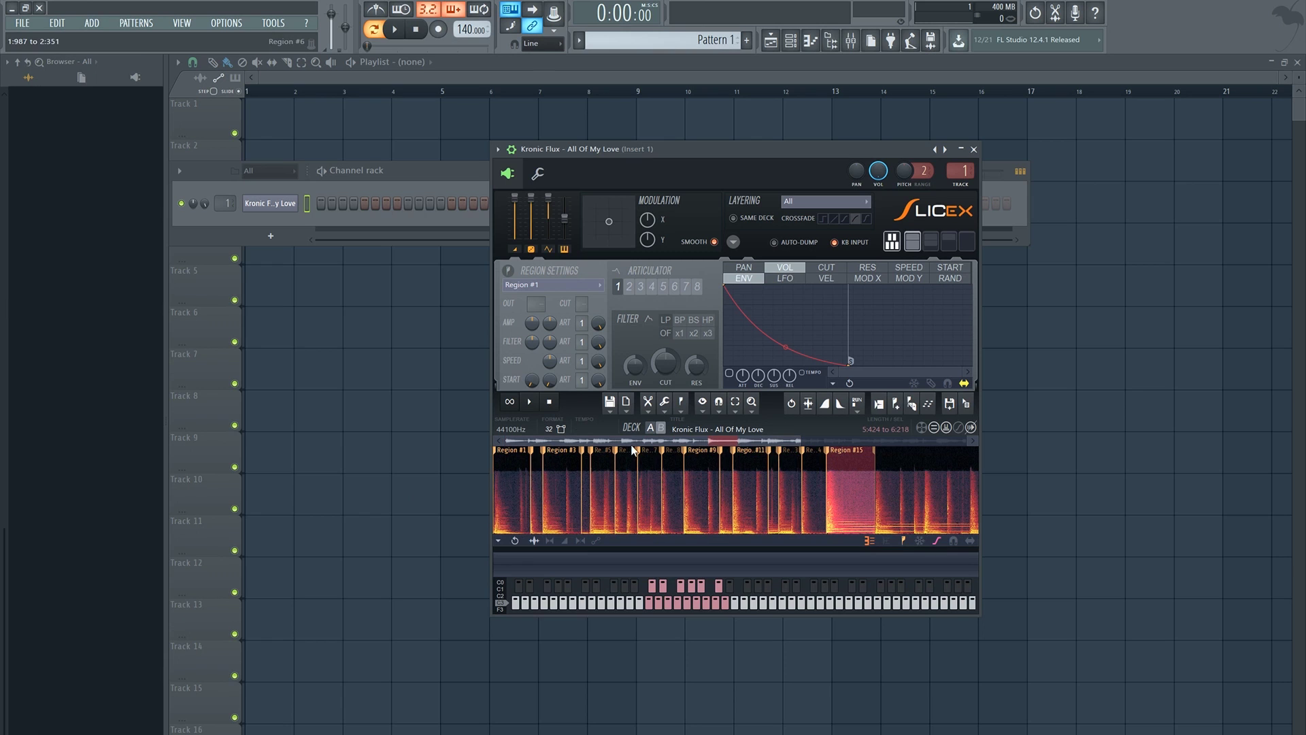
{"action": "left_click_drag", "start_coordinate": [798, 442], "coordinate": [1043, 464]}
{"action": "left_click_drag", "start_coordinate": [708, 503], "coordinate": [1155, 519]}
{"action": "left_click", "coordinate": [648, 408]}
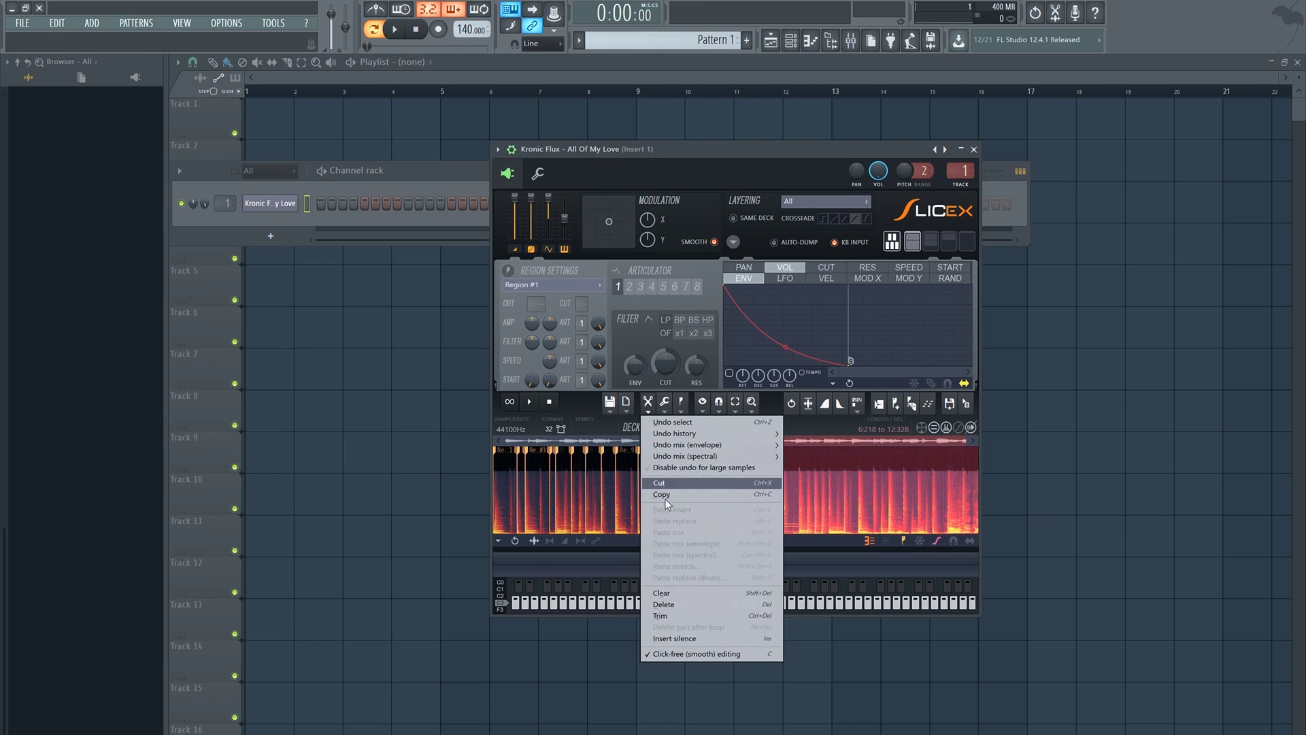
{"action": "left_click", "coordinate": [660, 605]}
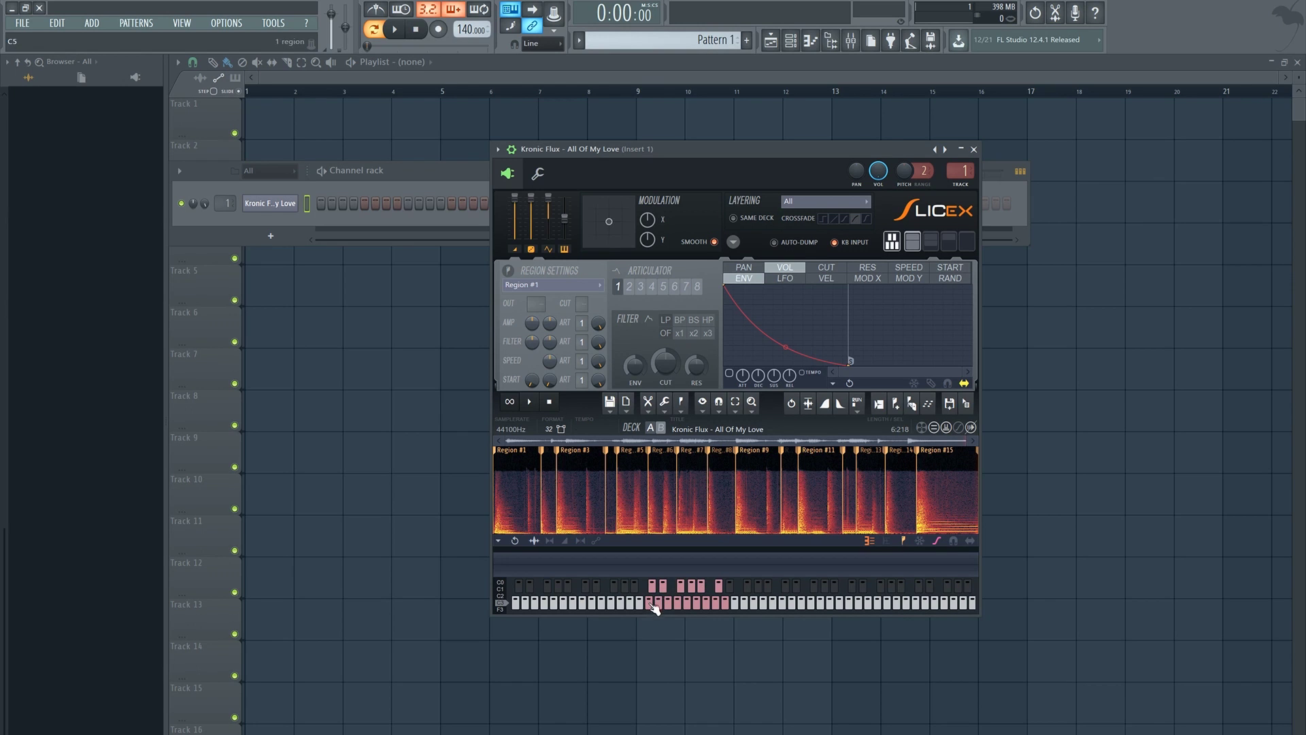
Examine the keys assigned to Region #1 through Region #15 in the sampler channel's piano roll and return to the Slicex editor
{"action": "right_click", "coordinate": [297, 202]}
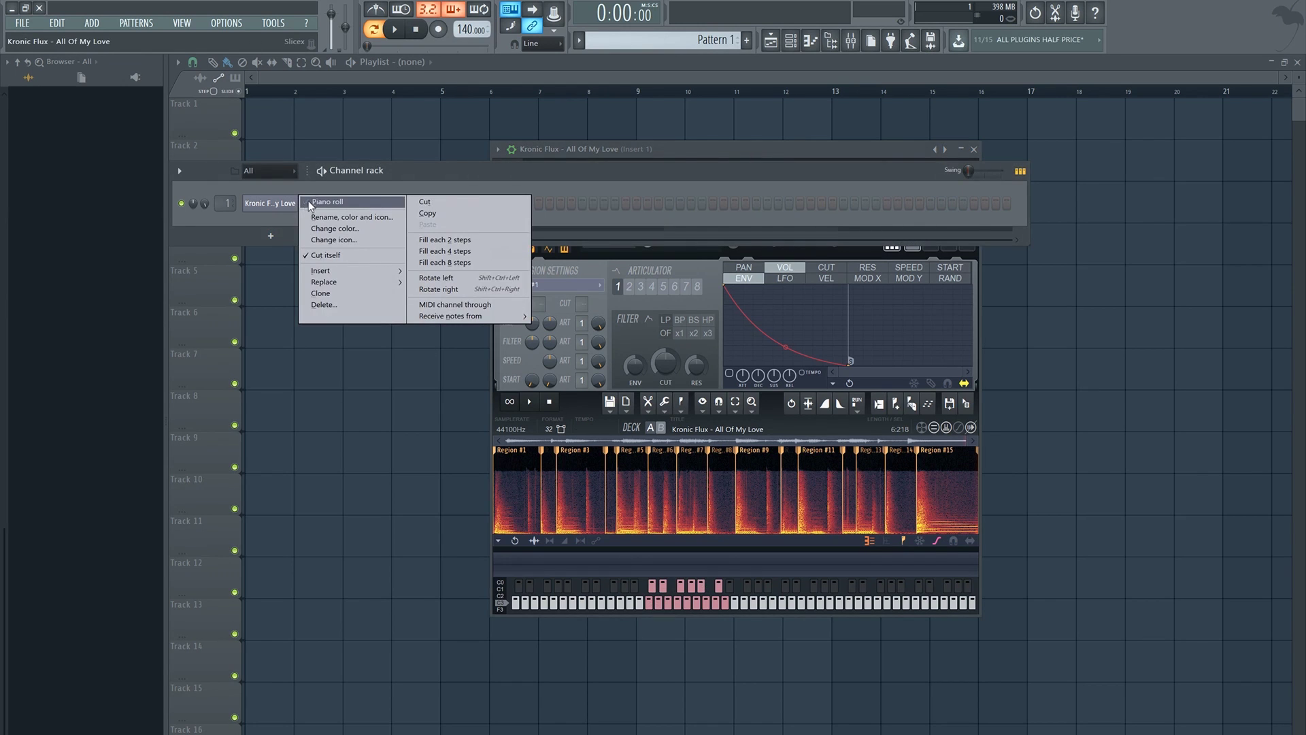
{"action": "left_click", "coordinate": [307, 202]}
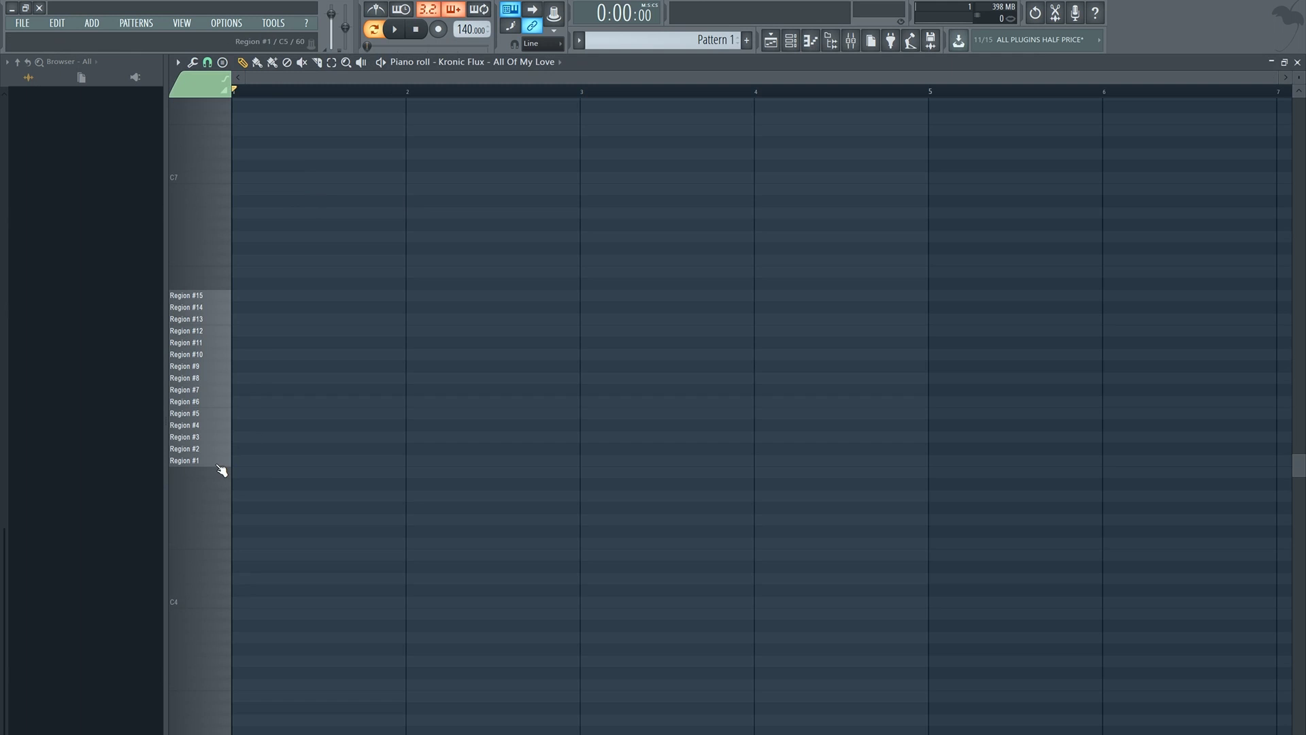
{"action": "left_click_drag", "start_coordinate": [221, 466], "coordinate": [234, 304]}
{"action": "left_click", "coordinate": [794, 44]}
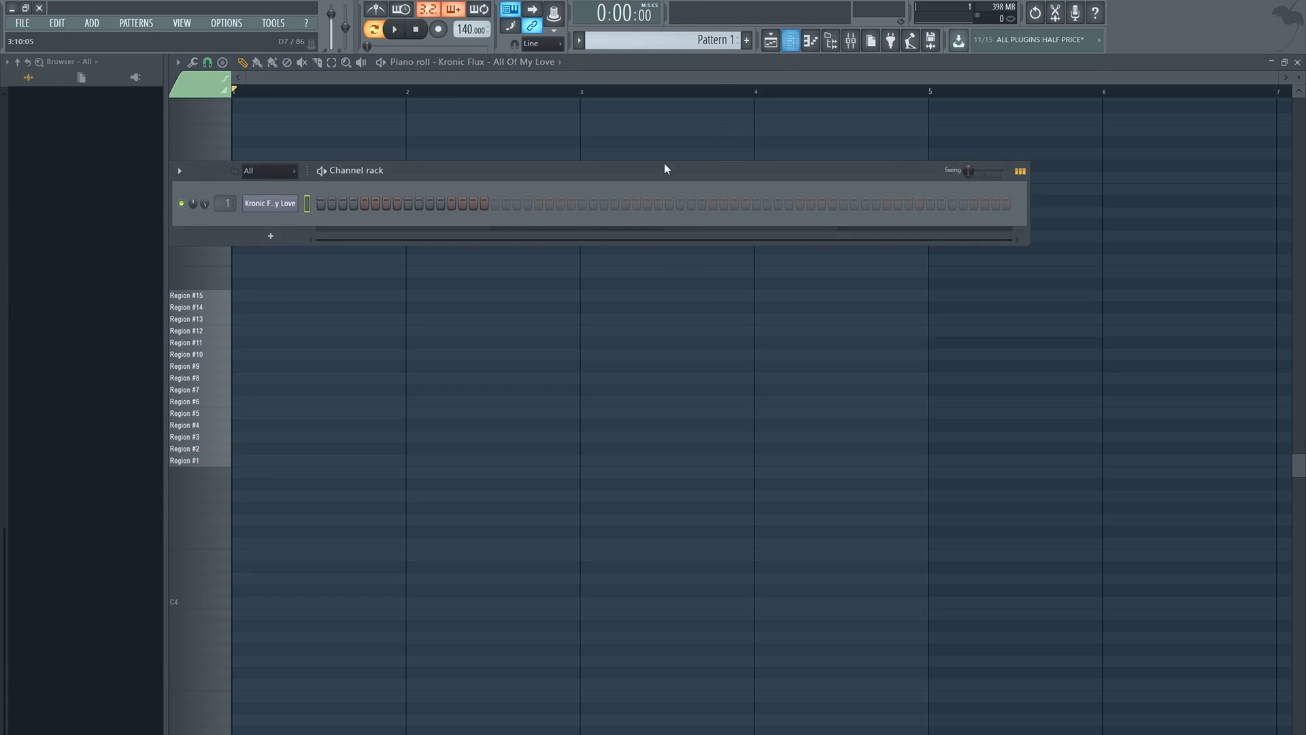
{"action": "left_click", "coordinate": [286, 202]}
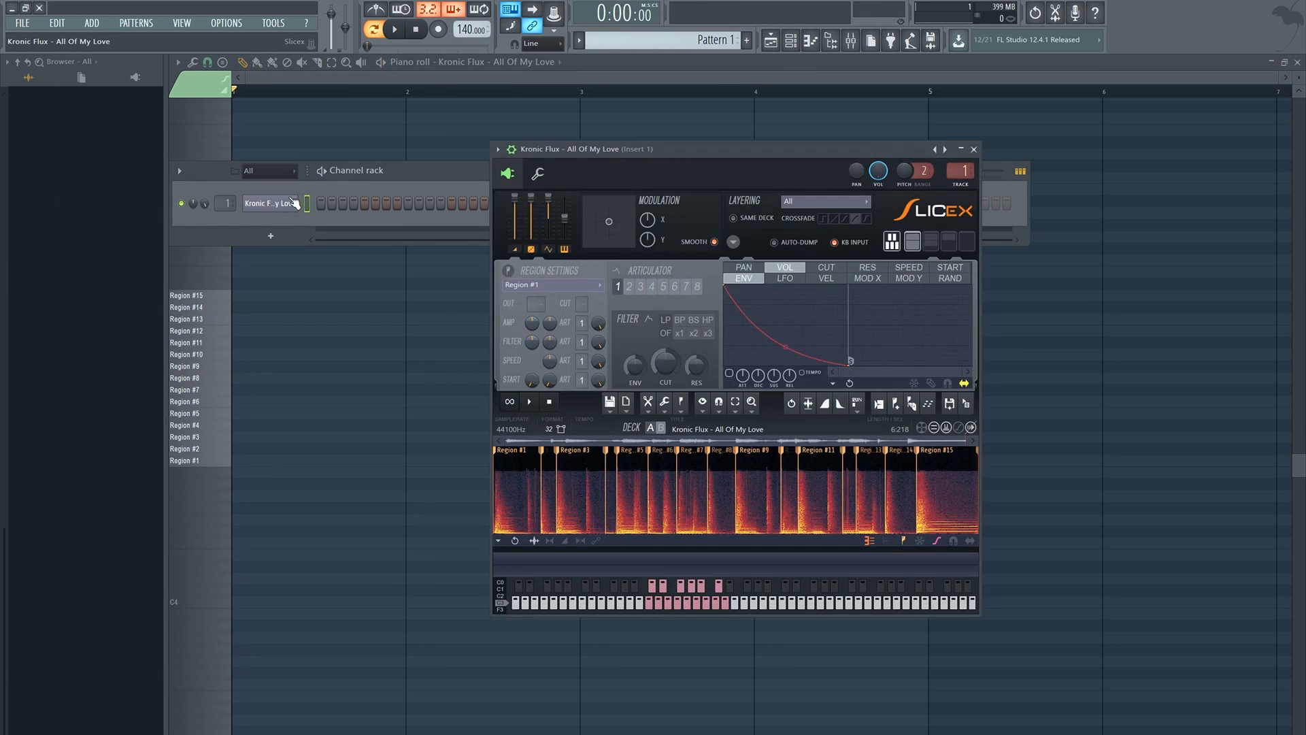
Assign trigger notes to all regions, giving each region in turn the last note hit on the keyboard
{"action": "left_click", "coordinate": [681, 404]}
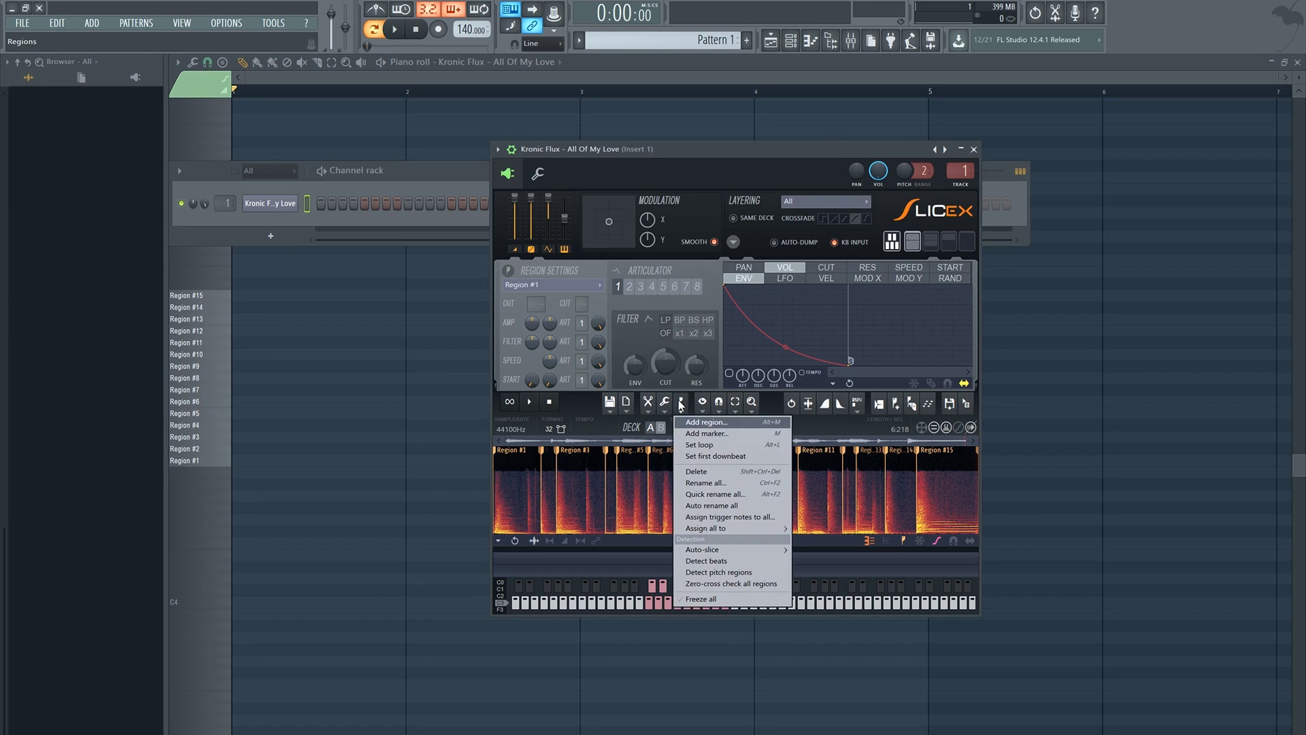
{"action": "left_click", "coordinate": [711, 518]}
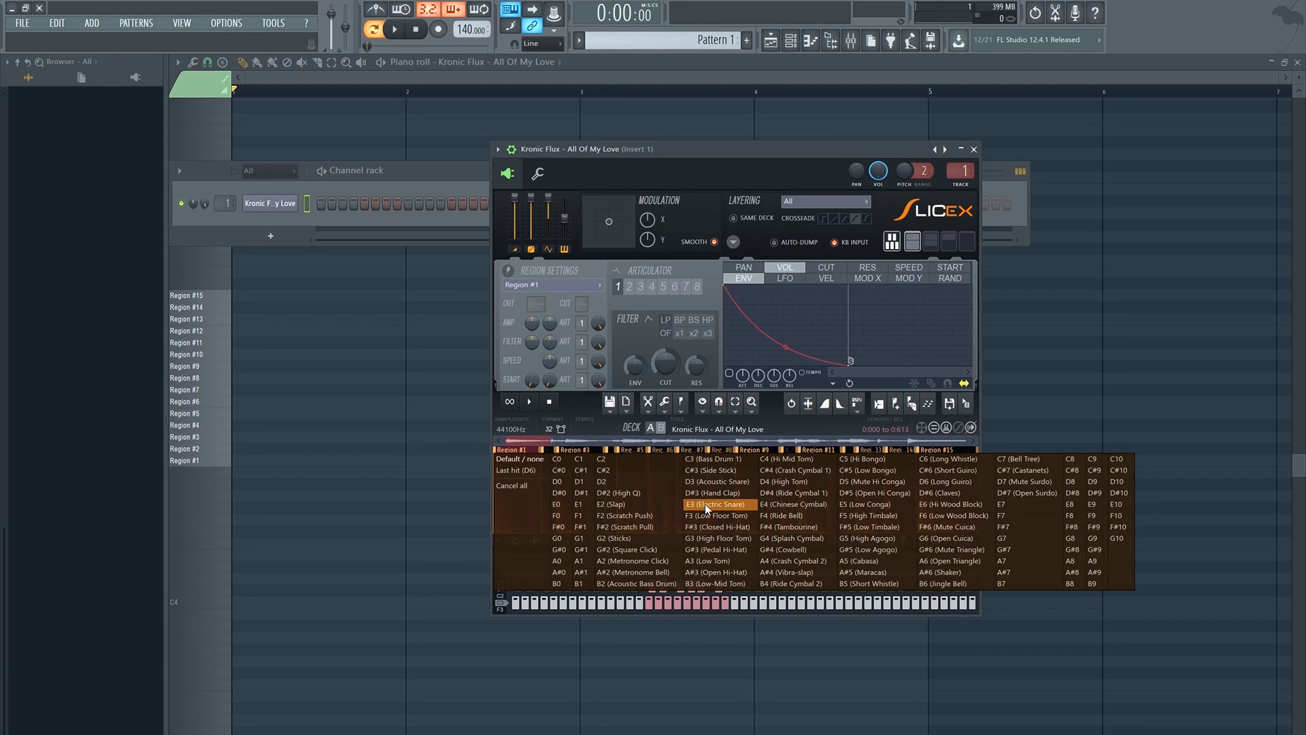
{"action": "left_click", "coordinate": [700, 513]}
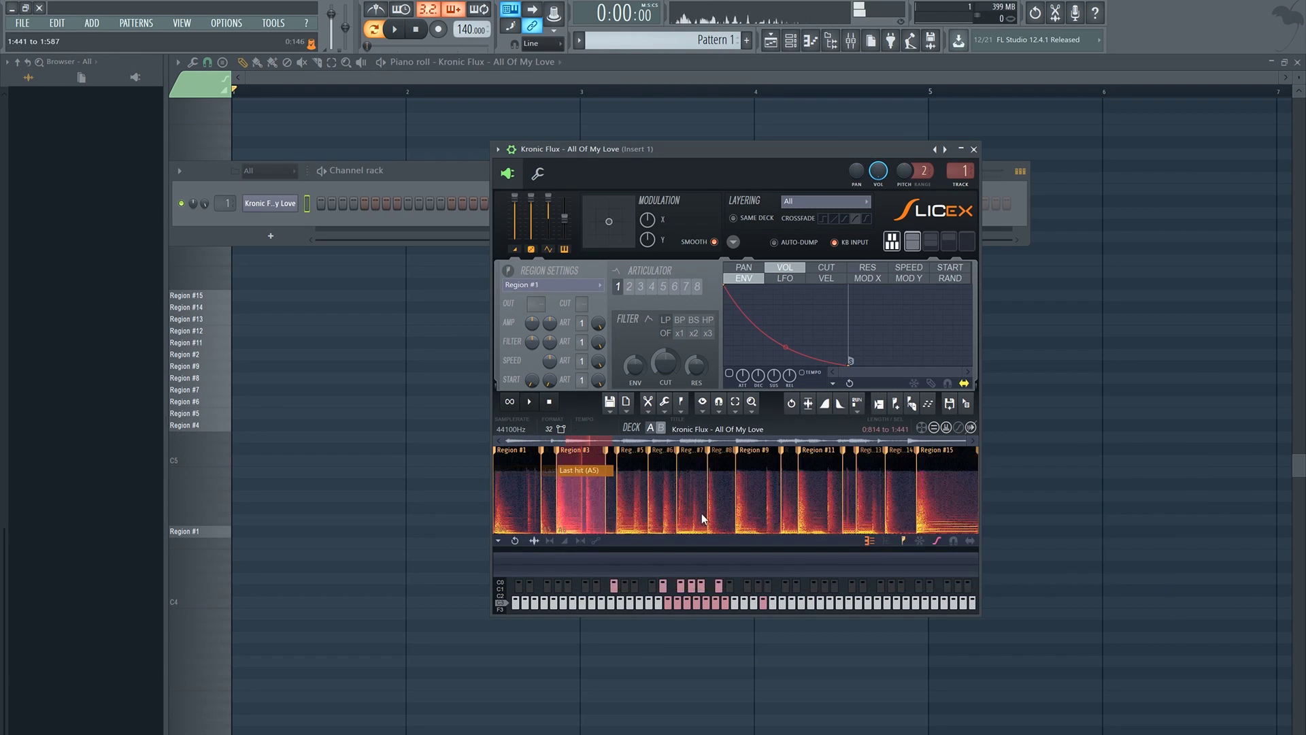
{"action": "right_click", "coordinate": [700, 513]}
{"action": "left_click", "coordinate": [701, 513]}
{"action": "right_click", "coordinate": [701, 513]}
{"action": "left_click", "coordinate": [701, 513]}
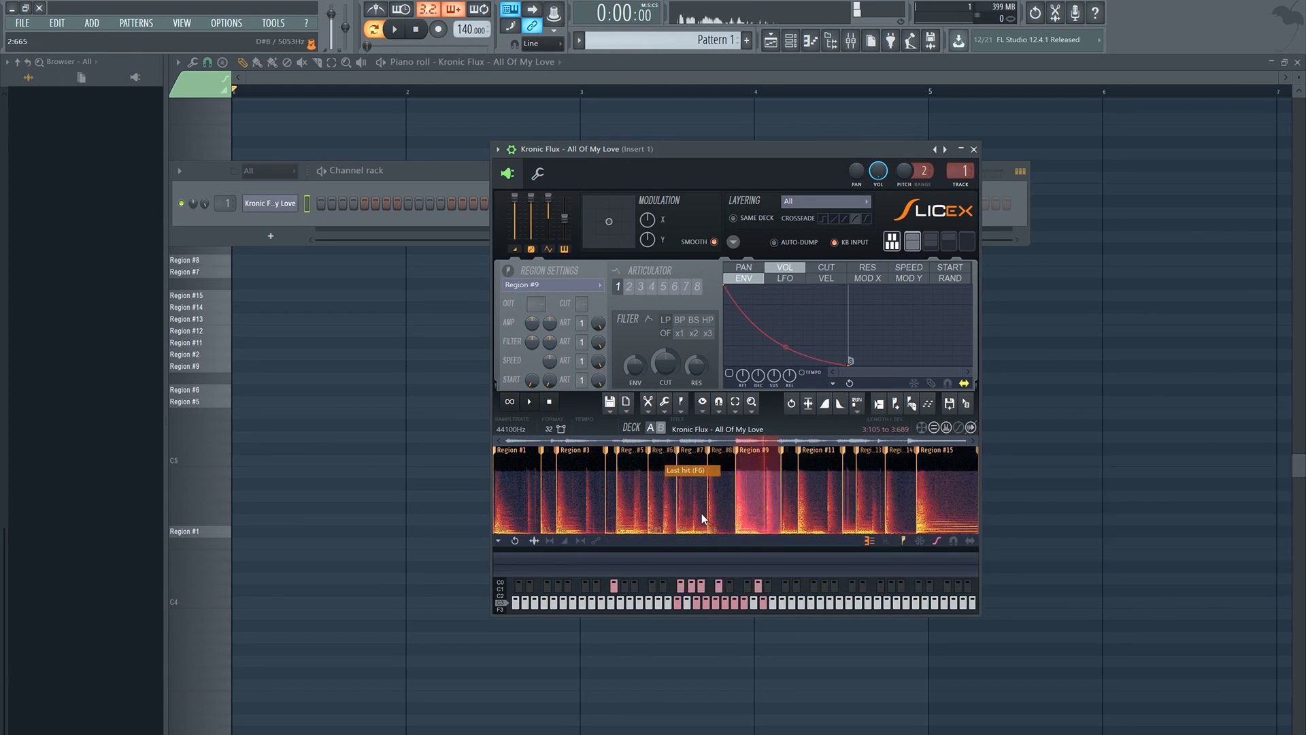
{"action": "right_click", "coordinate": [701, 513]}
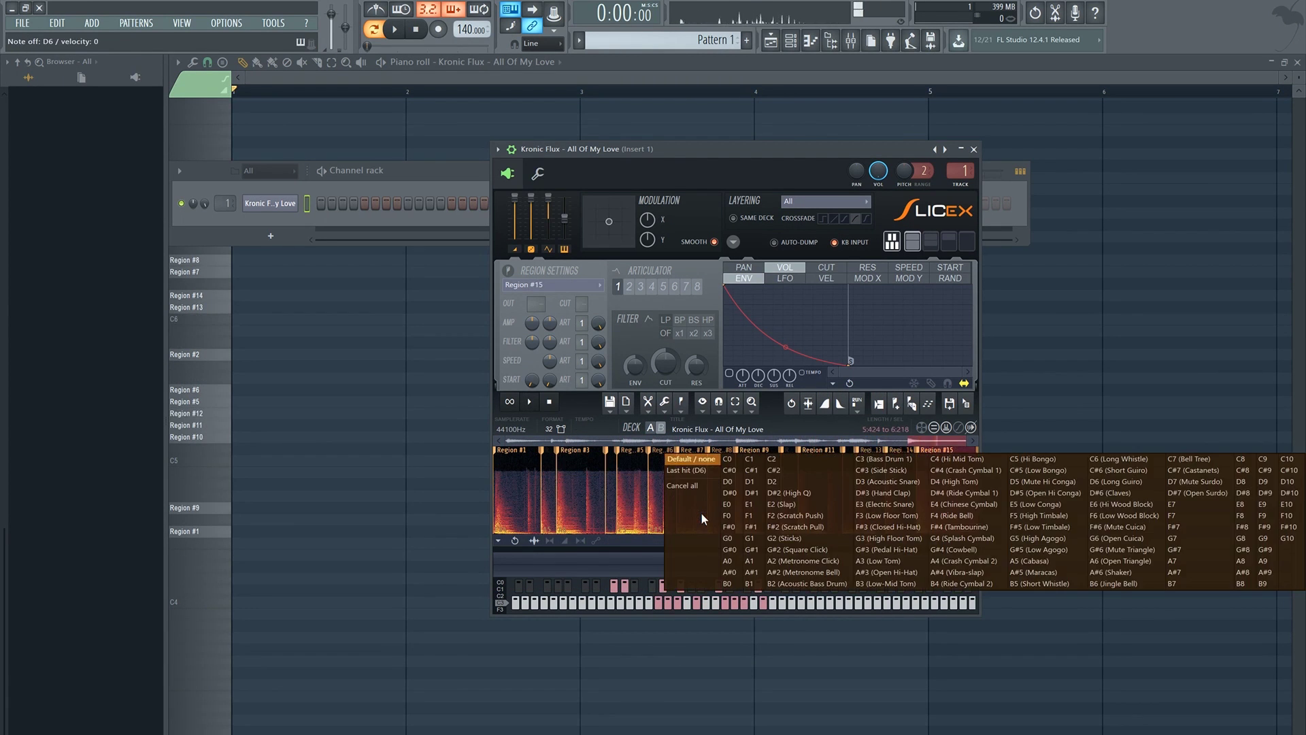
{"action": "left_click", "coordinate": [701, 515]}
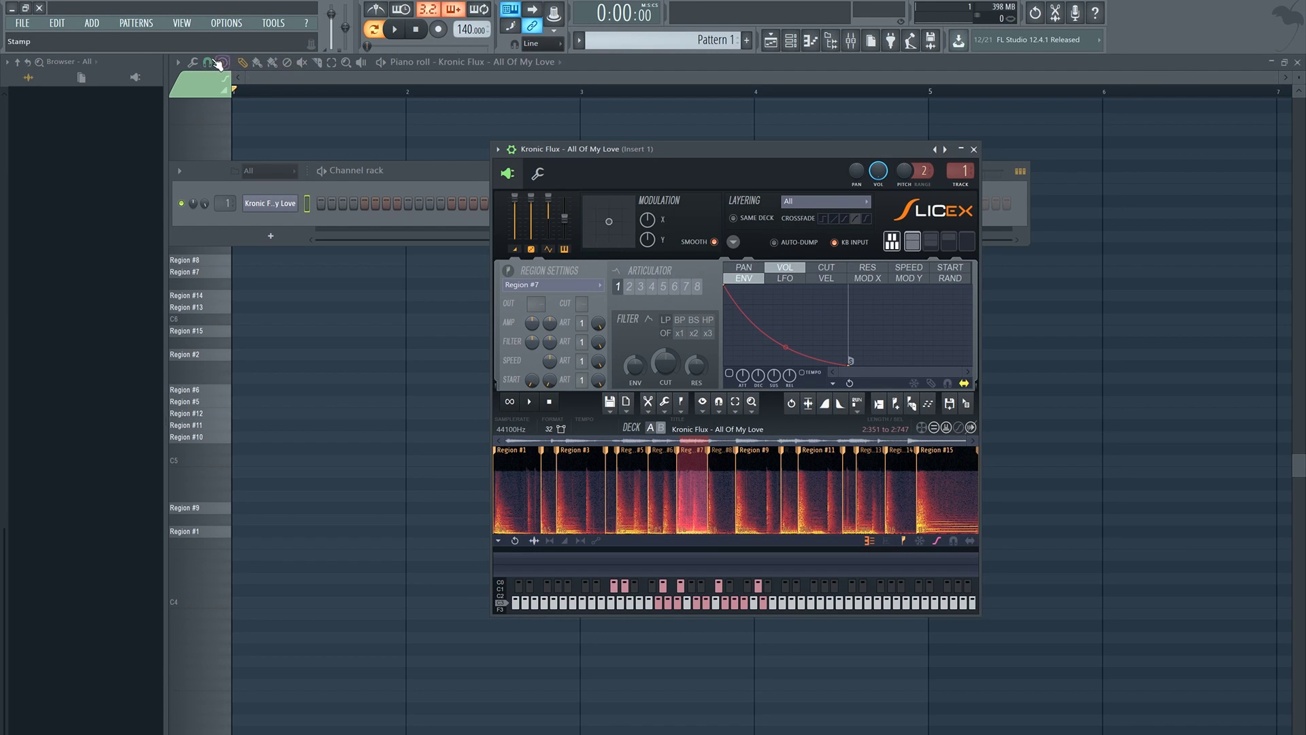
Bring up the sampler channel's piano roll without the Slicex editor and set its snap to 1/4 beat
{"action": "left_click", "coordinate": [267, 75]}
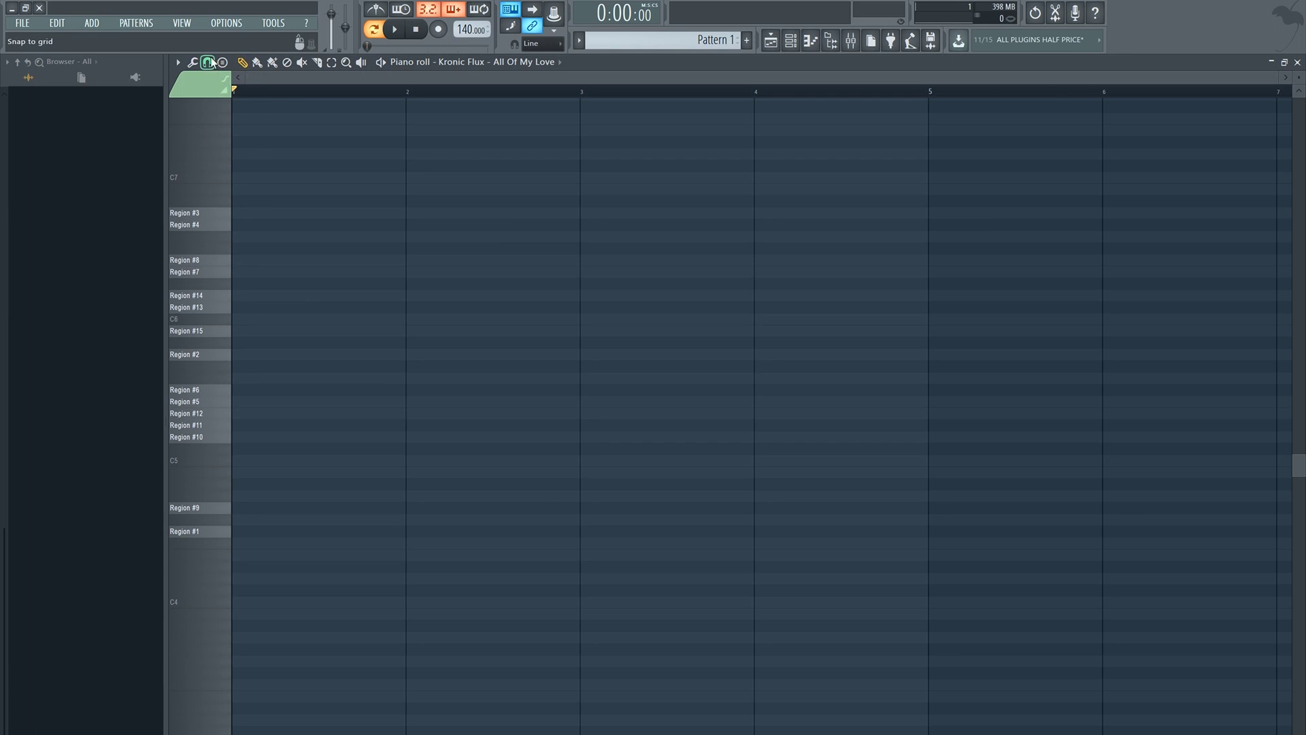
{"action": "left_click", "coordinate": [210, 62]}
{"action": "left_click", "coordinate": [219, 219]}
{"action": "left_click", "coordinate": [217, 536]}
{"action": "left_click", "coordinate": [214, 541]}
{"action": "left_click", "coordinate": [208, 62]}
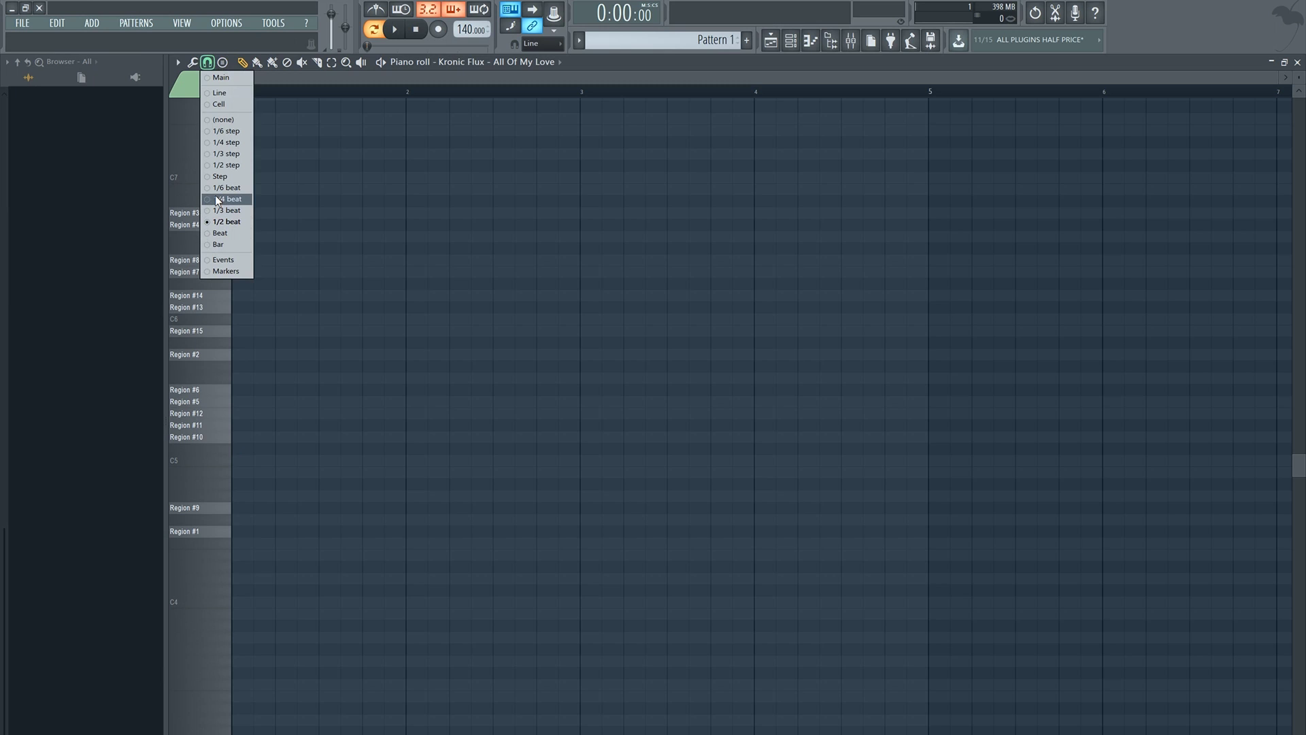
{"action": "left_click", "coordinate": [216, 199]}
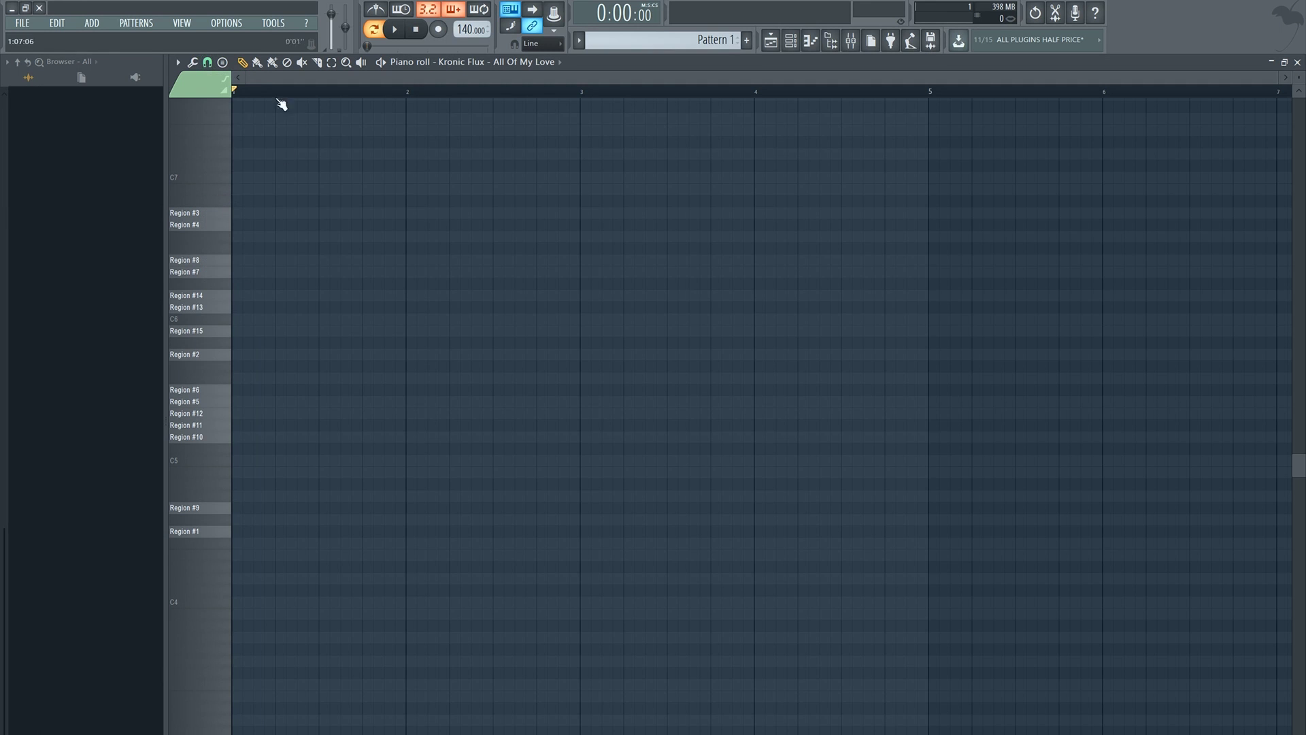
Draw a one-and-a-half-beat Region #1 note at the start of bar 1, add a half-beat Region #2 note directly after it, and audition them
{"action": "left_click", "coordinate": [222, 534]}
{"action": "left_click", "coordinate": [223, 536]}
{"action": "left_click", "coordinate": [246, 532]}
{"action": "left_click_drag", "start_coordinate": [253, 530], "coordinate": [290, 560]}
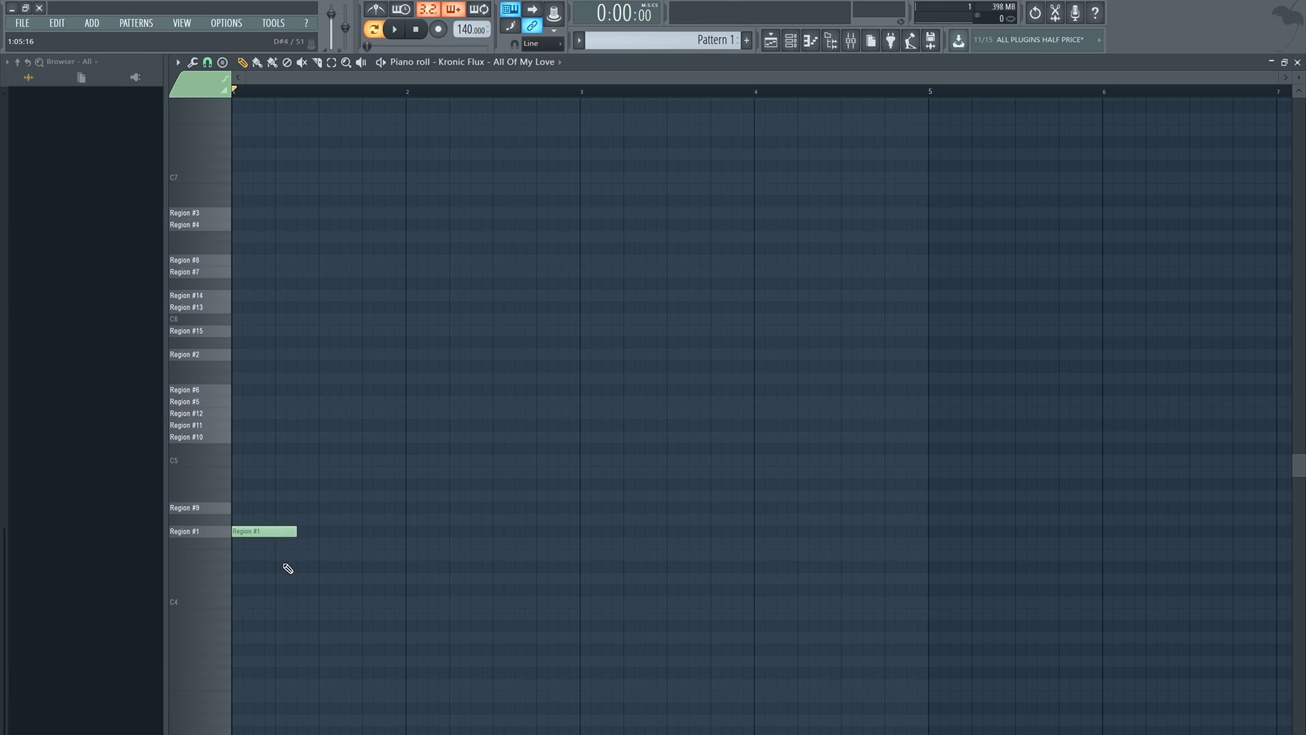
{"action": "left_click", "coordinate": [228, 532]}
{"action": "left_click", "coordinate": [208, 359]}
{"action": "left_click", "coordinate": [310, 355]}
{"action": "left_click_drag", "start_coordinate": [360, 355], "coordinate": [318, 355]}
{"action": "left_click", "coordinate": [394, 30]}
{"action": "left_click", "coordinate": [417, 30]}
Shorten the Region #1 note to one beat, move the Region #2 note up against its end, and audition the change
{"action": "left_click_drag", "start_coordinate": [295, 535], "coordinate": [263, 540]}
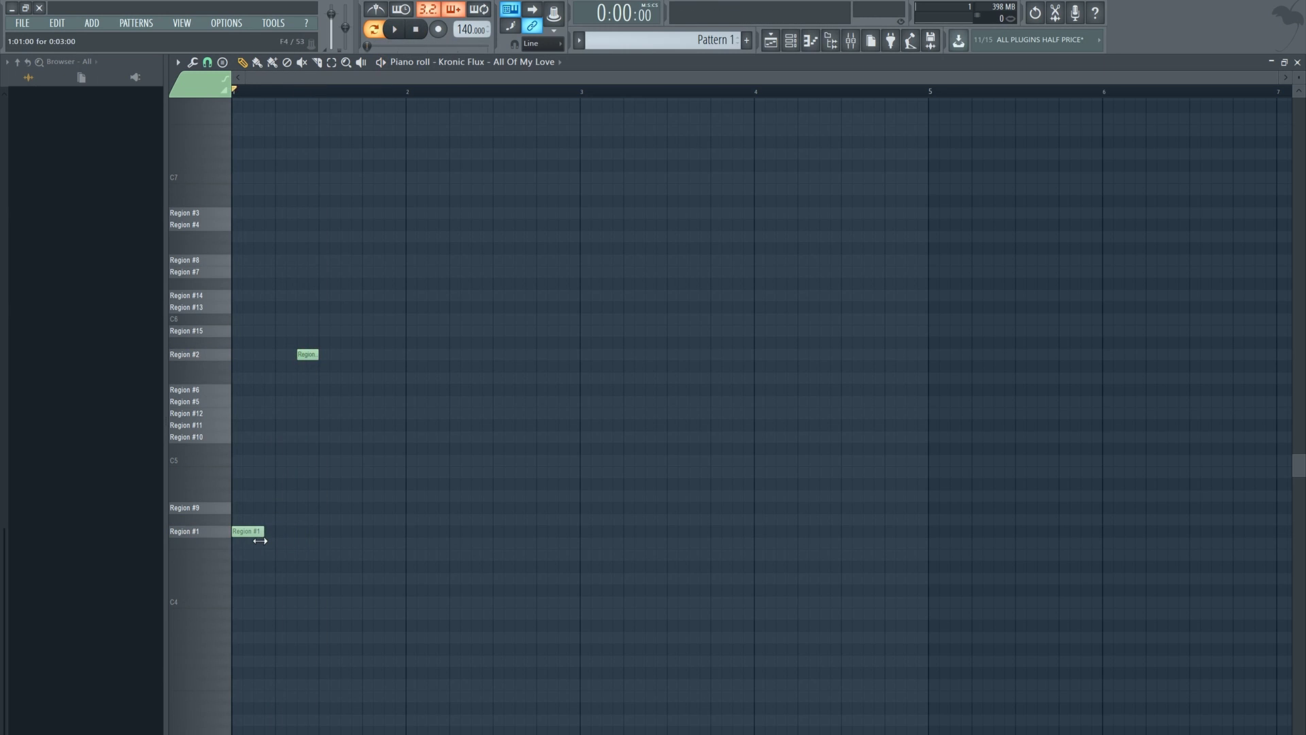
{"action": "left_click_drag", "start_coordinate": [307, 354], "coordinate": [284, 354]}
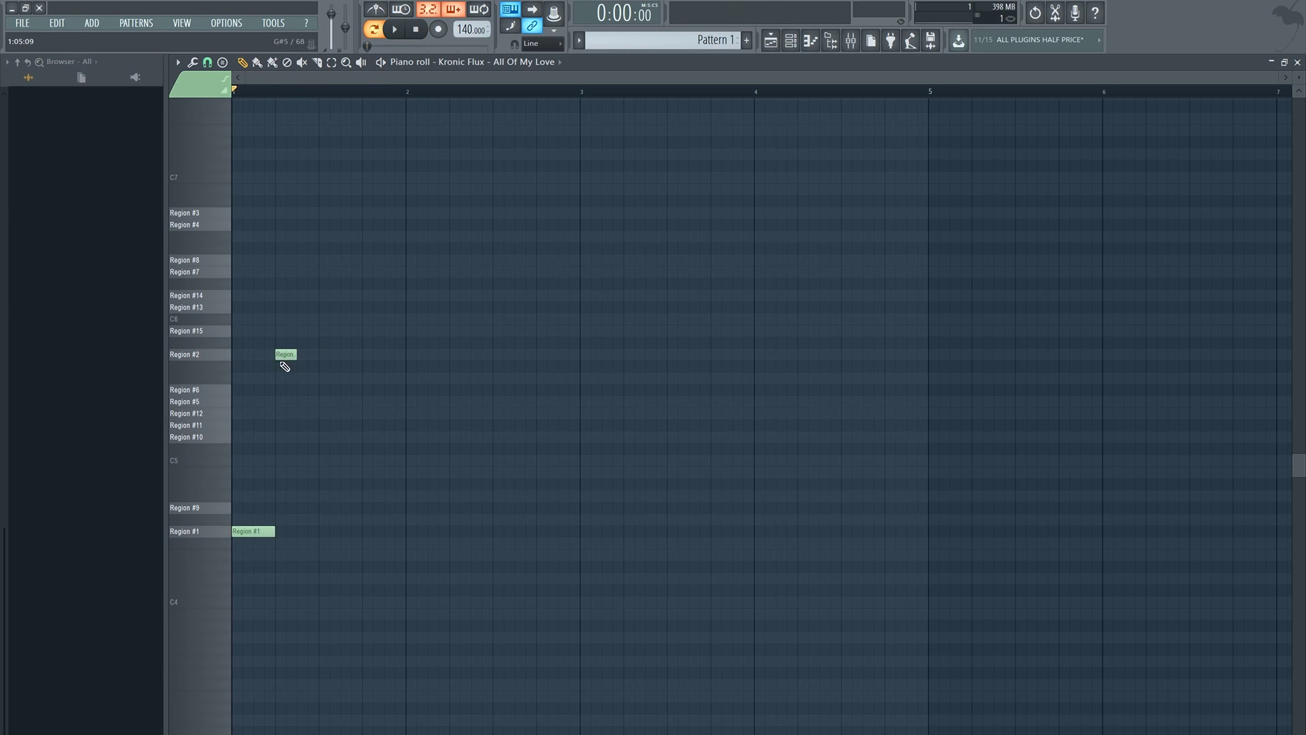
{"action": "left_click", "coordinate": [406, 32]}
{"action": "key", "text": "space"}
Add a one-beat Region #3 note directly after the Region #2 note in bar 1 and audition it
{"action": "left_click", "coordinate": [227, 214]}
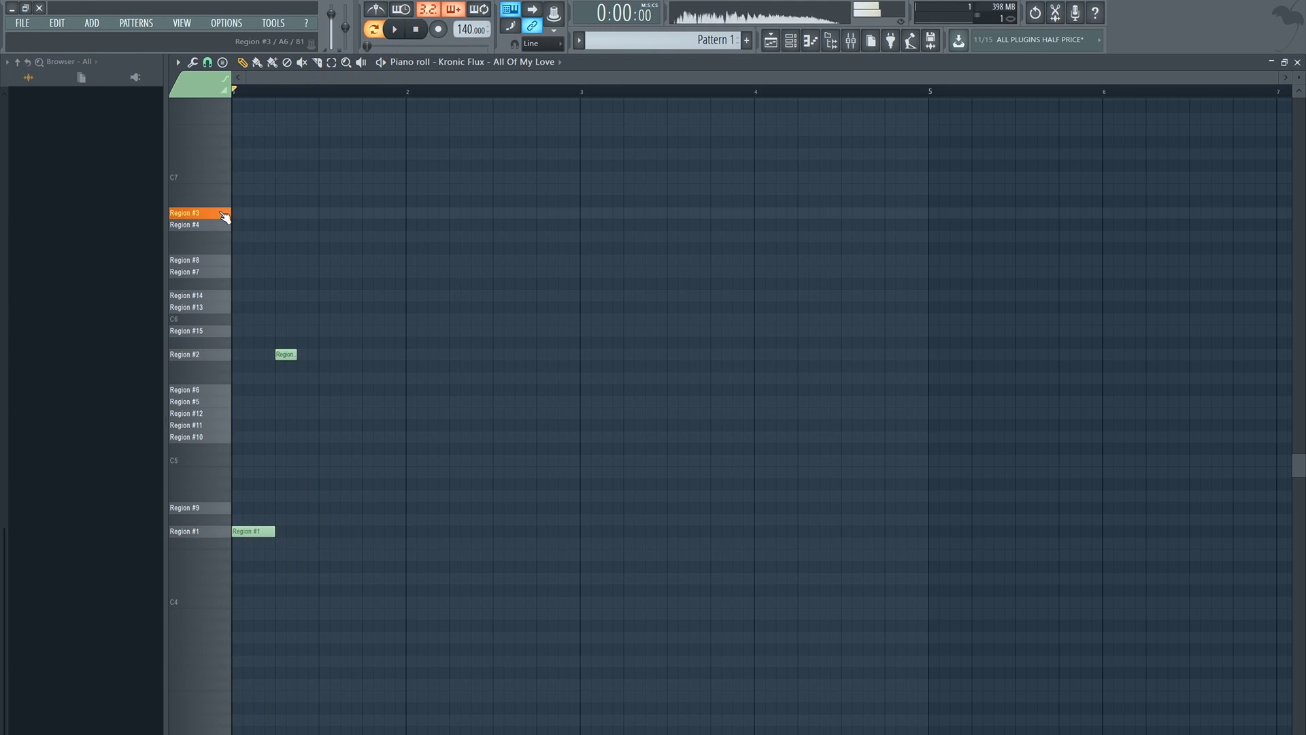
{"action": "left_click", "coordinate": [306, 215]}
{"action": "left_click_drag", "start_coordinate": [317, 218], "coordinate": [340, 216]}
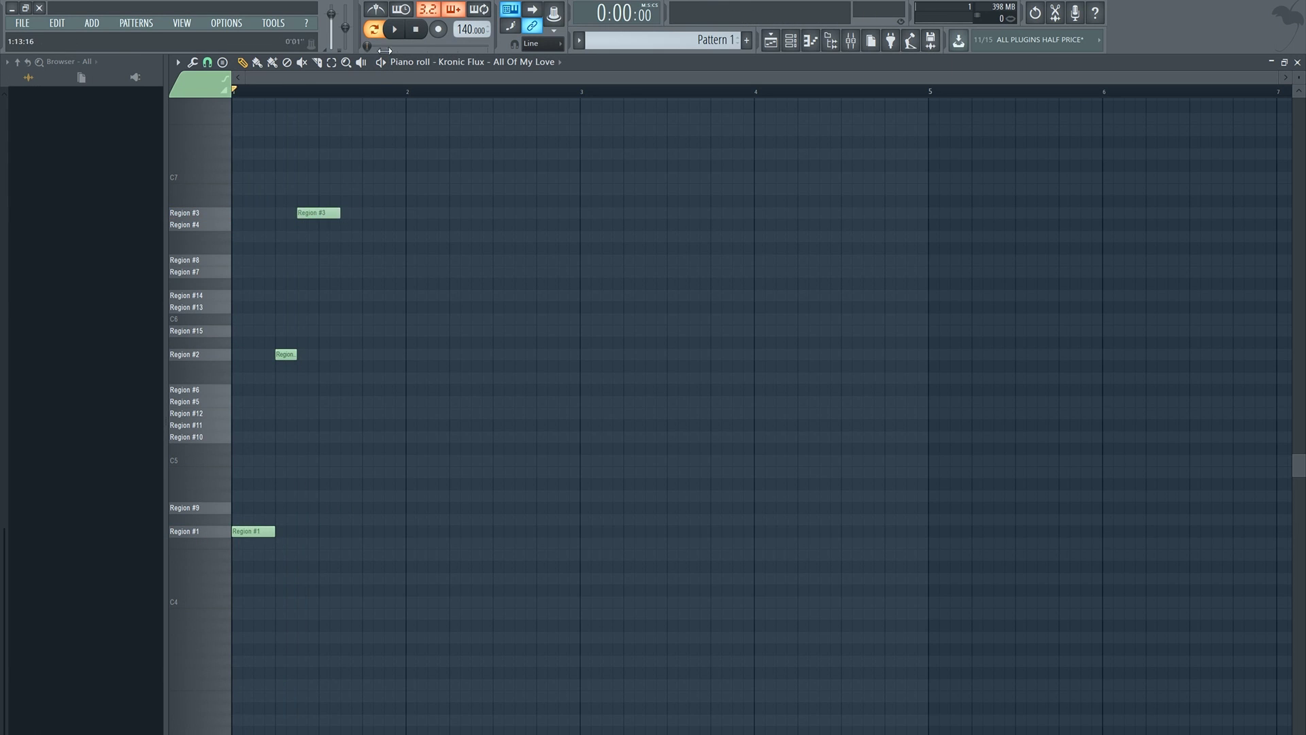
{"action": "left_click", "coordinate": [398, 32]}
{"action": "key", "text": "space"}
Add a half-beat Region #2 note directly after the Region #3 note and play the pattern from the start
{"action": "left_click", "coordinate": [343, 354]}
{"action": "left_click_drag", "start_coordinate": [382, 354], "coordinate": [362, 354]}
{"action": "left_click", "coordinate": [396, 30]}
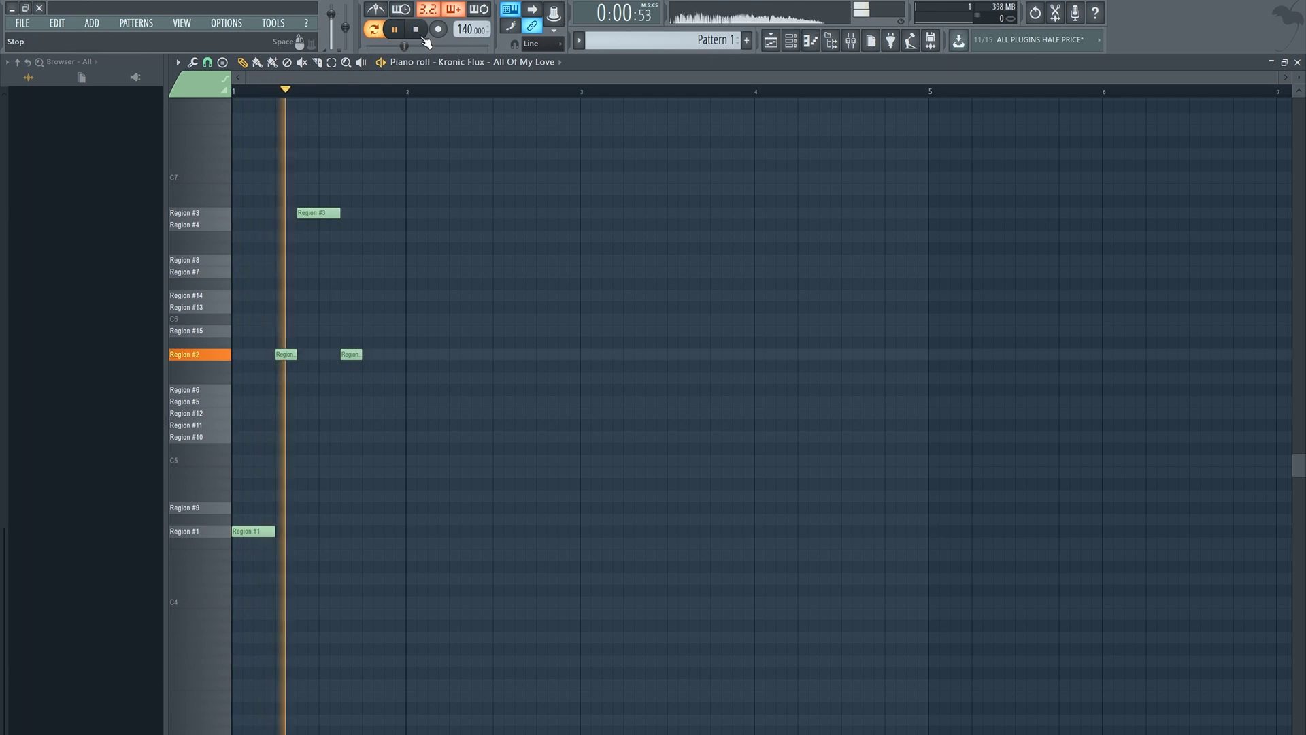
{"action": "left_click", "coordinate": [419, 35]}
{"action": "left_click", "coordinate": [395, 34]}
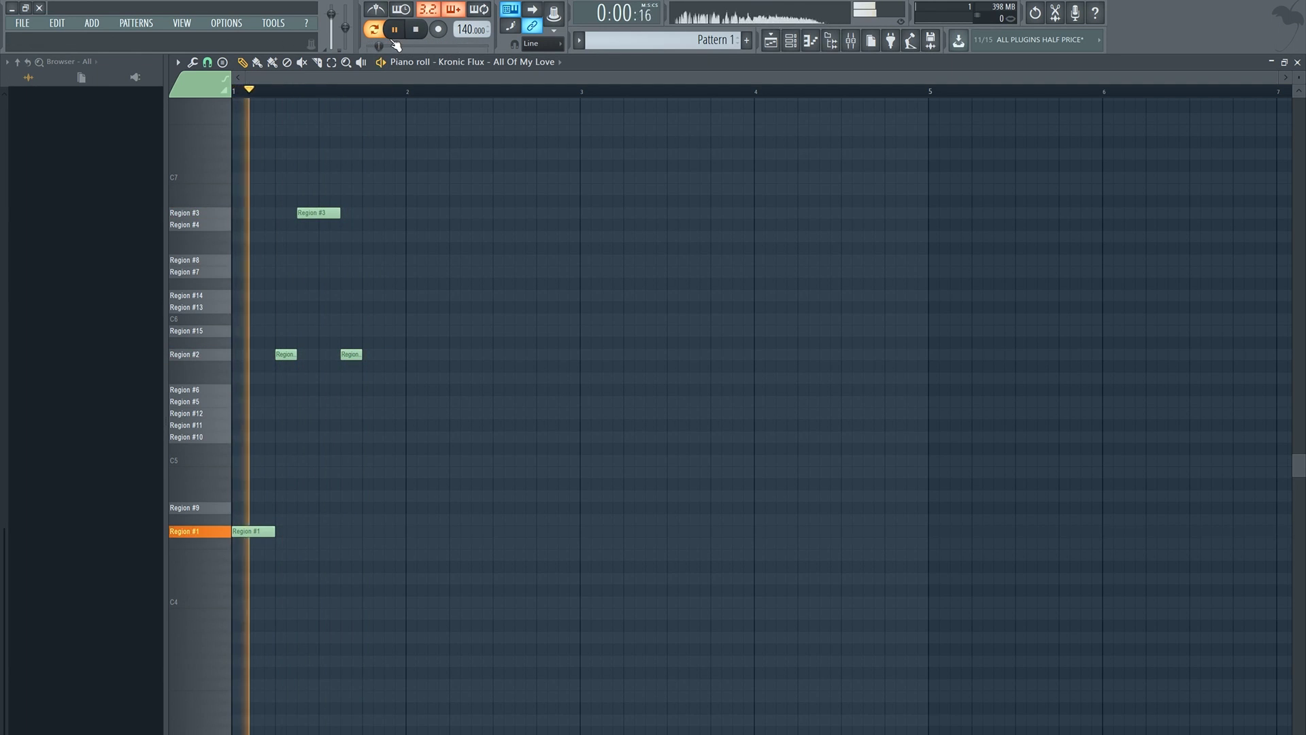
{"action": "left_click", "coordinate": [415, 34]}
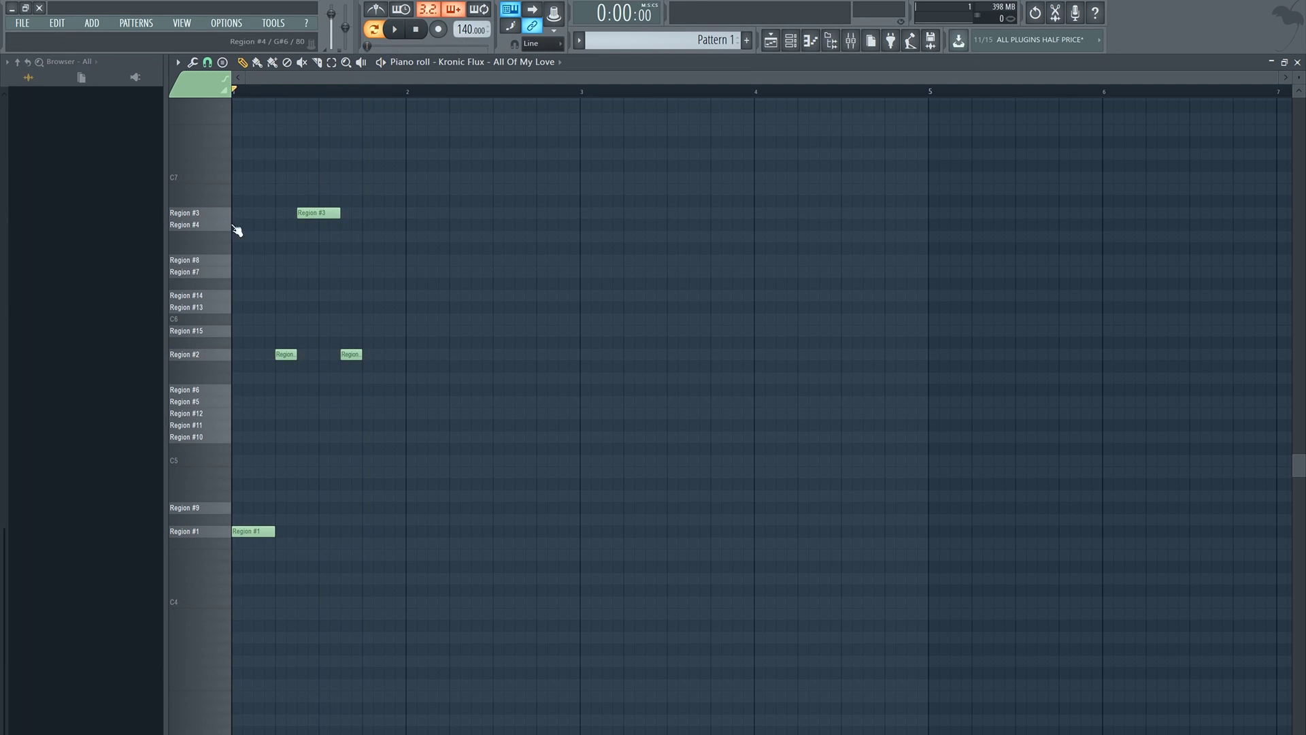
Audition other slices and complete bar 1 with a one-beat Region #3 note ending at bar 2
{"action": "left_click", "coordinate": [219, 333]}
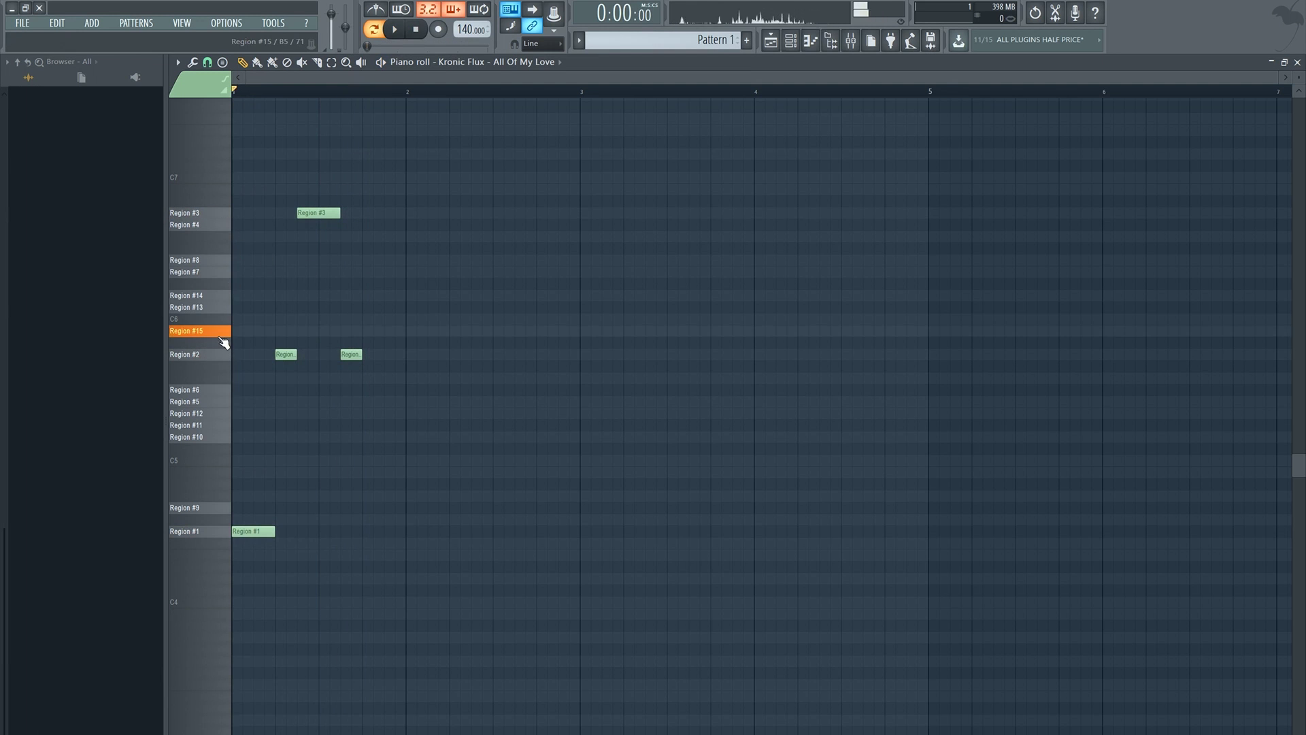
{"action": "left_click", "coordinate": [213, 394]}
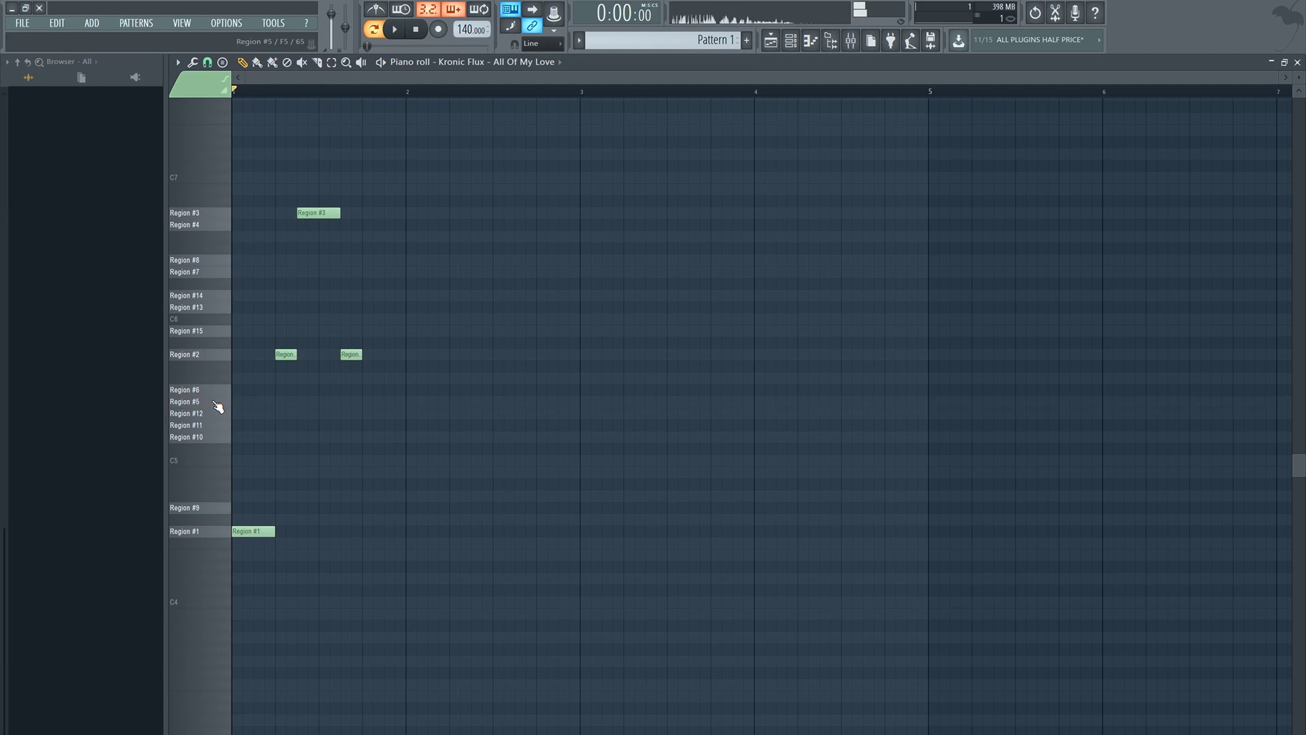
{"action": "left_click", "coordinate": [399, 32]}
{"action": "key", "text": "space"}
{"action": "left_click", "coordinate": [369, 213]}
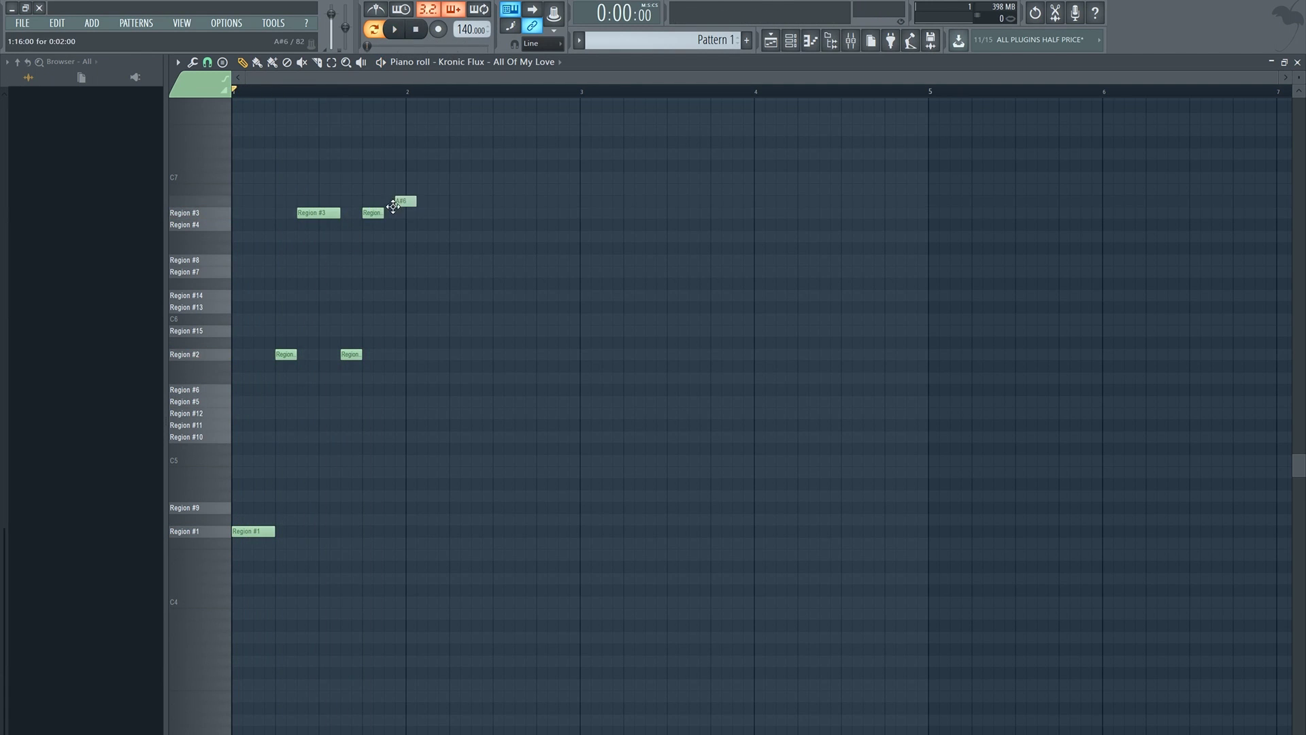
{"action": "left_click_drag", "start_coordinate": [379, 215], "coordinate": [402, 224]}
{"action": "left_click", "coordinate": [394, 29]}
Draw three consecutive one-beat notes from the start of bar 2: Region #5, Region #6 and Region #5
{"action": "left_click", "coordinate": [223, 401]}
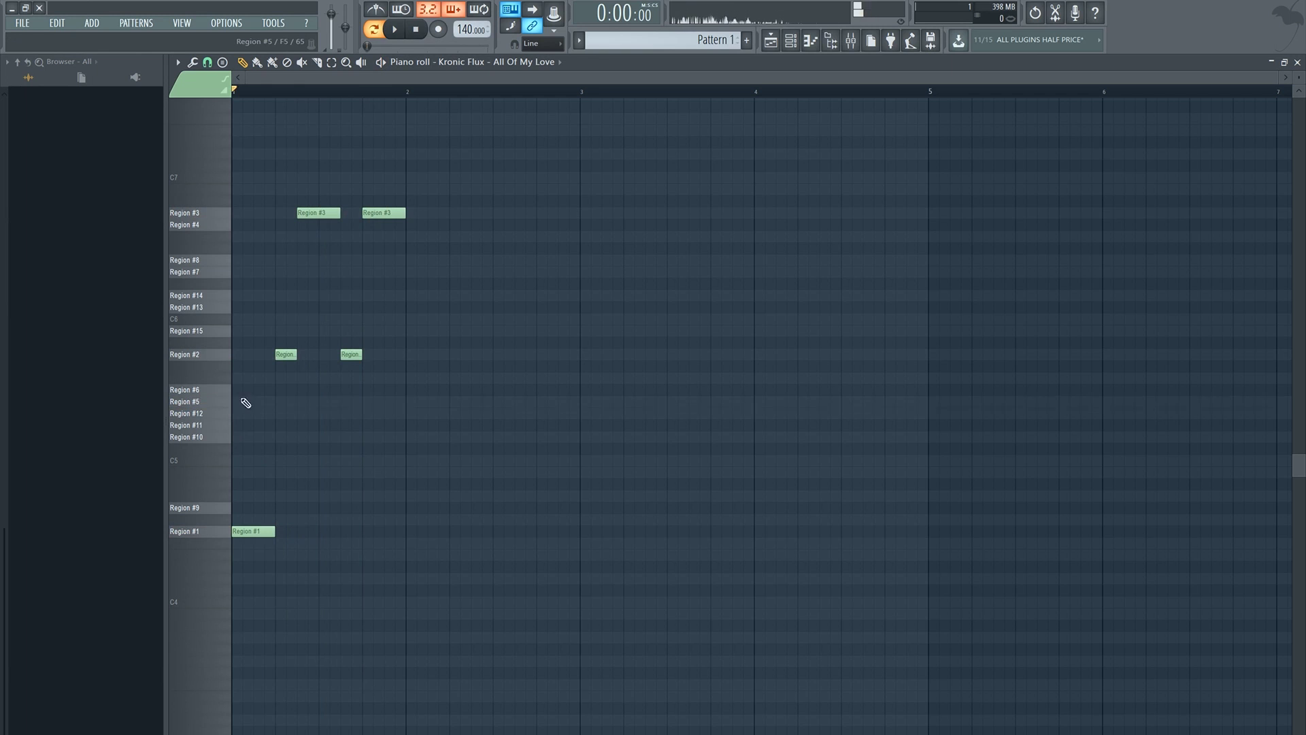
{"action": "left_click", "coordinate": [407, 404]}
{"action": "left_click", "coordinate": [226, 389]}
{"action": "left_click", "coordinate": [451, 391]}
{"action": "left_click", "coordinate": [501, 402]}
Complete bar 2 with two consecutive half-beat Region #6 notes
{"action": "left_click", "coordinate": [221, 393]}
{"action": "left_click", "coordinate": [210, 273]}
{"action": "left_click", "coordinate": [223, 393]}
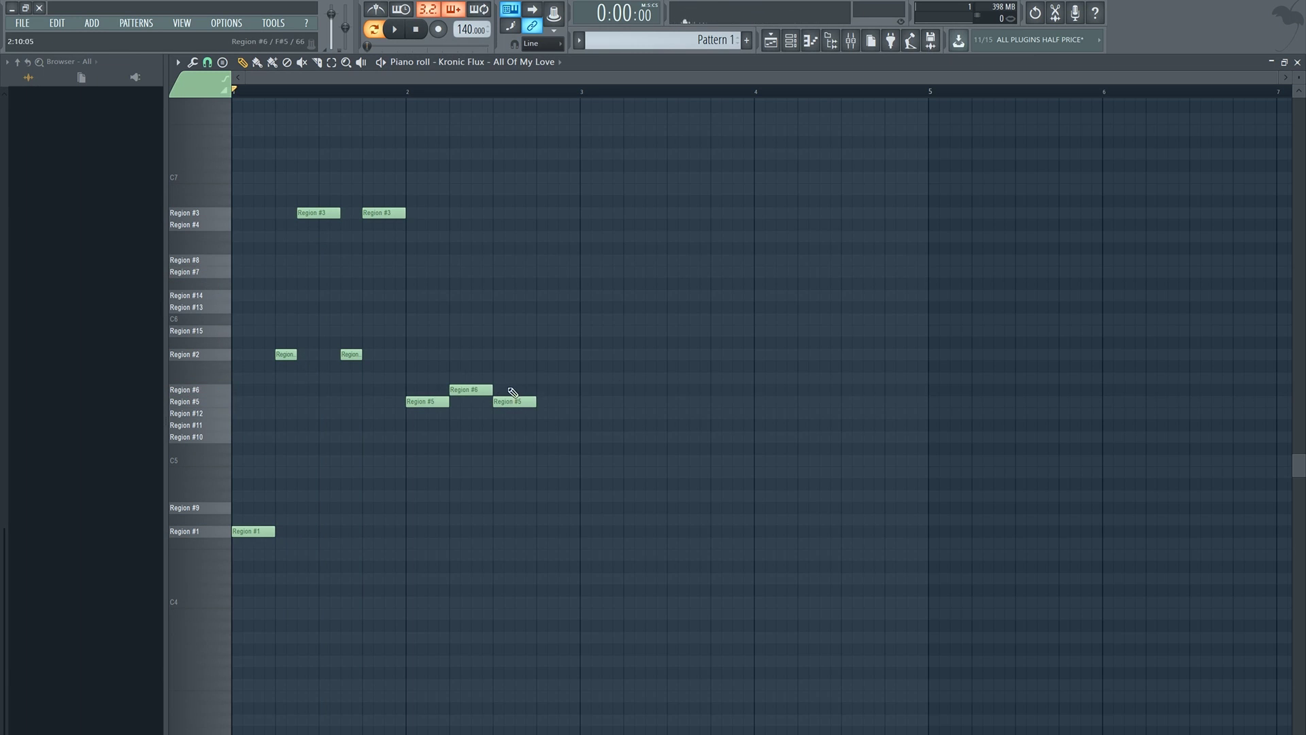
{"action": "left_click", "coordinate": [549, 389]}
{"action": "left_click", "coordinate": [569, 392]}
Start bar 3 with a one-beat Region #7 note followed by a one-beat Region #8 note
{"action": "left_click", "coordinate": [215, 273]}
{"action": "left_click", "coordinate": [591, 272]}
{"action": "left_click_drag", "start_coordinate": [600, 272], "coordinate": [611, 272]}
{"action": "left_click", "coordinate": [210, 264]}
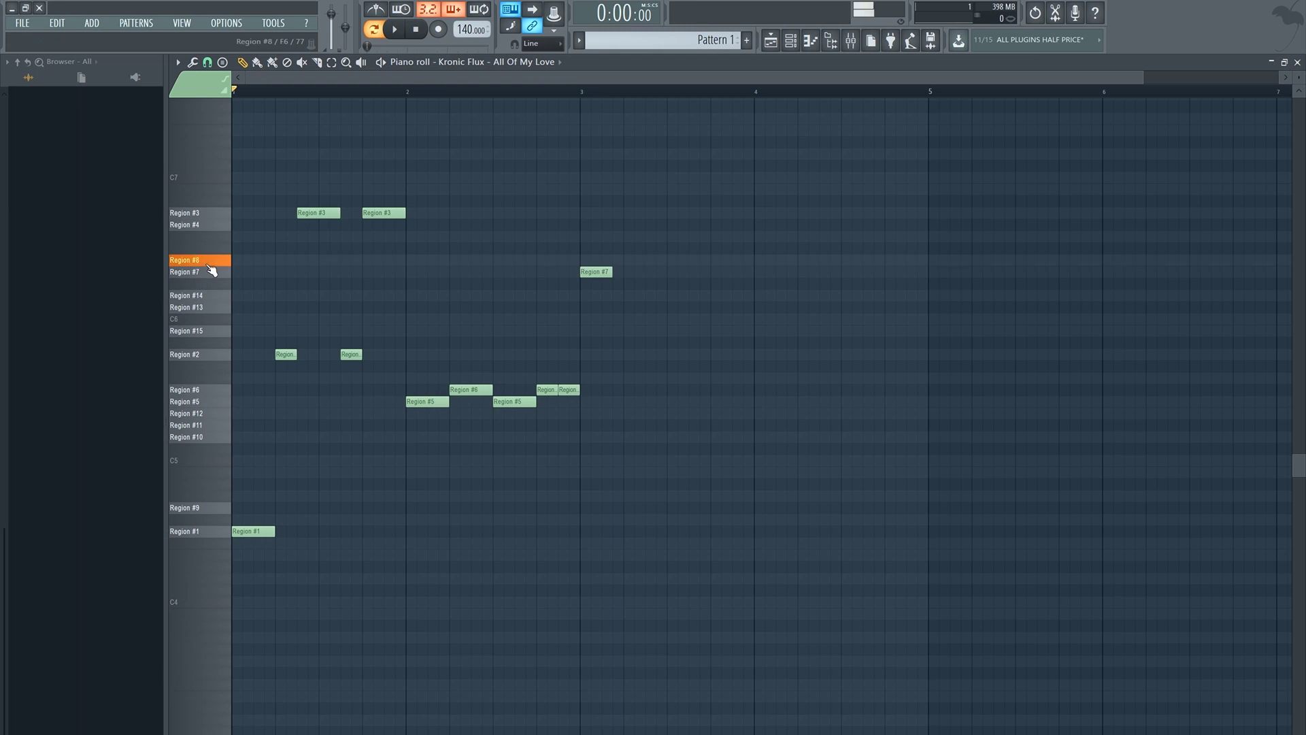
{"action": "left_click", "coordinate": [628, 261]}
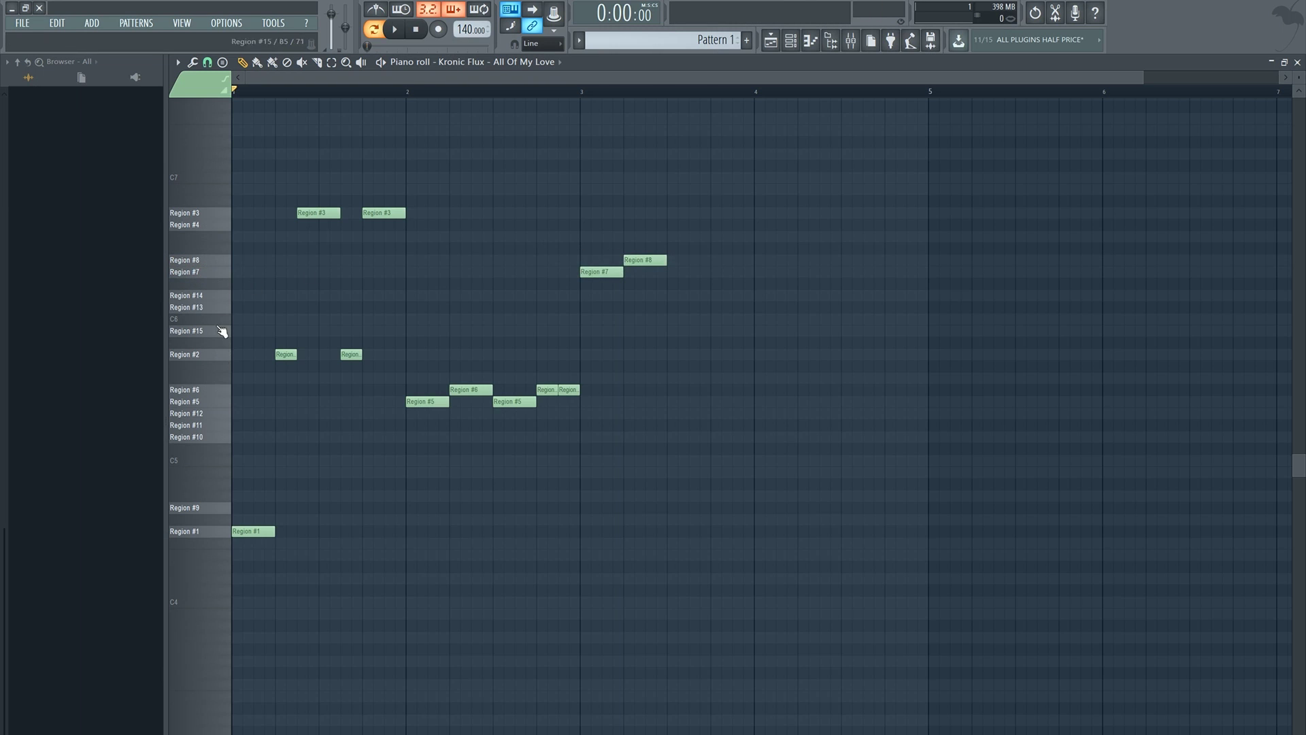
Shorten the Region #8 note to a half beat, add a one-beat Region #9 note directly after it, and play from bar 2
{"action": "left_click", "coordinate": [219, 507]}
{"action": "left_click_drag", "start_coordinate": [649, 268], "coordinate": [634, 337]}
{"action": "left_click", "coordinate": [644, 506]}
{"action": "left_click_drag", "start_coordinate": [665, 507], "coordinate": [700, 510]}
{"action": "left_click", "coordinate": [407, 92]}
{"action": "left_click", "coordinate": [394, 29]}
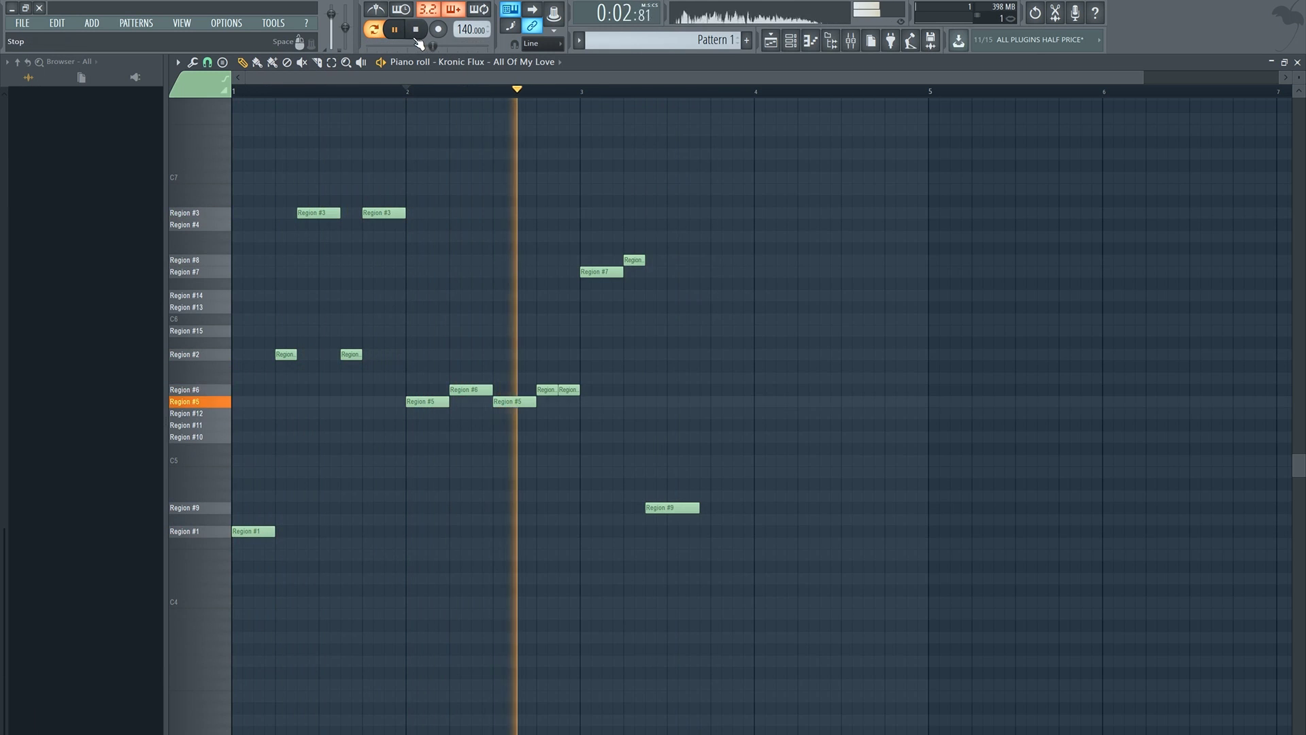
{"action": "left_click", "coordinate": [416, 34]}
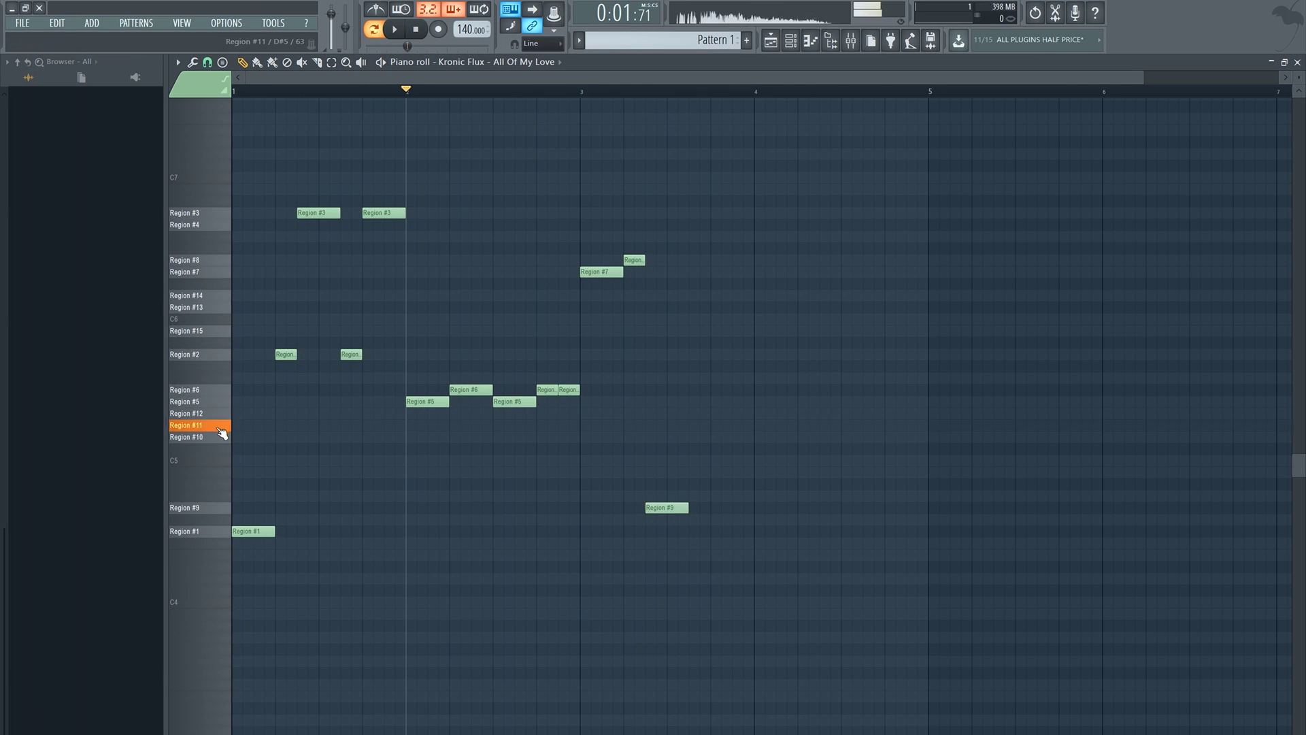
Move the half-beat Region #8 note in bar 3 to the Region #10 key and play from bar 3
{"action": "left_click", "coordinate": [581, 90]}
{"action": "left_click_drag", "start_coordinate": [634, 259], "coordinate": [635, 438]}
{"action": "left_click", "coordinate": [394, 30]}
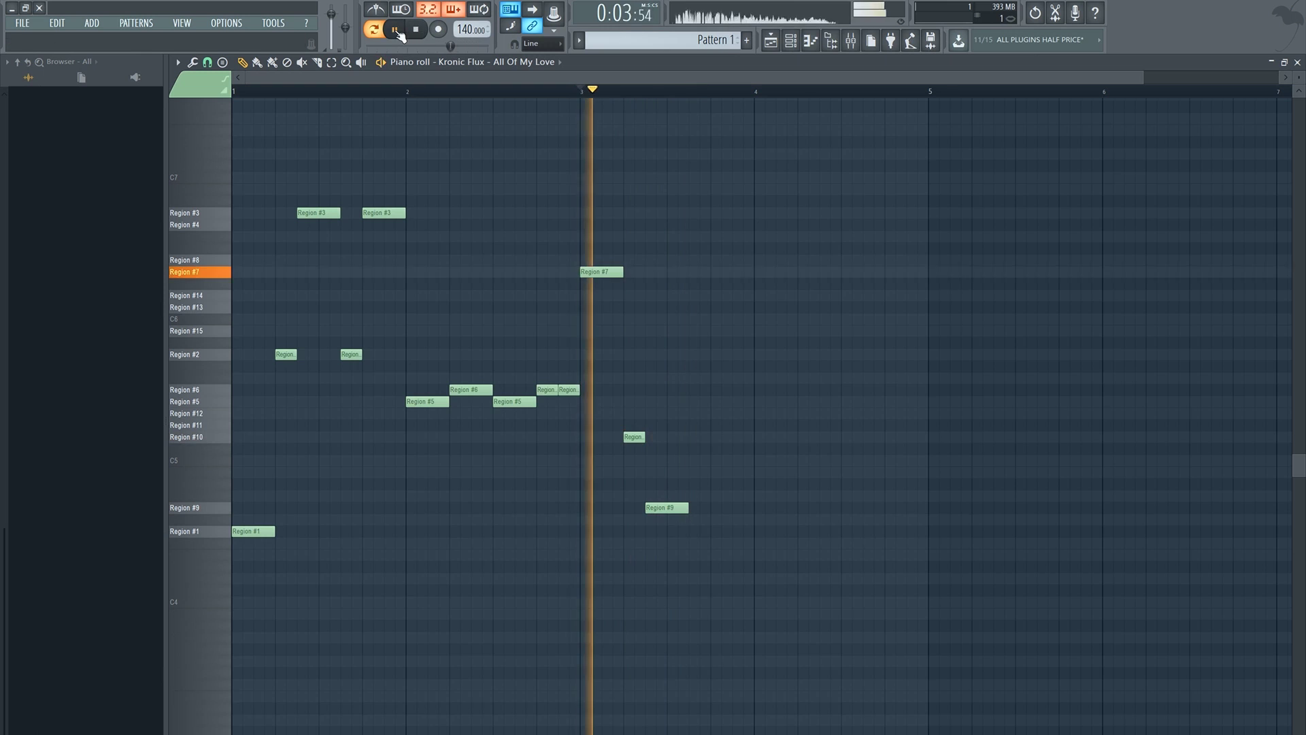
{"action": "left_click", "coordinate": [416, 29]}
Complete bar 3 with consecutive half-beat notes on Region #10, Region #9 and Region #10
{"action": "left_click", "coordinate": [691, 439]}
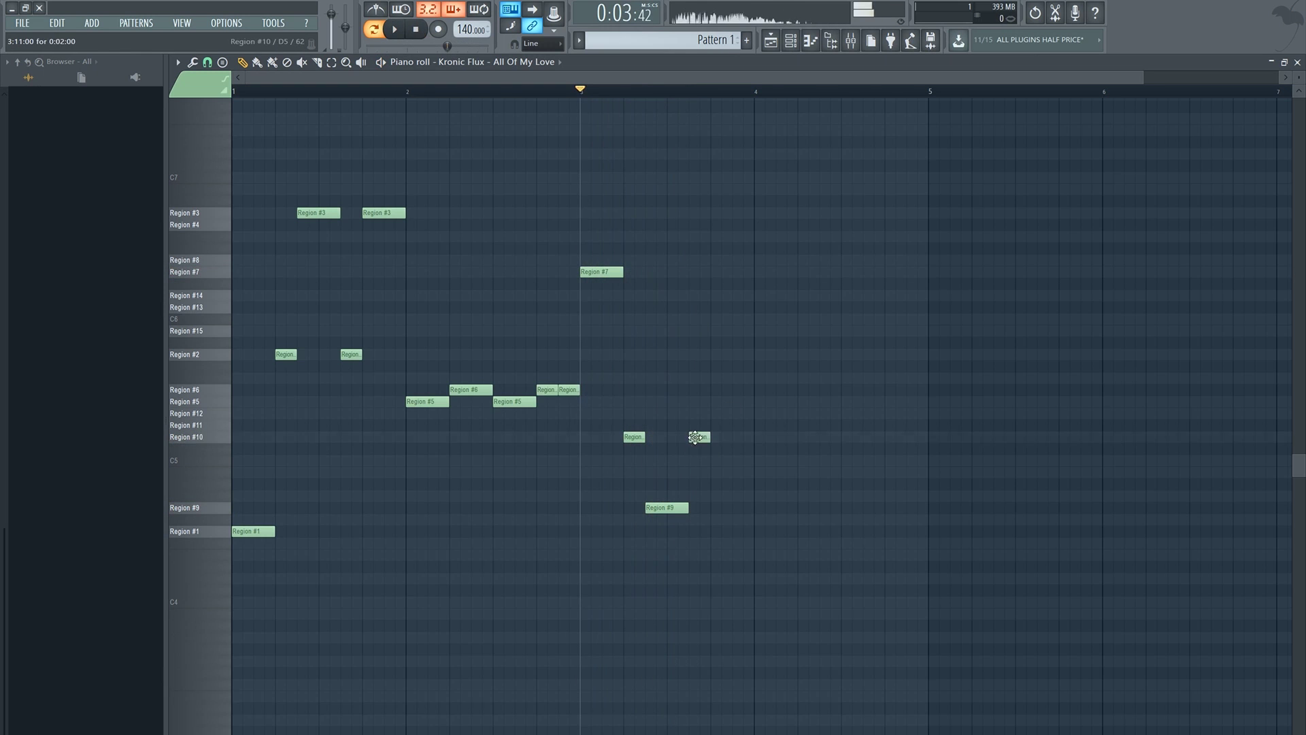
{"action": "left_click", "coordinate": [716, 509]}
{"action": "left_click", "coordinate": [738, 436]}
Audition Region #11 and Region #12, and start bar 4 with a one-beat Region #11 note followed by a half-beat Region #12 note
{"action": "left_click", "coordinate": [217, 426]}
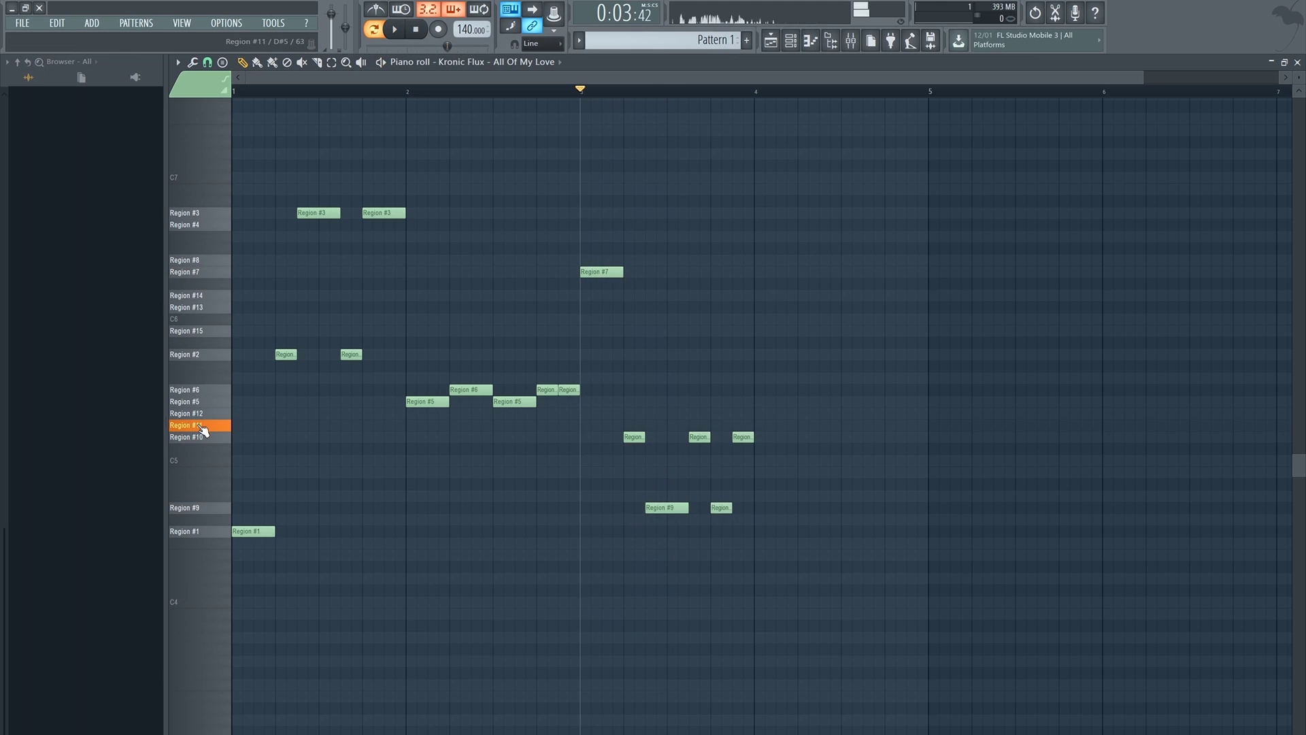
{"action": "left_click", "coordinate": [229, 425]}
{"action": "left_click", "coordinate": [225, 415]}
{"action": "left_click", "coordinate": [225, 426]}
{"action": "left_click", "coordinate": [225, 415]}
{"action": "left_click", "coordinate": [227, 426]}
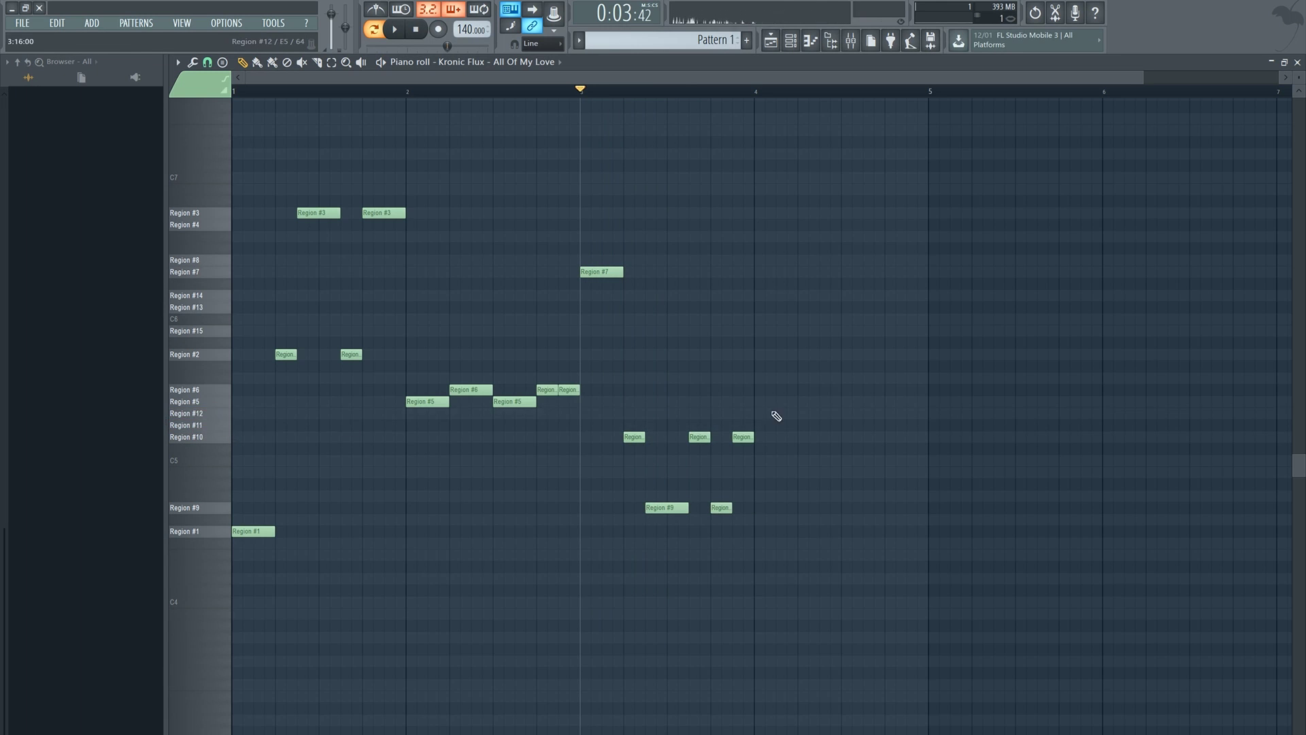
{"action": "left_click", "coordinate": [763, 426]}
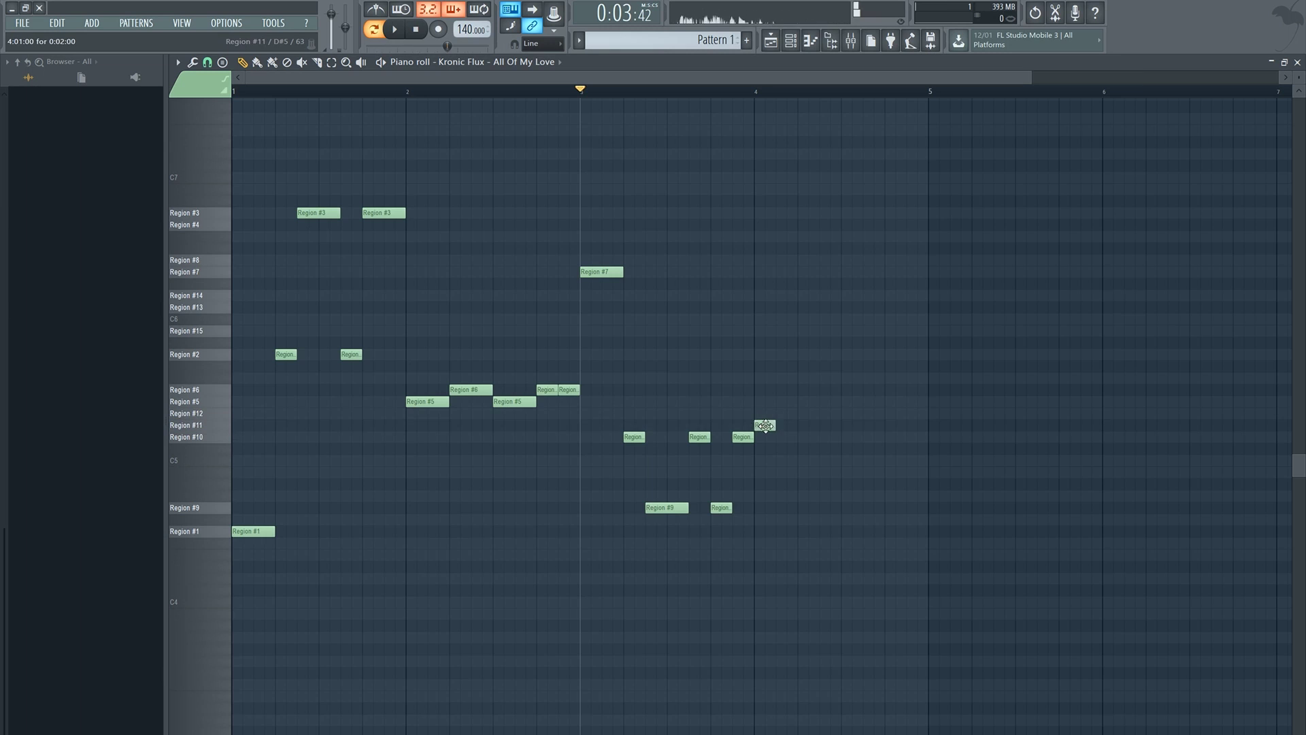
{"action": "left_click", "coordinate": [805, 413]}
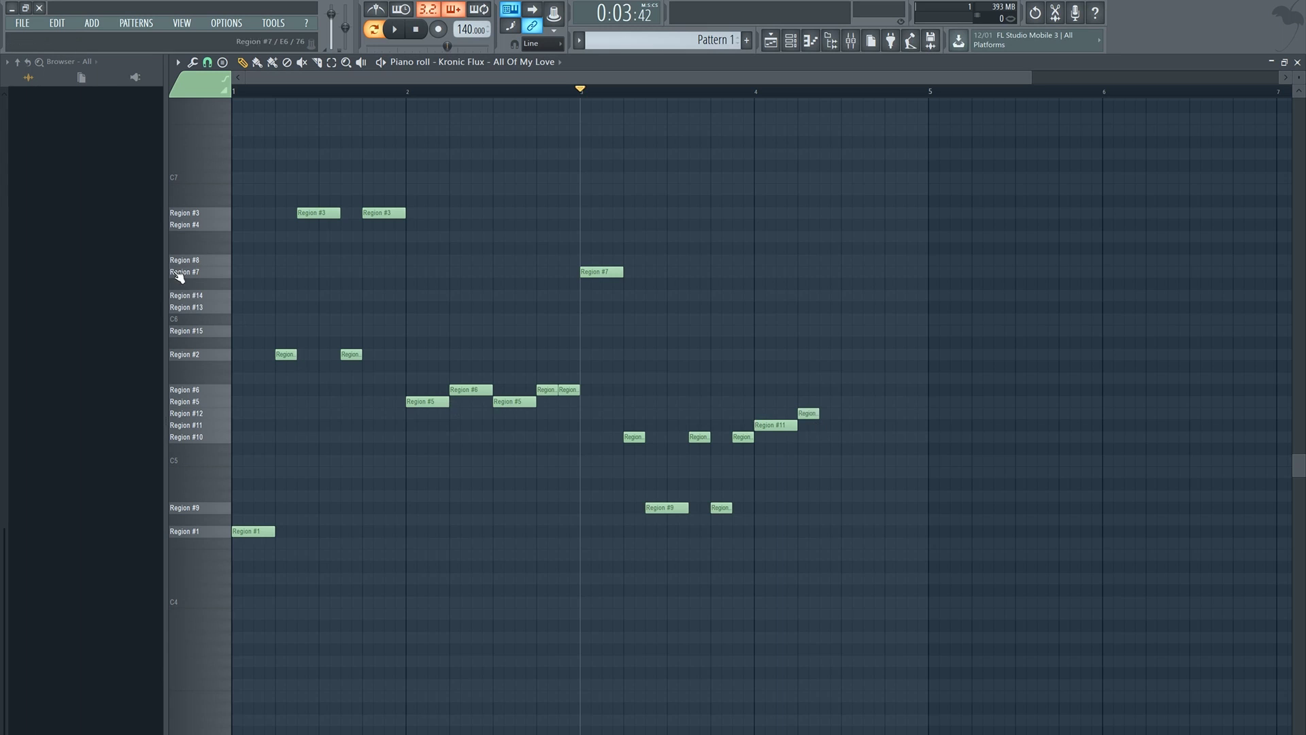
Add a one-beat Region #13 note directly after the Region #12 note and play from bar 4
{"action": "left_click", "coordinate": [213, 315]}
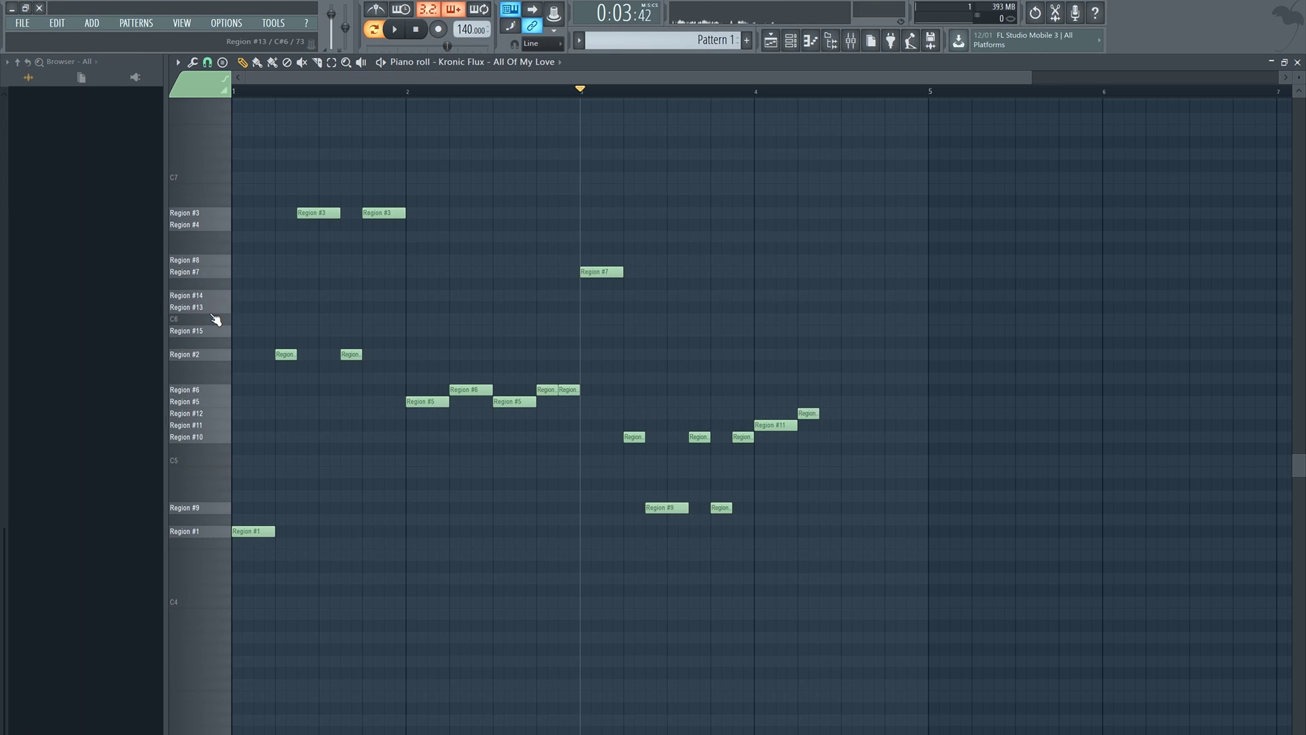
{"action": "left_click", "coordinate": [825, 307]}
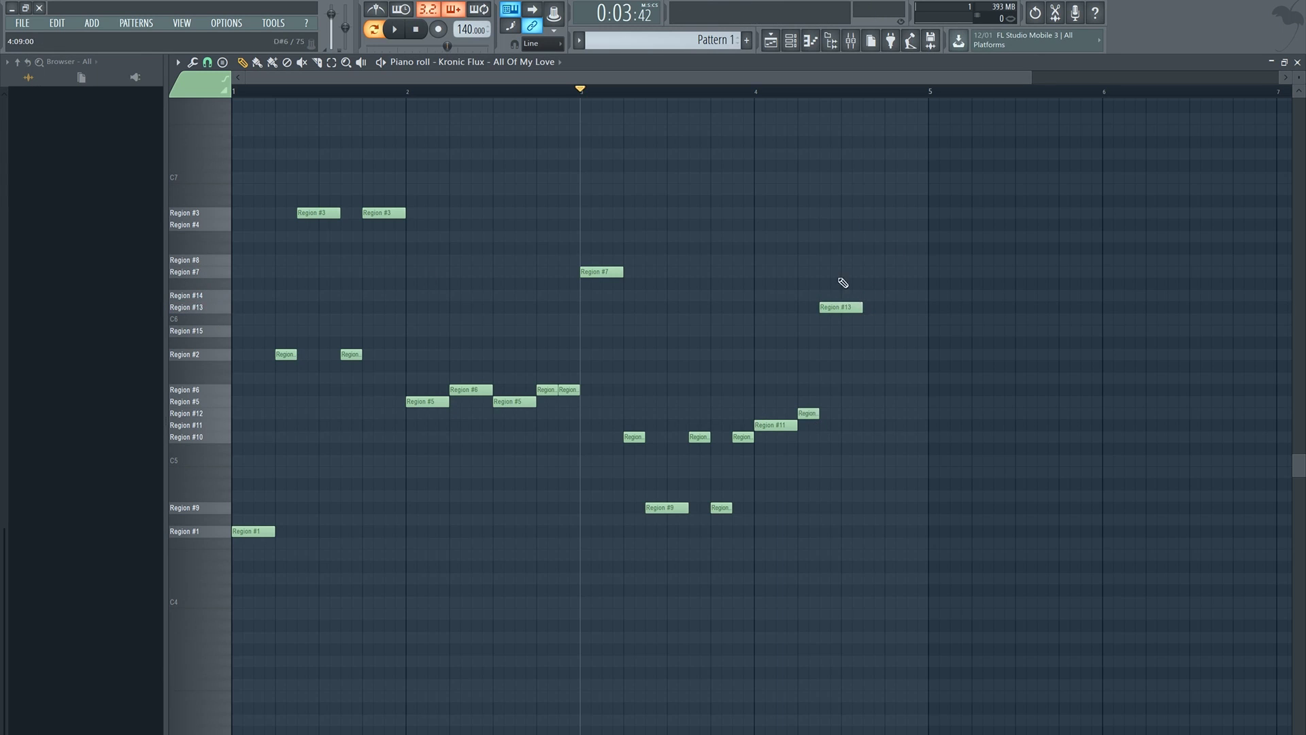
{"action": "left_click", "coordinate": [763, 91]}
{"action": "key", "text": "space"}
{"action": "key", "text": "space"}
Add a half-beat Region #14 note directly after the Region #13 note and play from bar 4
{"action": "left_click", "coordinate": [225, 296]}
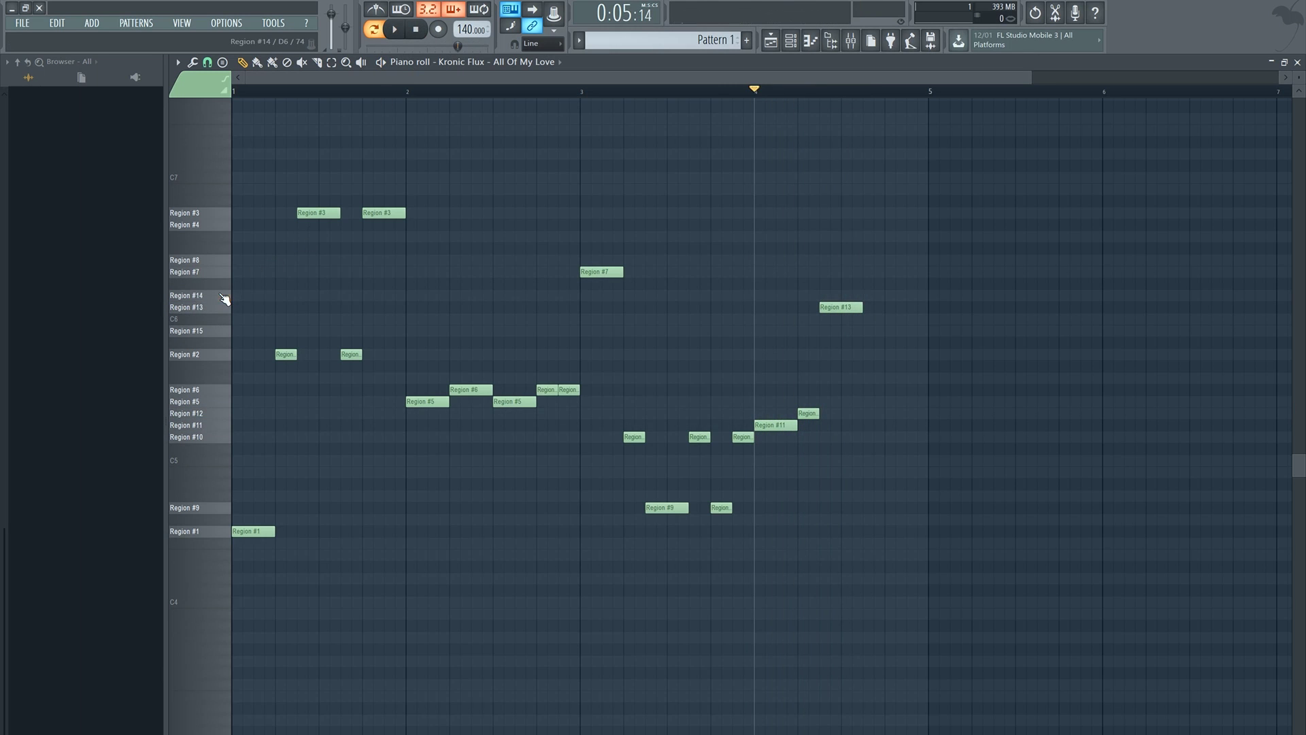
{"action": "left_click", "coordinate": [875, 295]}
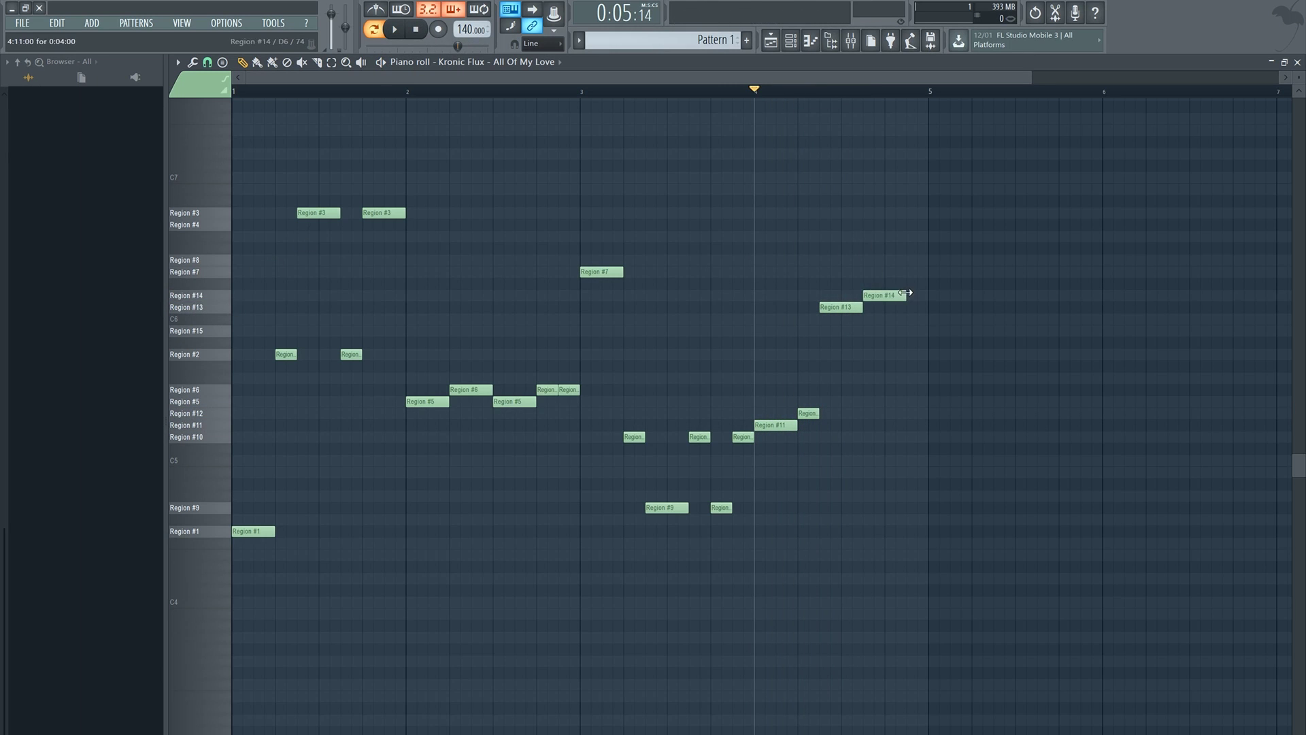
{"action": "left_click", "coordinate": [394, 29]}
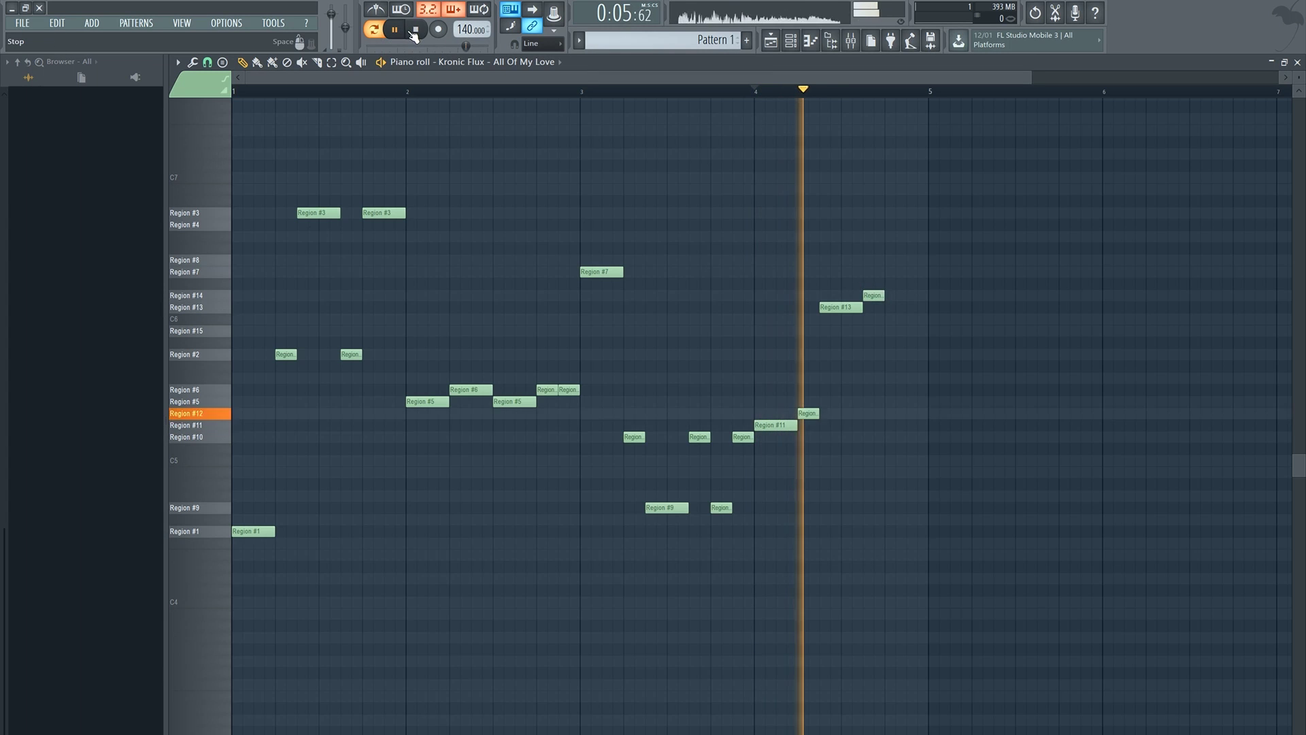
{"action": "left_click", "coordinate": [415, 31]}
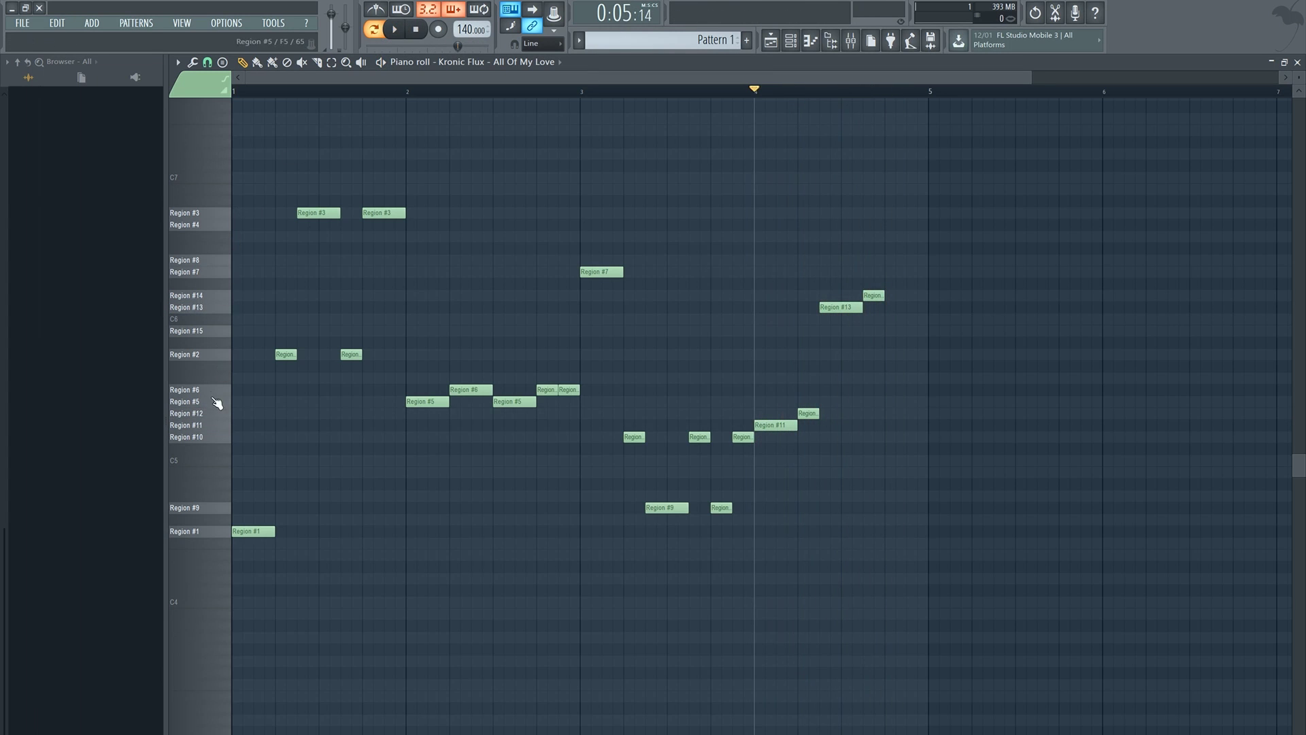
Complete bar 4 with a one-beat Region #15 note after the Region #14 note and play from bar 4
{"action": "left_click", "coordinate": [215, 335]}
{"action": "left_click", "coordinate": [897, 331]}
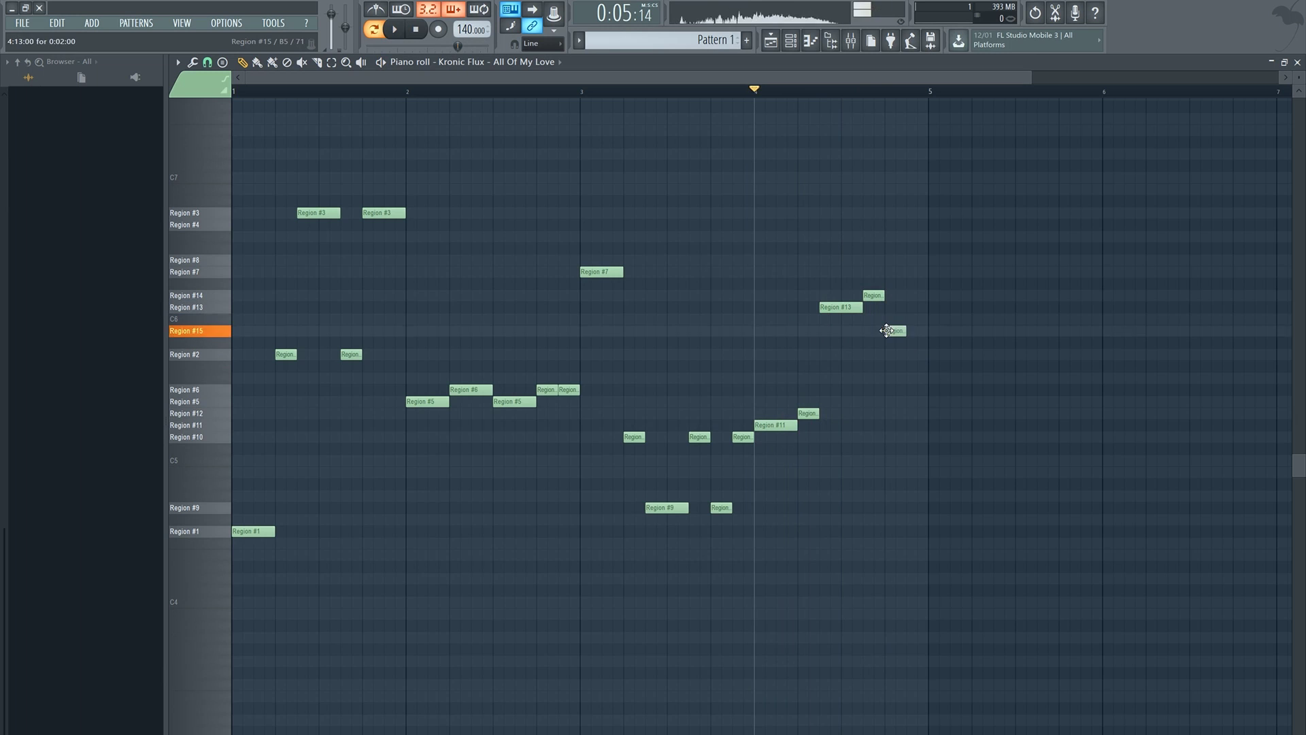
{"action": "left_click_drag", "start_coordinate": [905, 331], "coordinate": [926, 339]}
{"action": "left_click", "coordinate": [394, 30]}
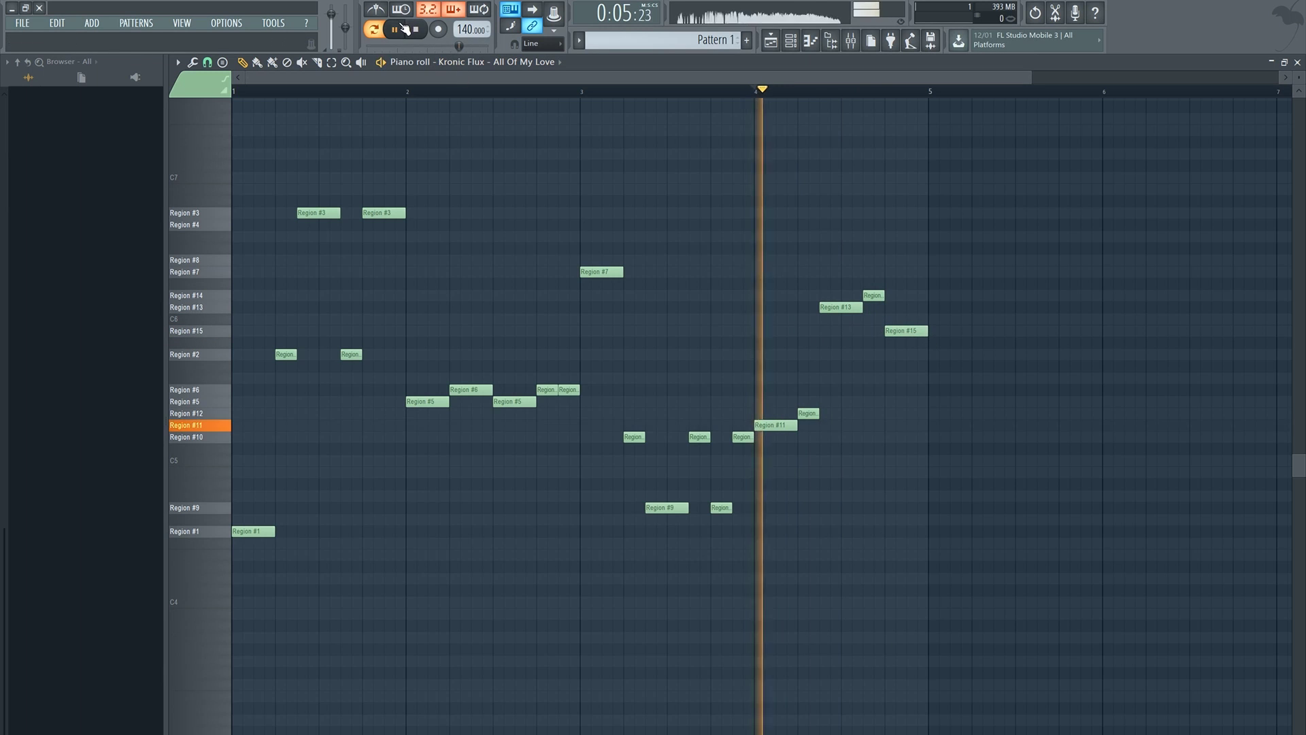
{"action": "left_click", "coordinate": [415, 30]}
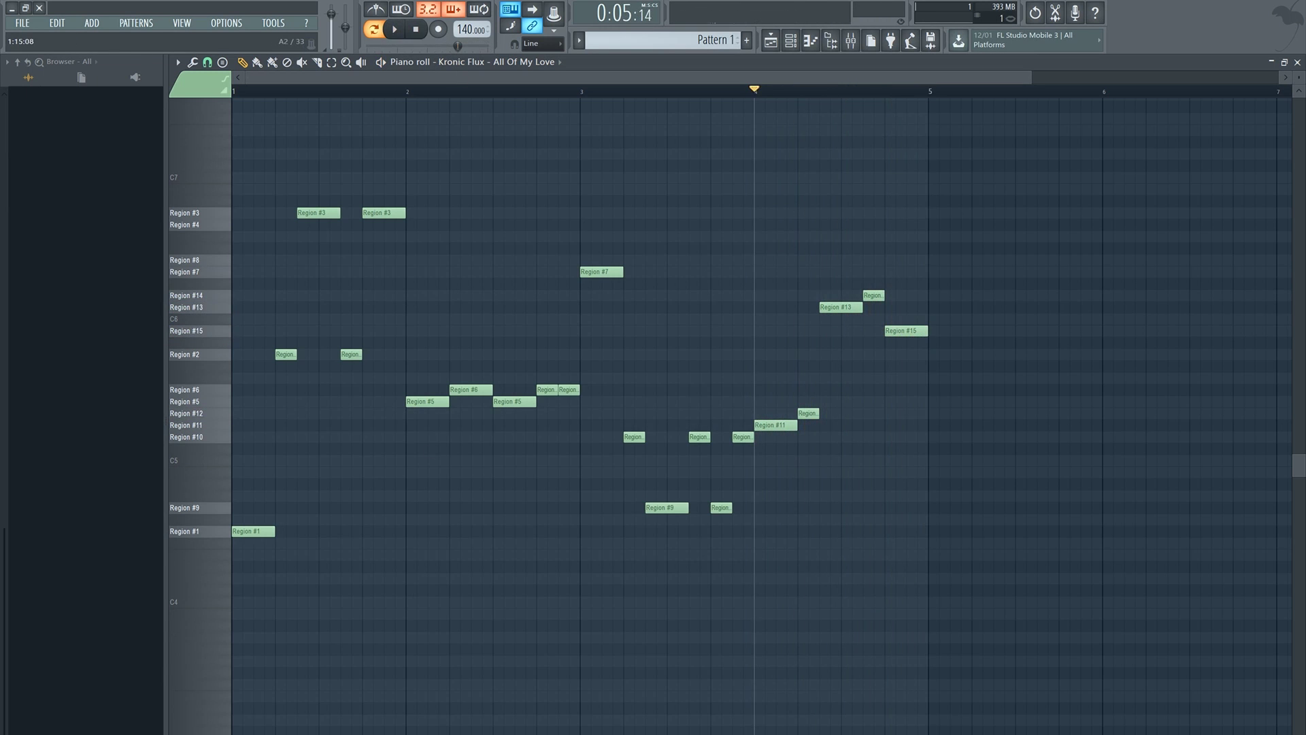
{"action": "left_click", "coordinate": [420, 734]}
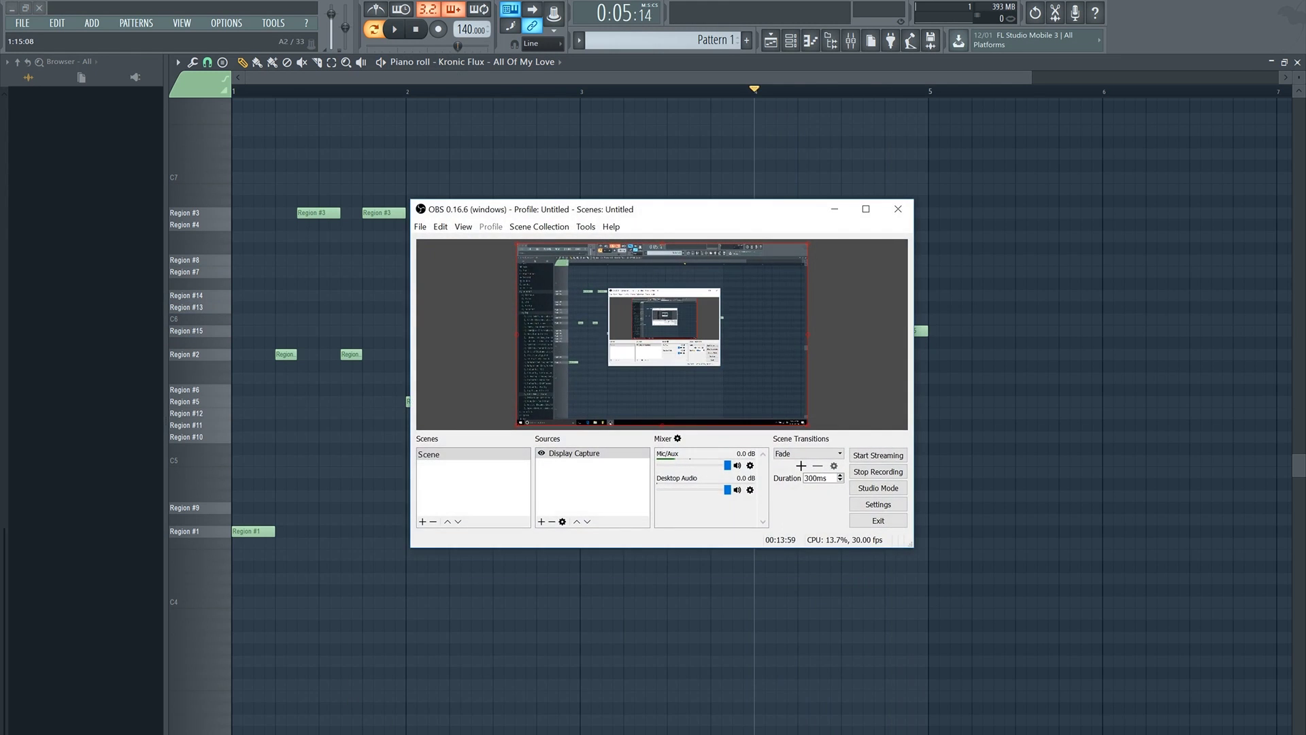
{"action": "left_click", "coordinate": [420, 734]}
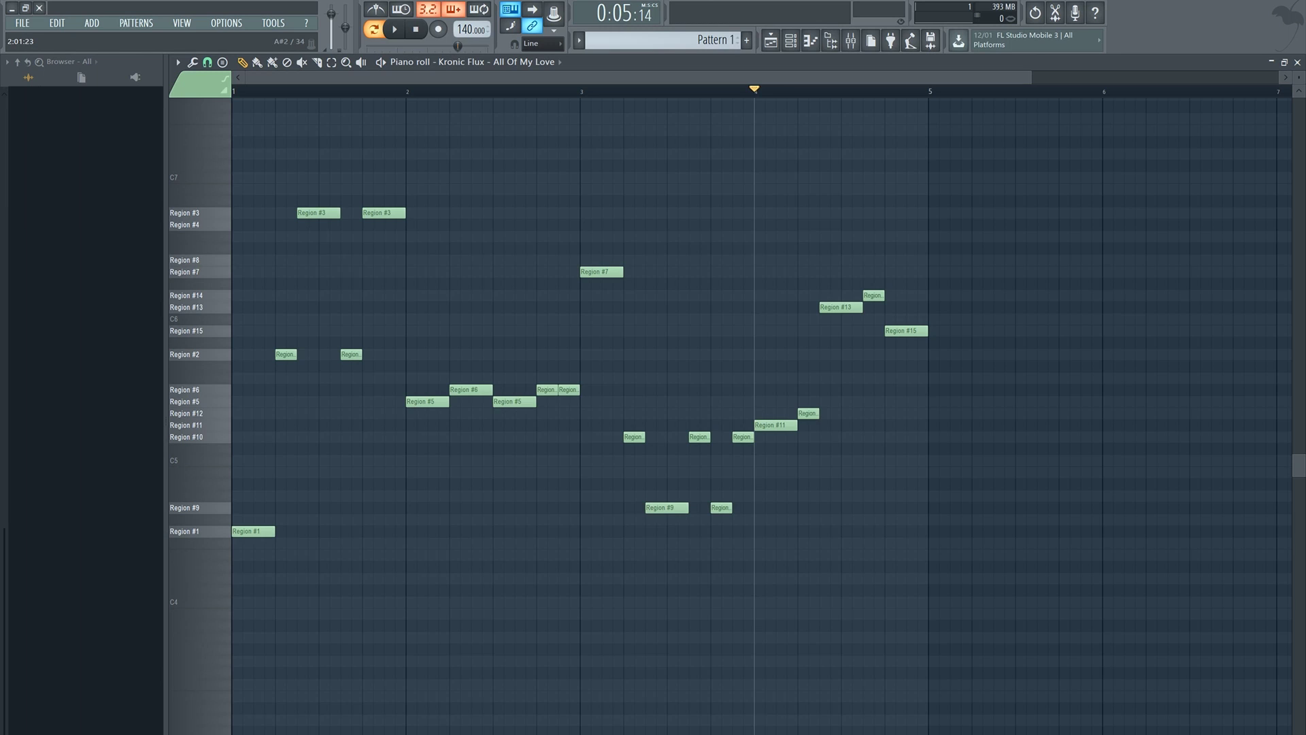
Play the four-bar pattern from the start, making a random note selection and clearing it before and after playback
{"action": "key", "text": "shift+r"}
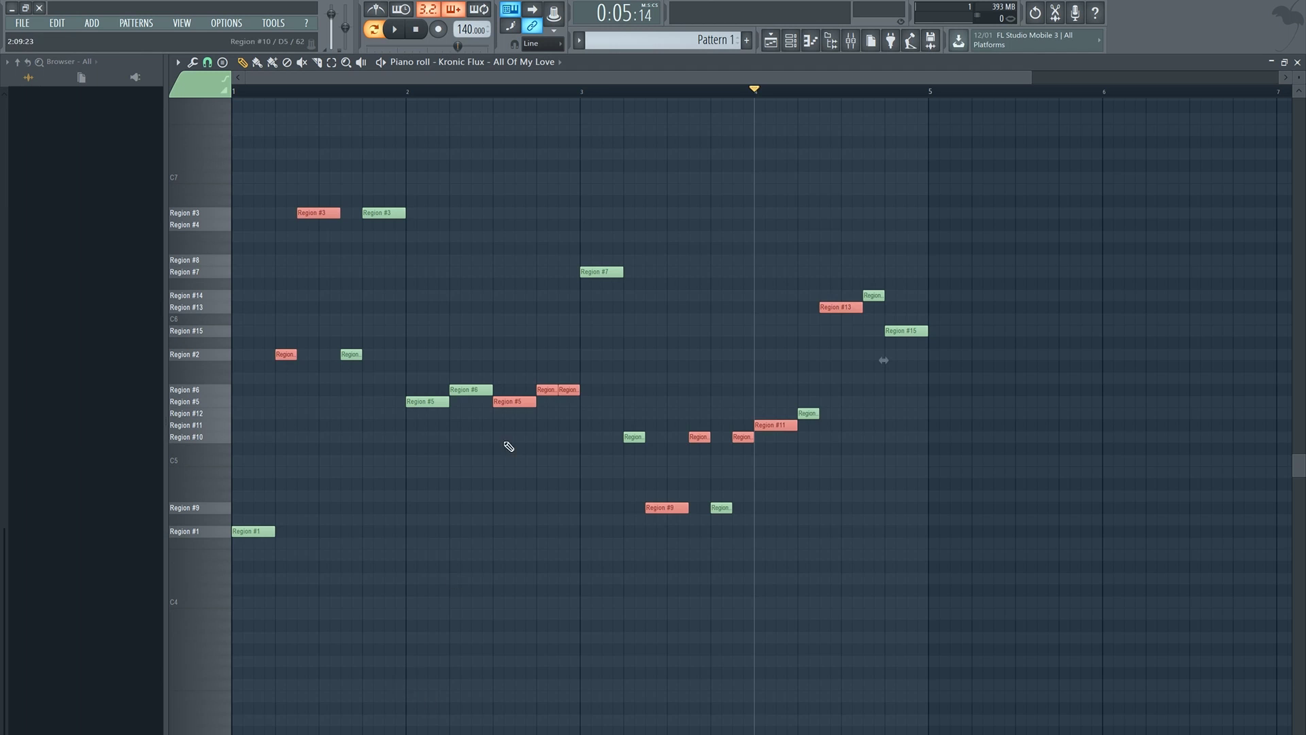
{"action": "key", "text": "ctrl+d"}
{"action": "left_click", "coordinate": [415, 29]}
{"action": "left_click", "coordinate": [402, 28]}
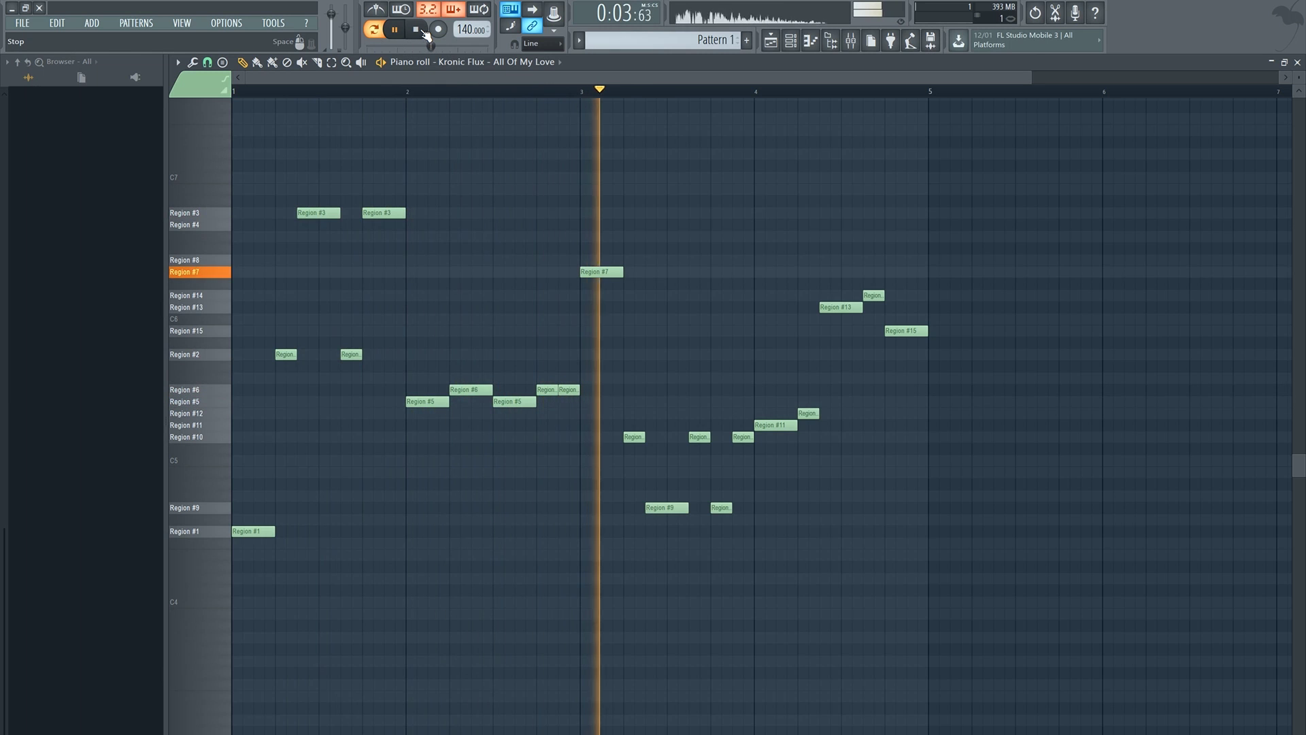
{"action": "left_click", "coordinate": [421, 32]}
{"action": "key", "text": "shift+r"}
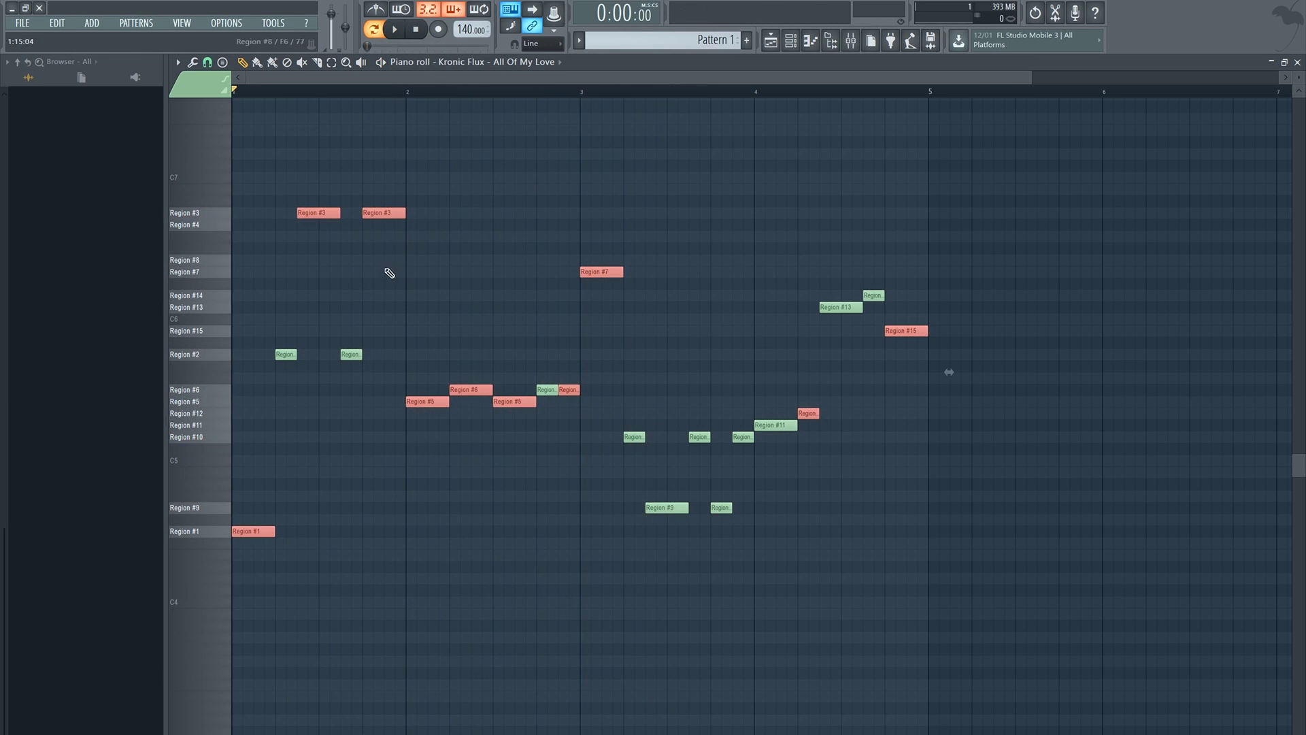
{"action": "key", "text": "ctrl+d"}
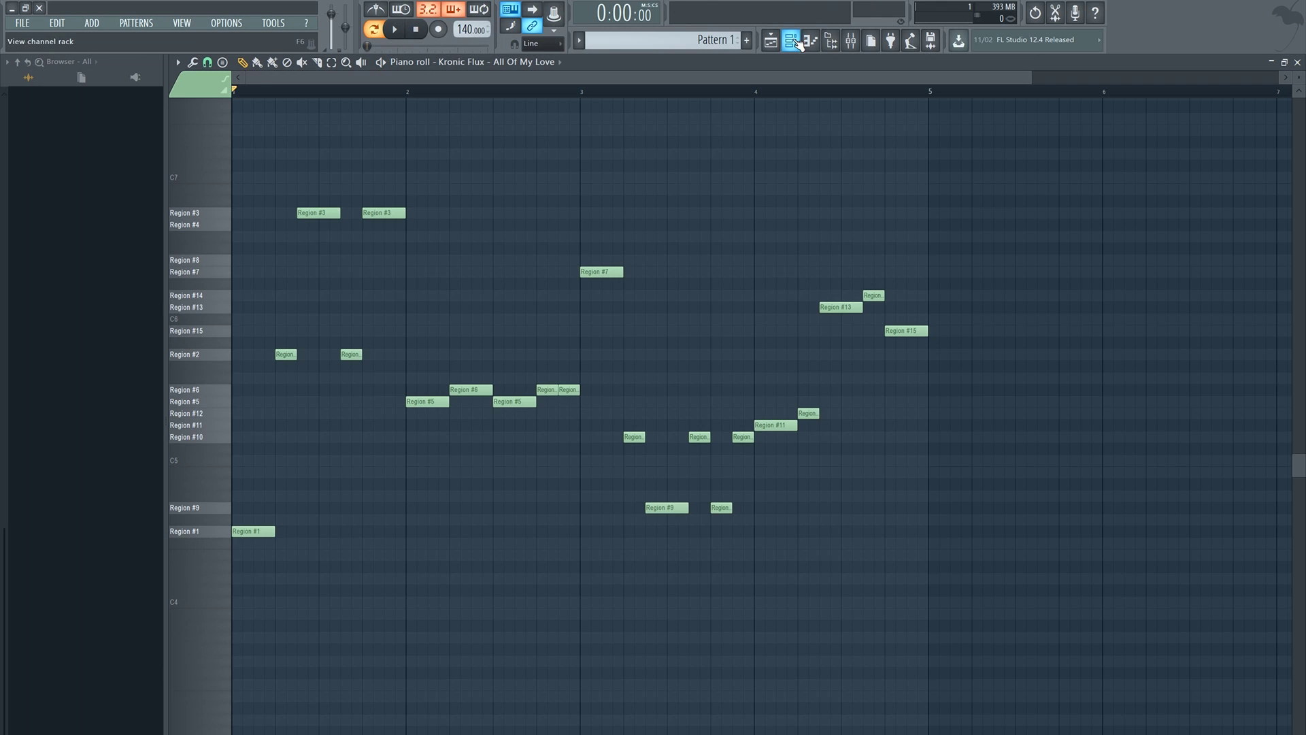
Declick the ins and outs of all regions of the Kronic Flux sample in Slicex and close the plugin window
{"action": "left_click", "coordinate": [791, 39]}
{"action": "left_click", "coordinate": [299, 204]}
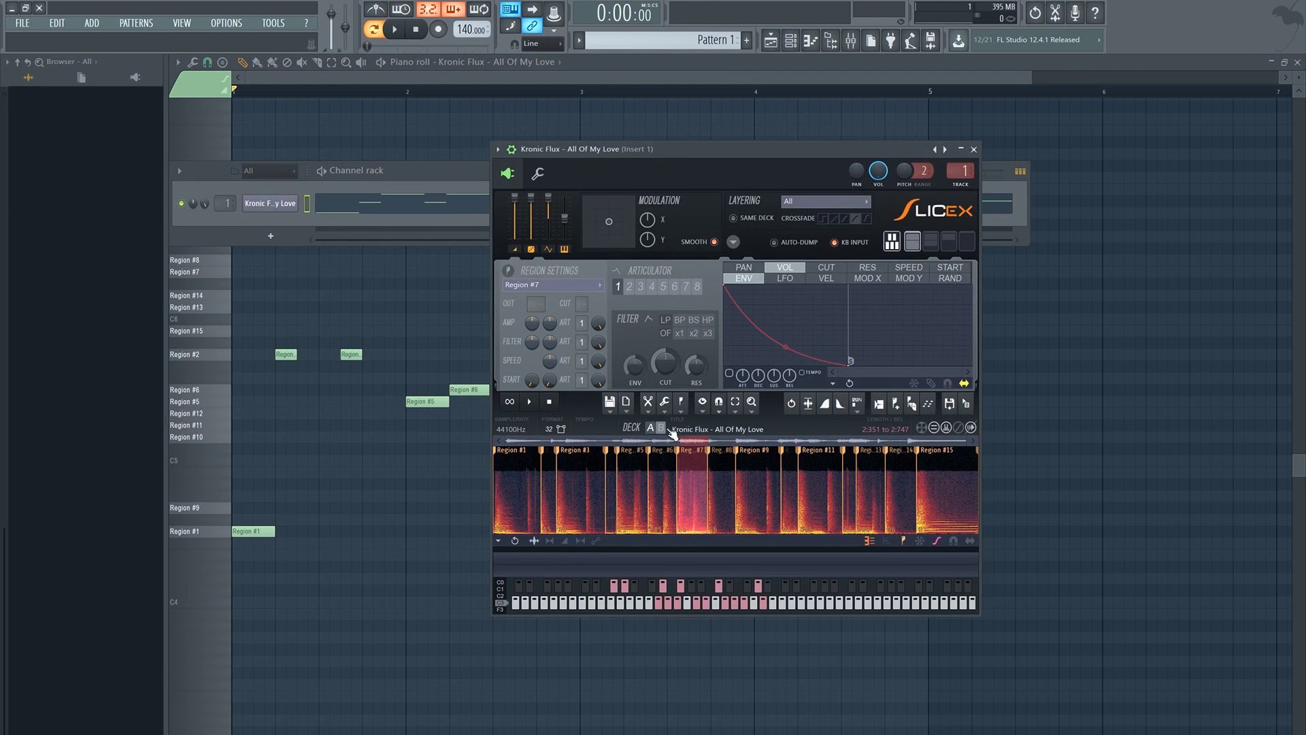
{"action": "left_click", "coordinate": [666, 403]}
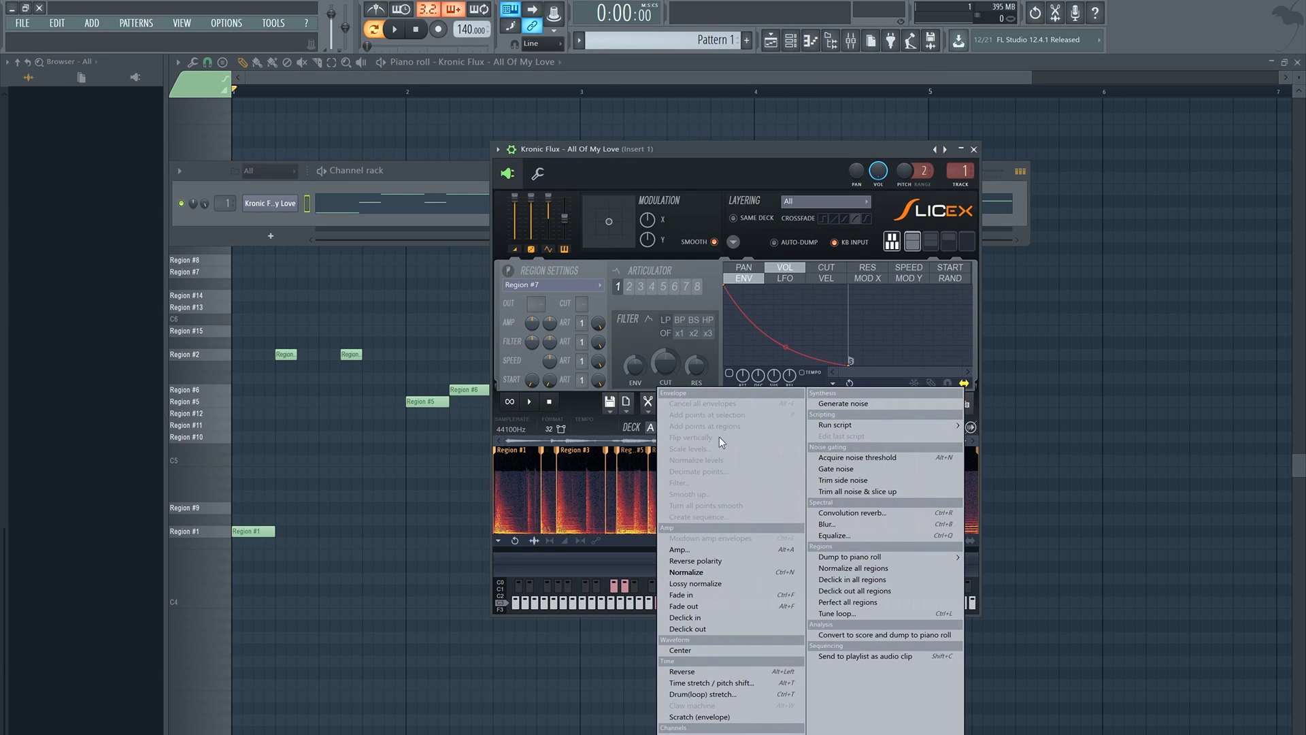
{"action": "left_click", "coordinate": [630, 418]}
{"action": "left_click", "coordinate": [663, 408]}
{"action": "left_click", "coordinate": [842, 580]}
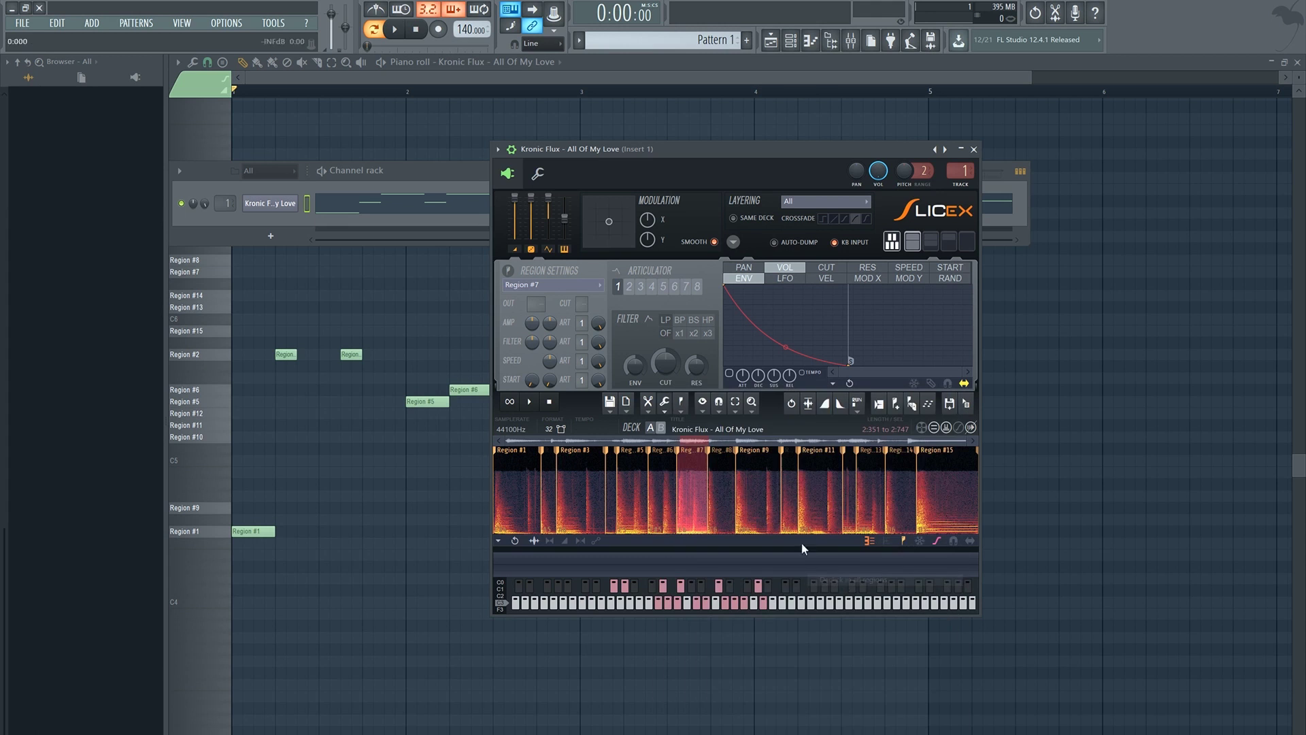
{"action": "left_click", "coordinate": [667, 408]}
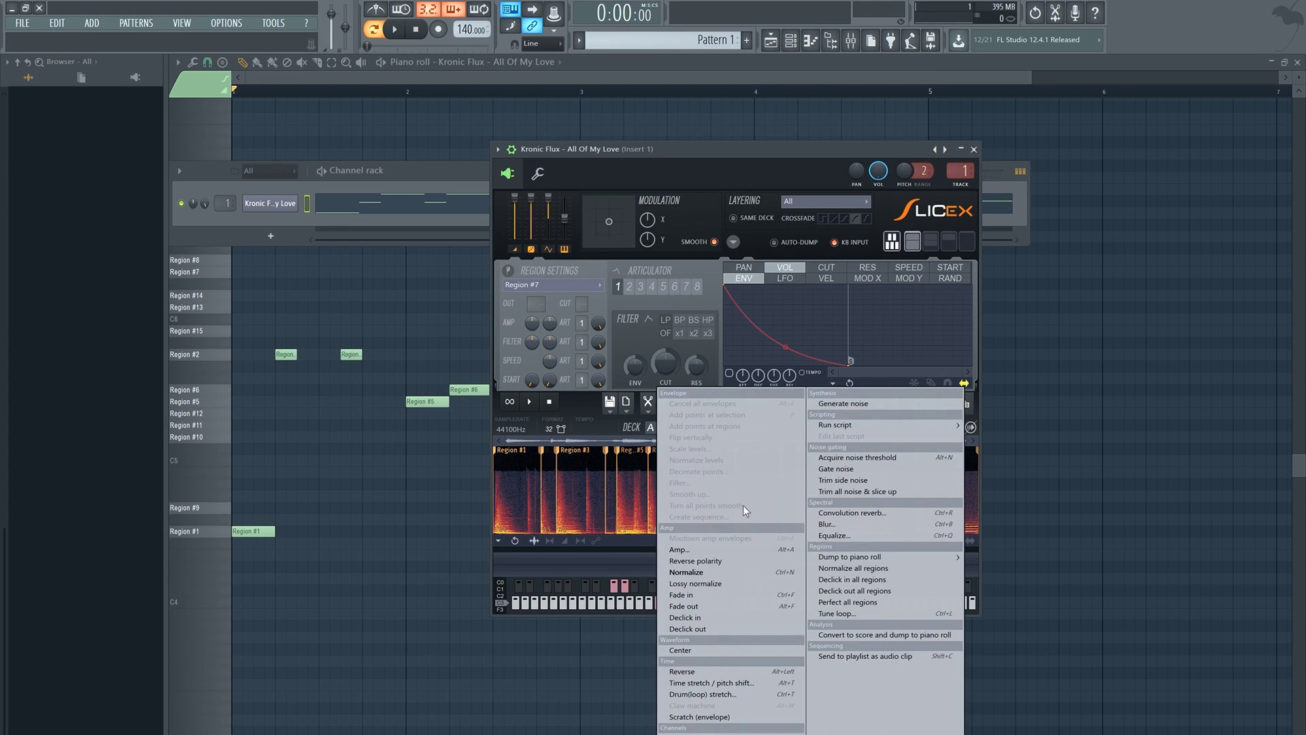
{"action": "left_click", "coordinate": [838, 593]}
{"action": "left_click", "coordinate": [974, 149]}
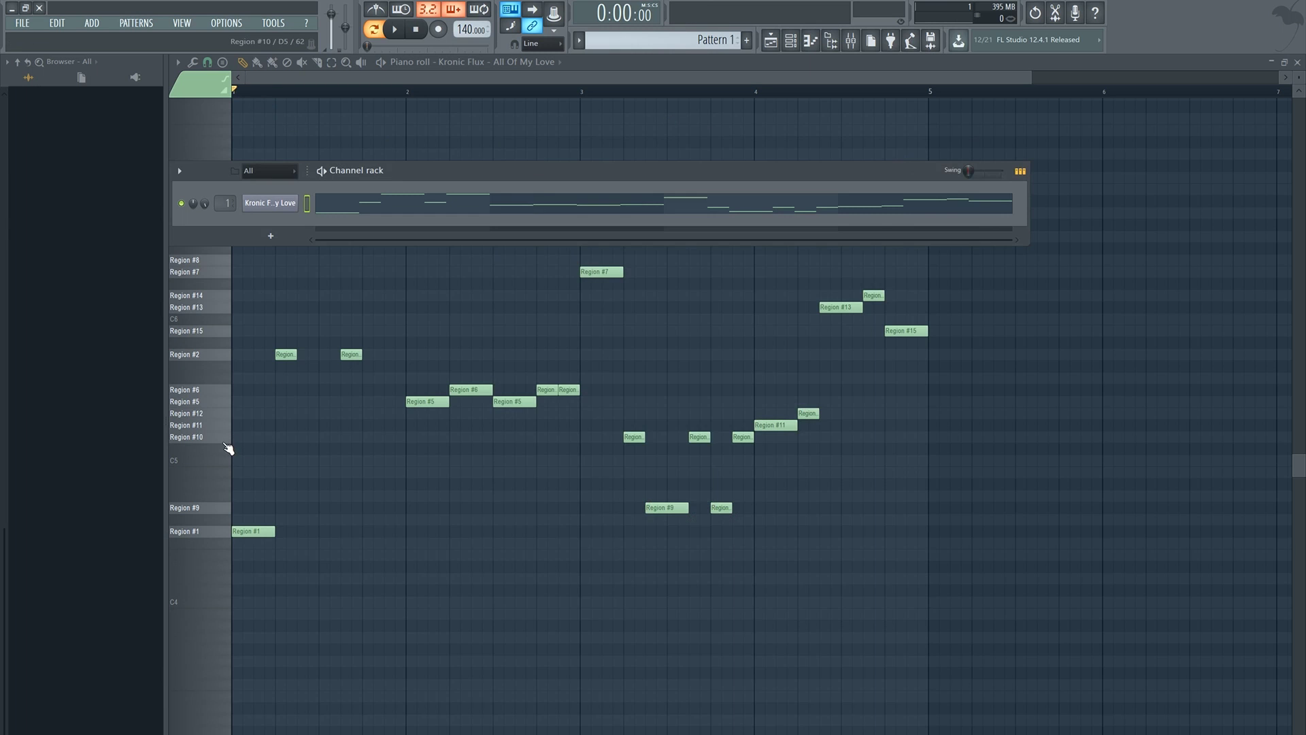
Play the declicked pattern from the start and from bar 2, and audition Region #6
{"action": "left_click", "coordinate": [394, 29]}
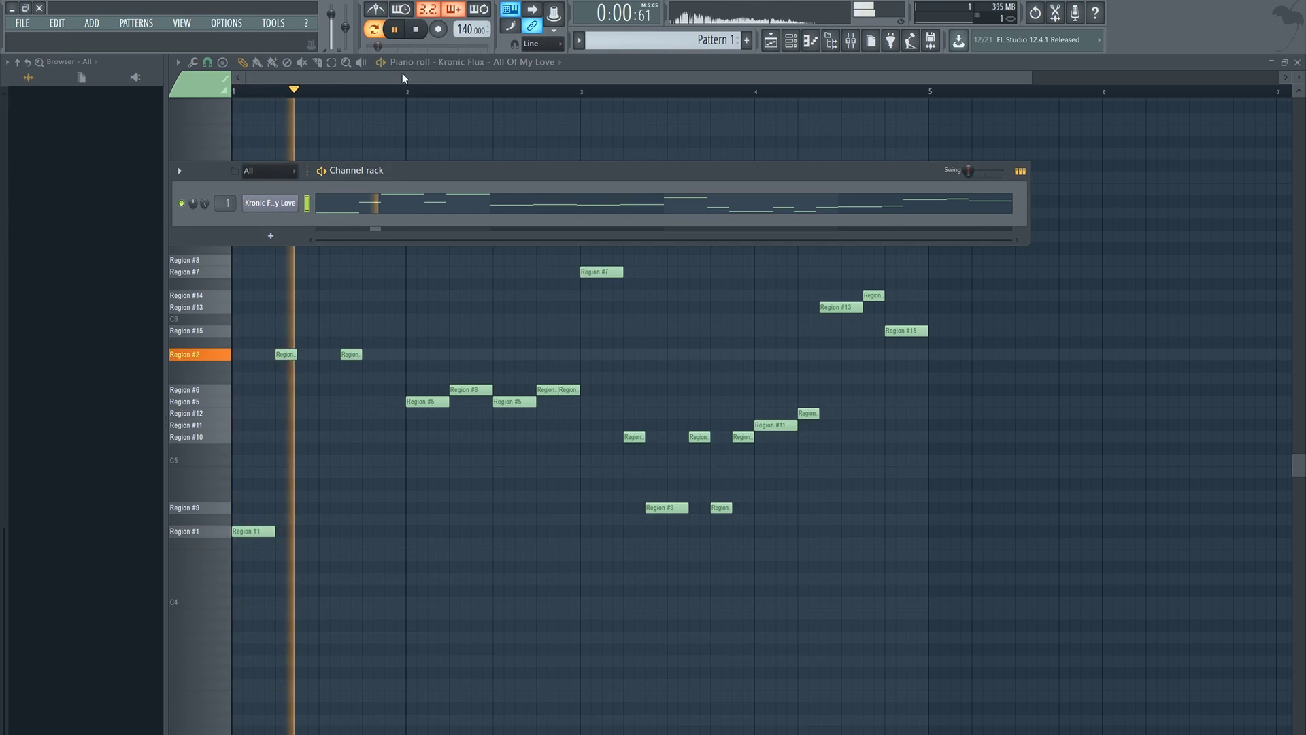
{"action": "left_click", "coordinate": [400, 78]}
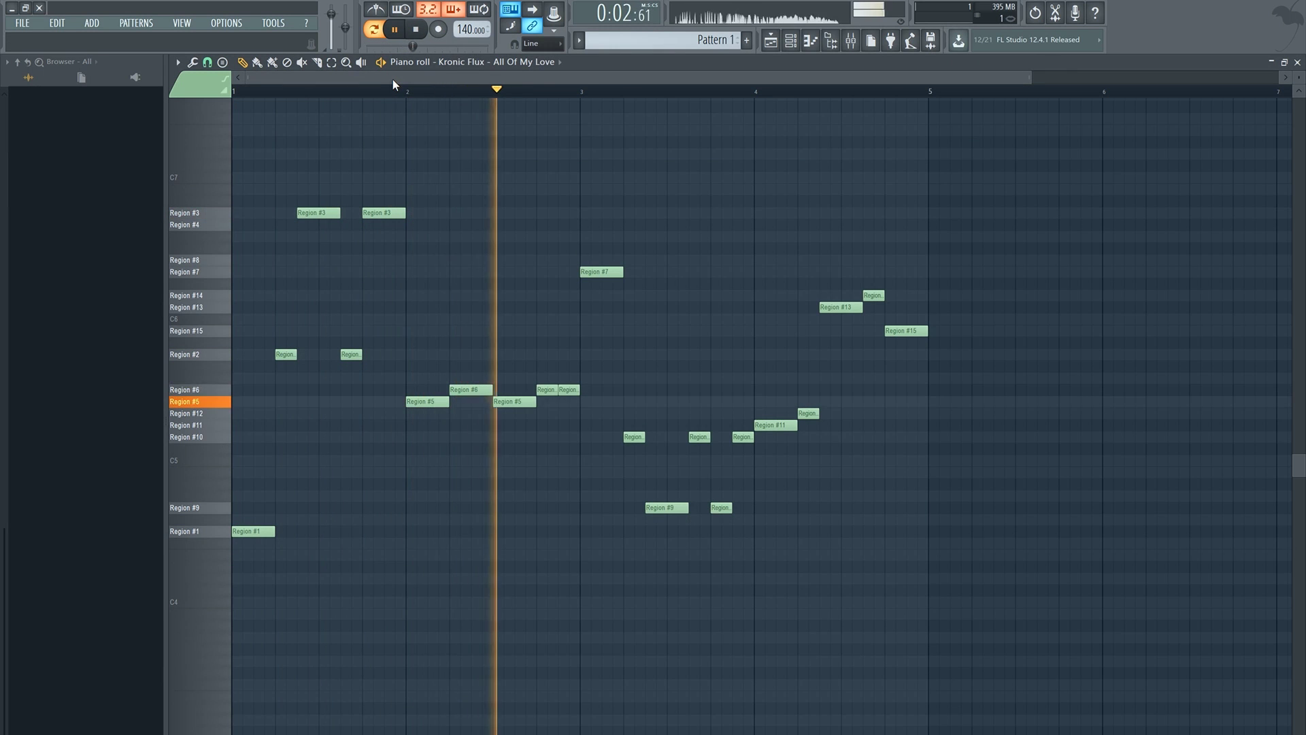
{"action": "left_click", "coordinate": [417, 31]}
{"action": "left_click", "coordinate": [396, 31]}
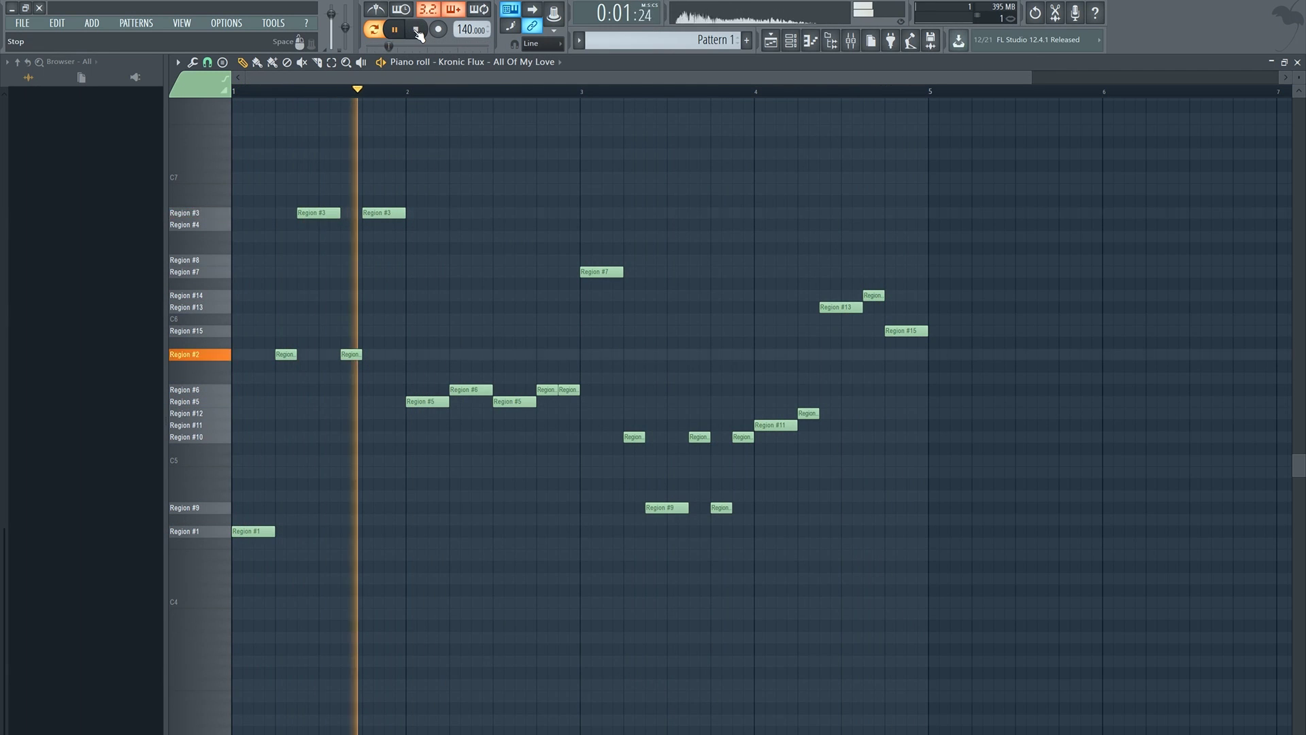
{"action": "left_click", "coordinate": [417, 30]}
{"action": "left_click", "coordinate": [406, 90]}
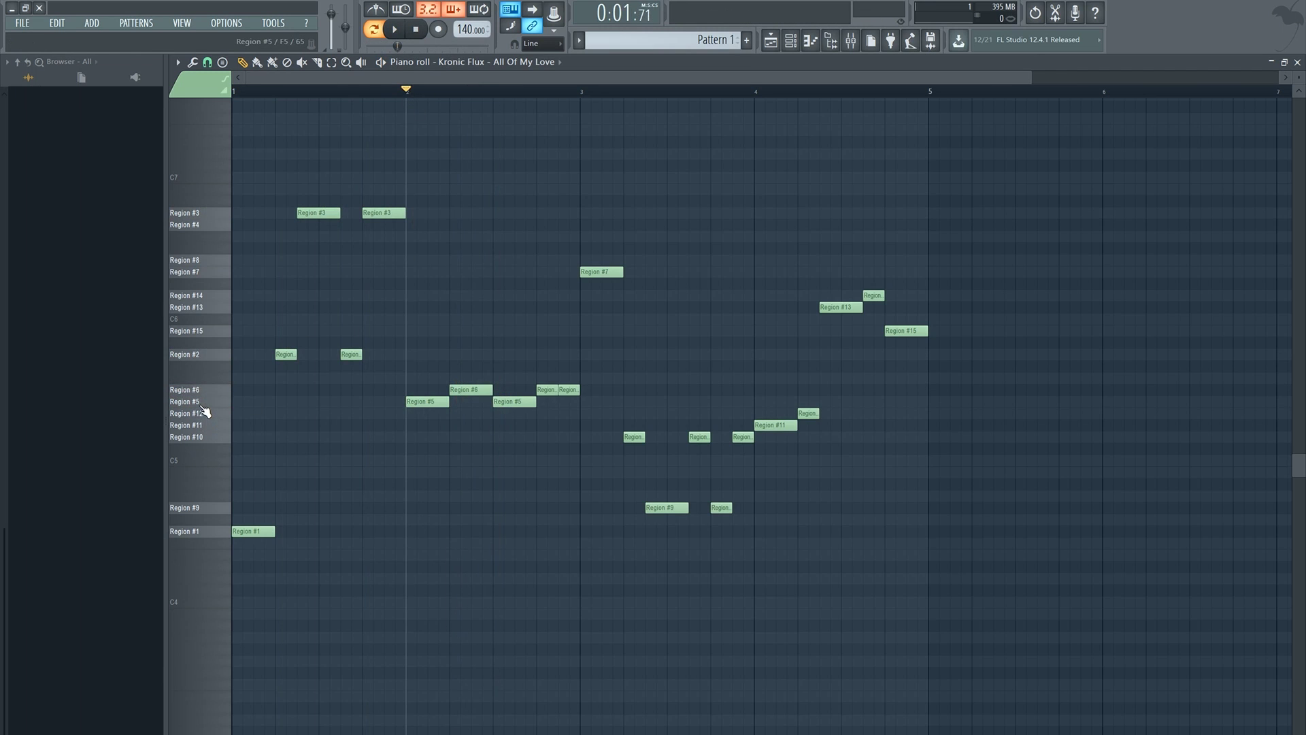
{"action": "left_click", "coordinate": [394, 29]}
{"action": "left_click", "coordinate": [417, 31]}
{"action": "left_click", "coordinate": [229, 392]}
Place the playhead on beat 2 of bar 1 and check its position in both time display formats
{"action": "left_click", "coordinate": [276, 88]}
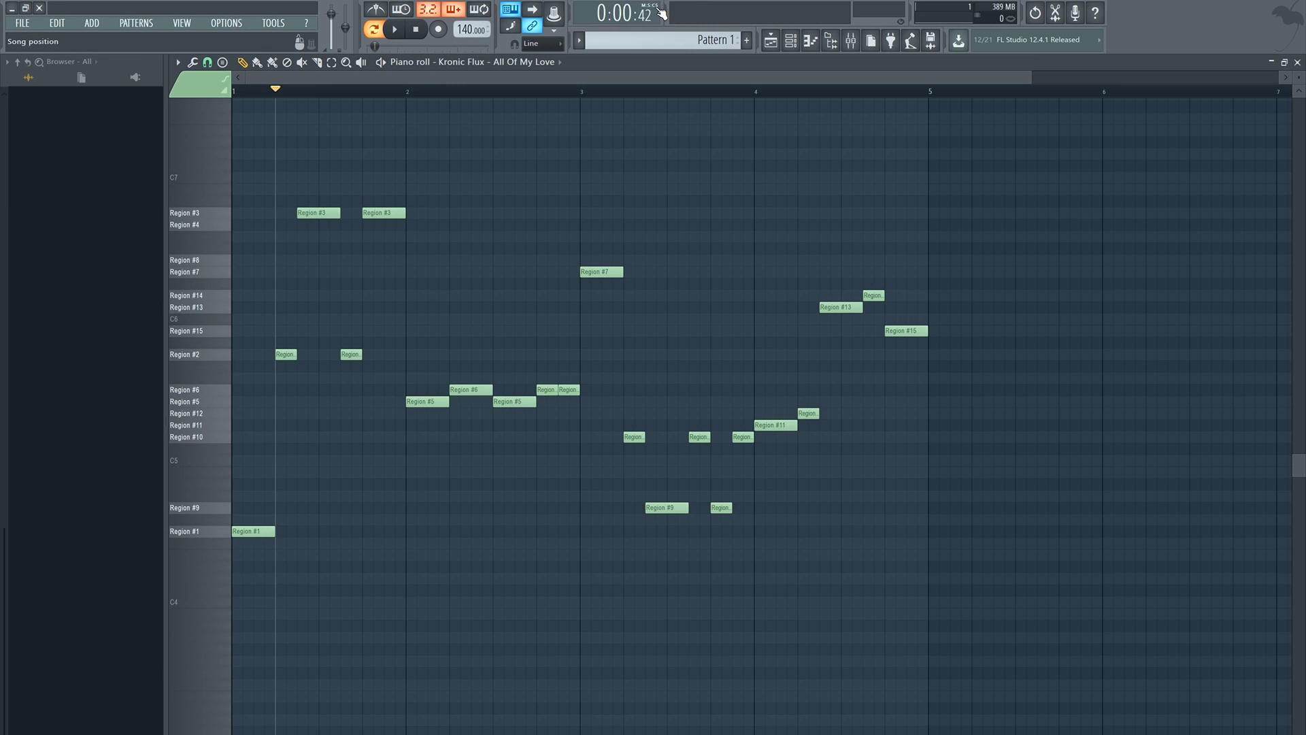
{"action": "left_click", "coordinate": [657, 12]}
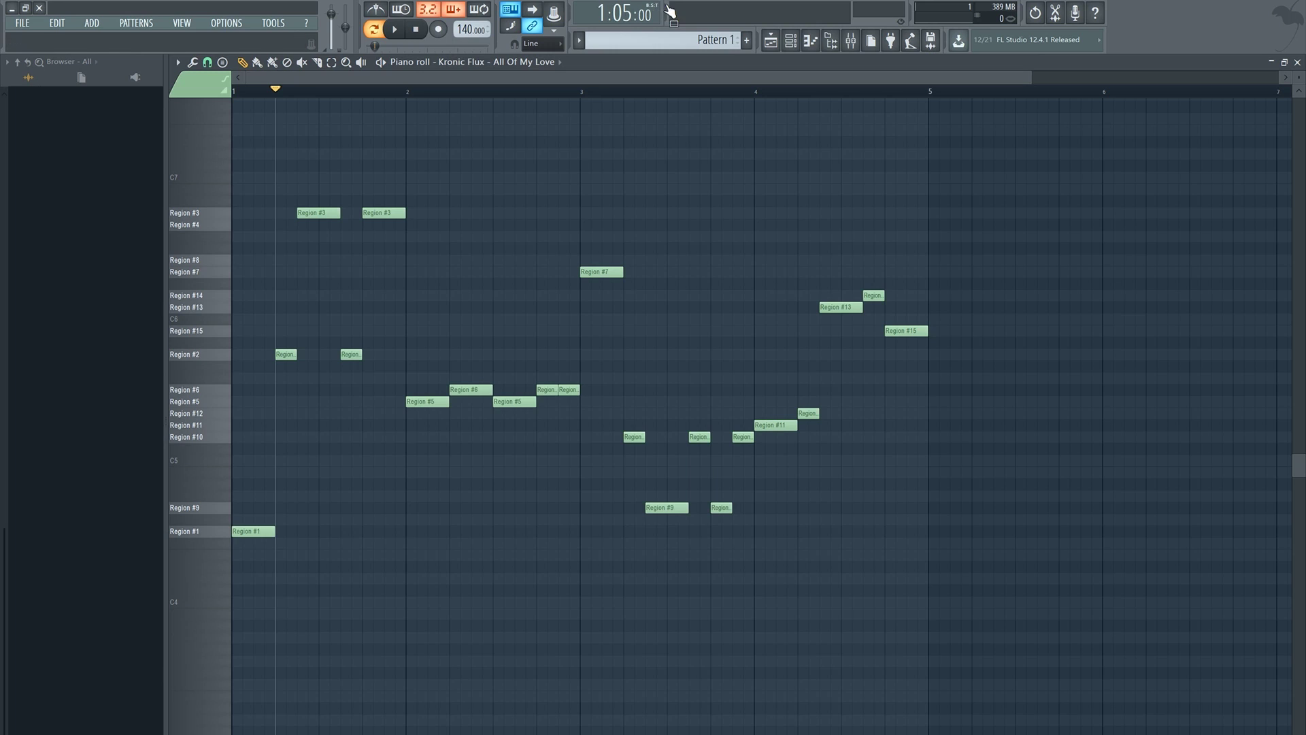
{"action": "left_click", "coordinate": [660, 12]}
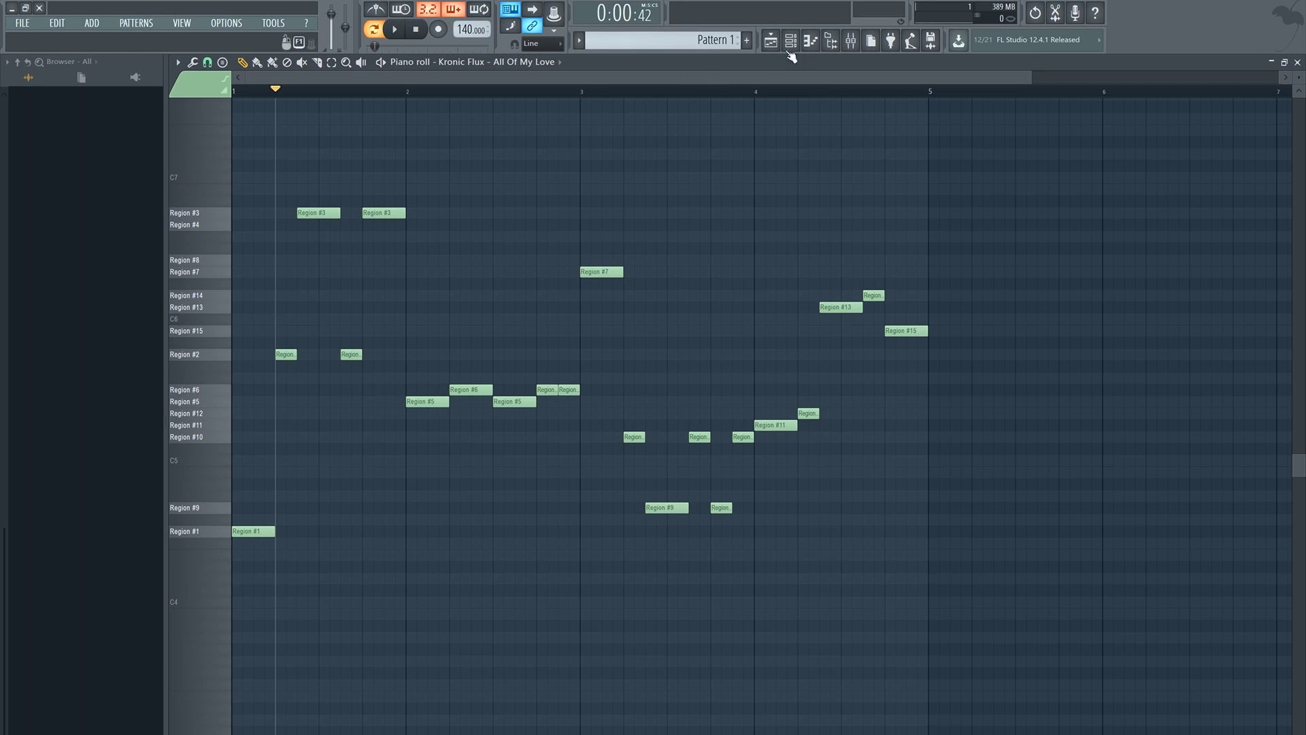
Audition Region #6, make it the current region in Slicex and open its time stretch / pitch shift settings
{"action": "left_click", "coordinate": [793, 43]}
{"action": "left_click", "coordinate": [290, 203]}
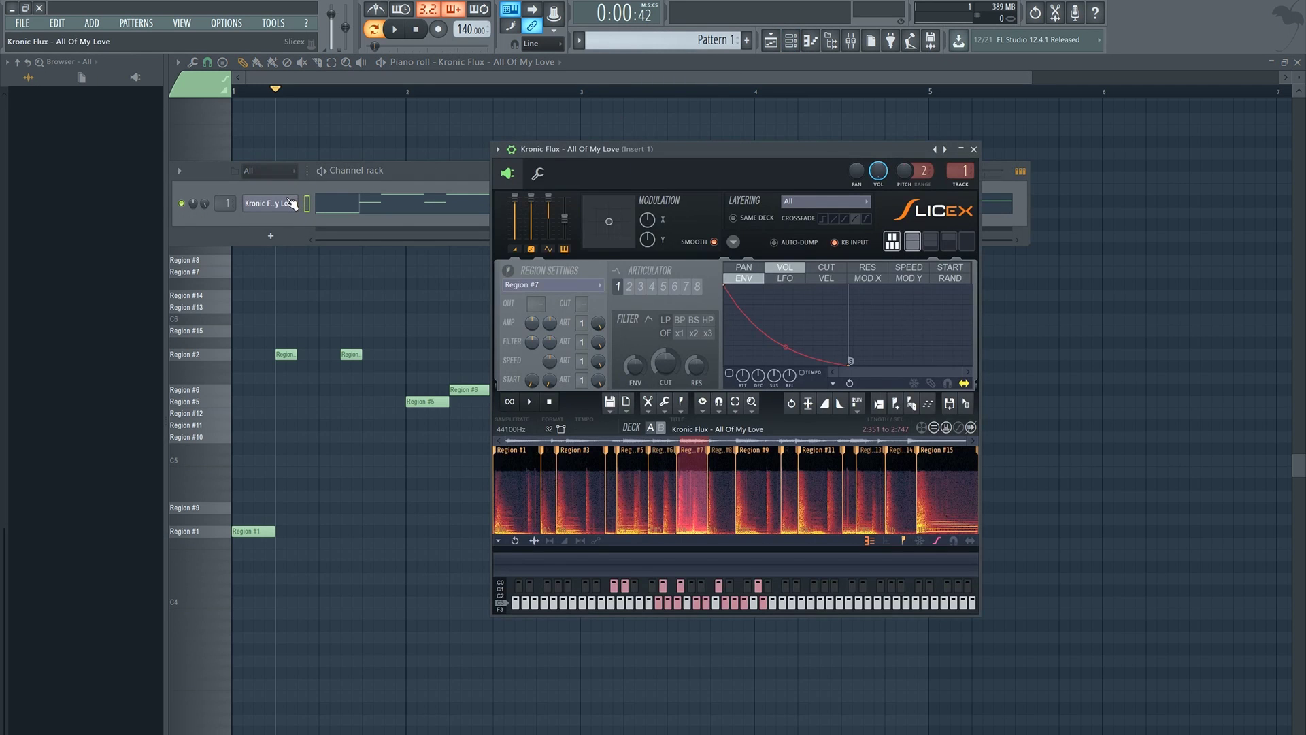
{"action": "left_click", "coordinate": [215, 390]}
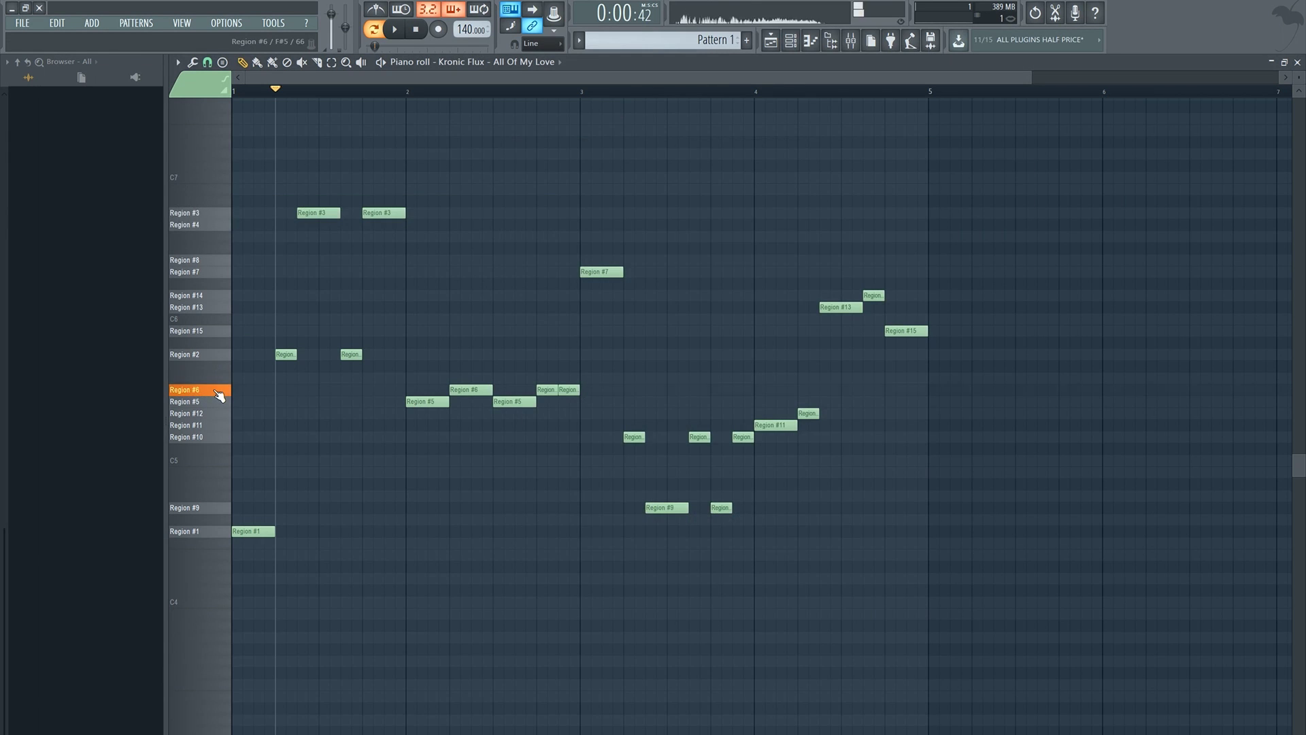
{"action": "left_click", "coordinate": [791, 40]}
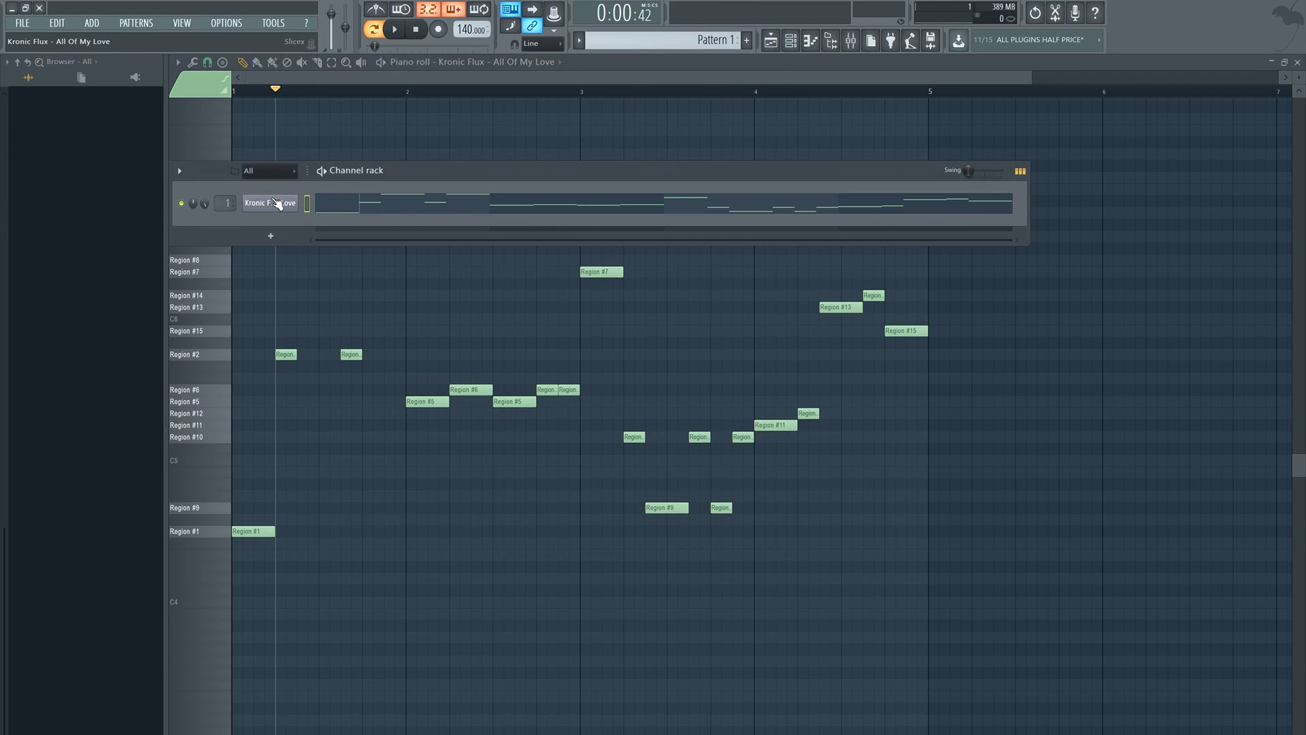
{"action": "left_click", "coordinate": [270, 202]}
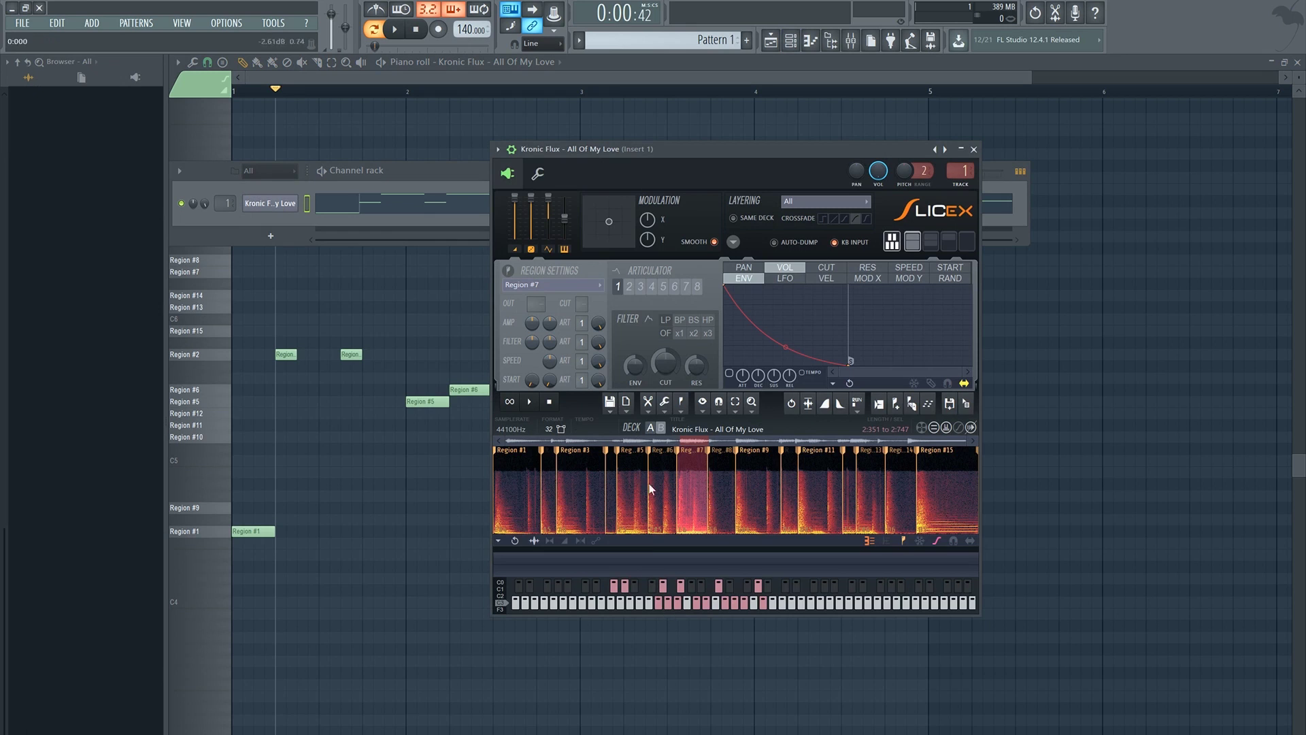
{"action": "left_click", "coordinate": [582, 286]}
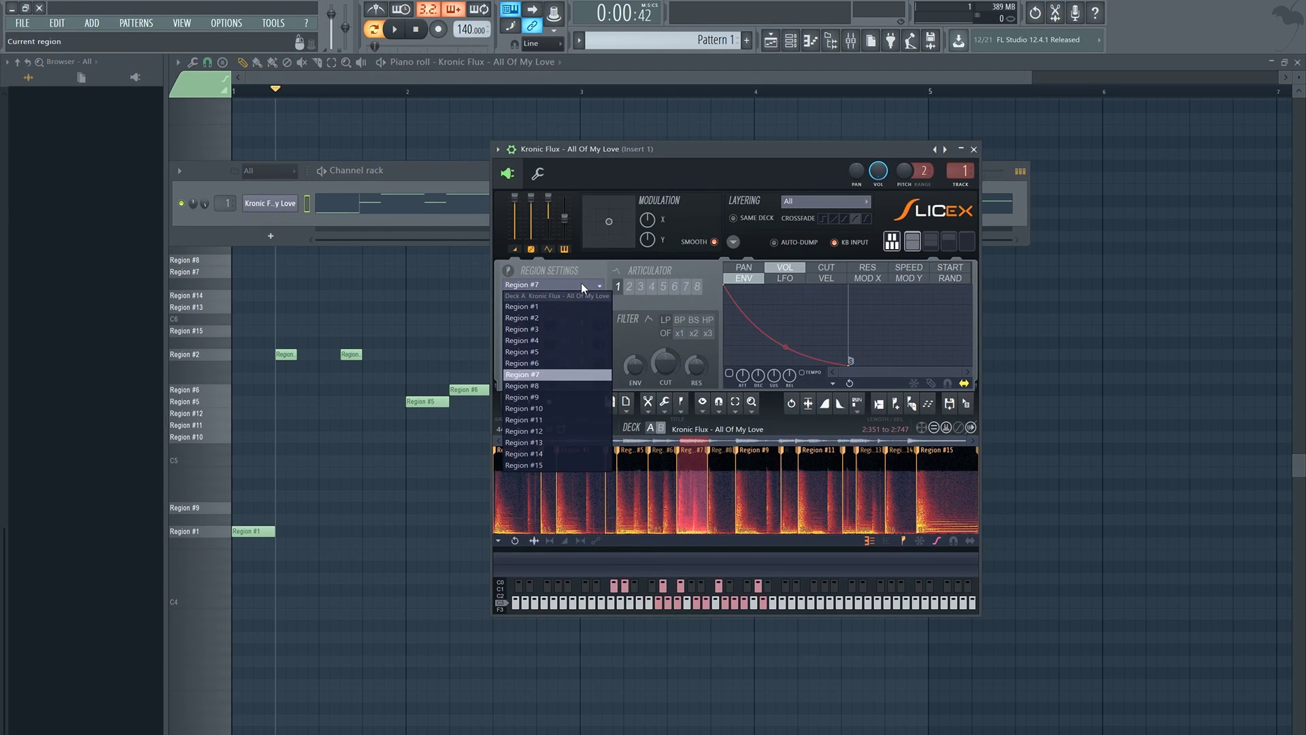
{"action": "left_click", "coordinate": [556, 360]}
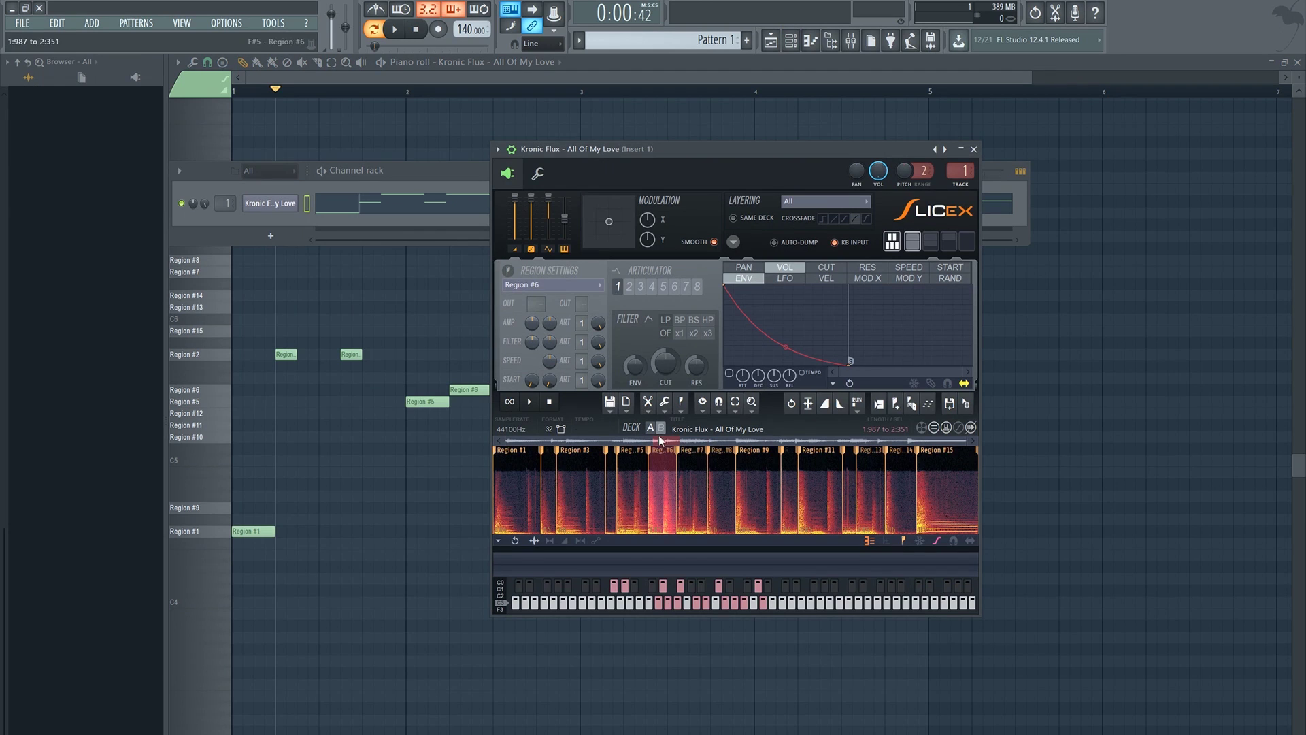
{"action": "left_click", "coordinate": [664, 404]}
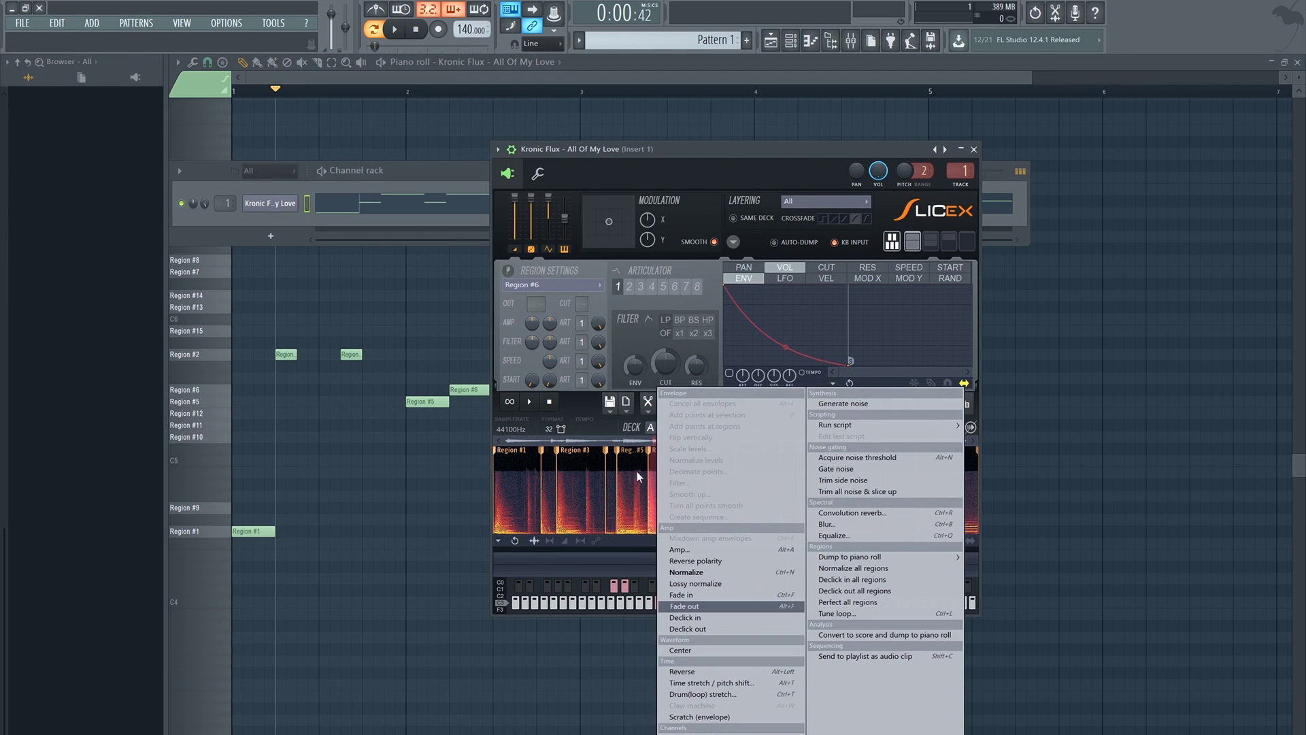
{"action": "left_click", "coordinate": [633, 426]}
{"action": "left_click", "coordinate": [666, 405]}
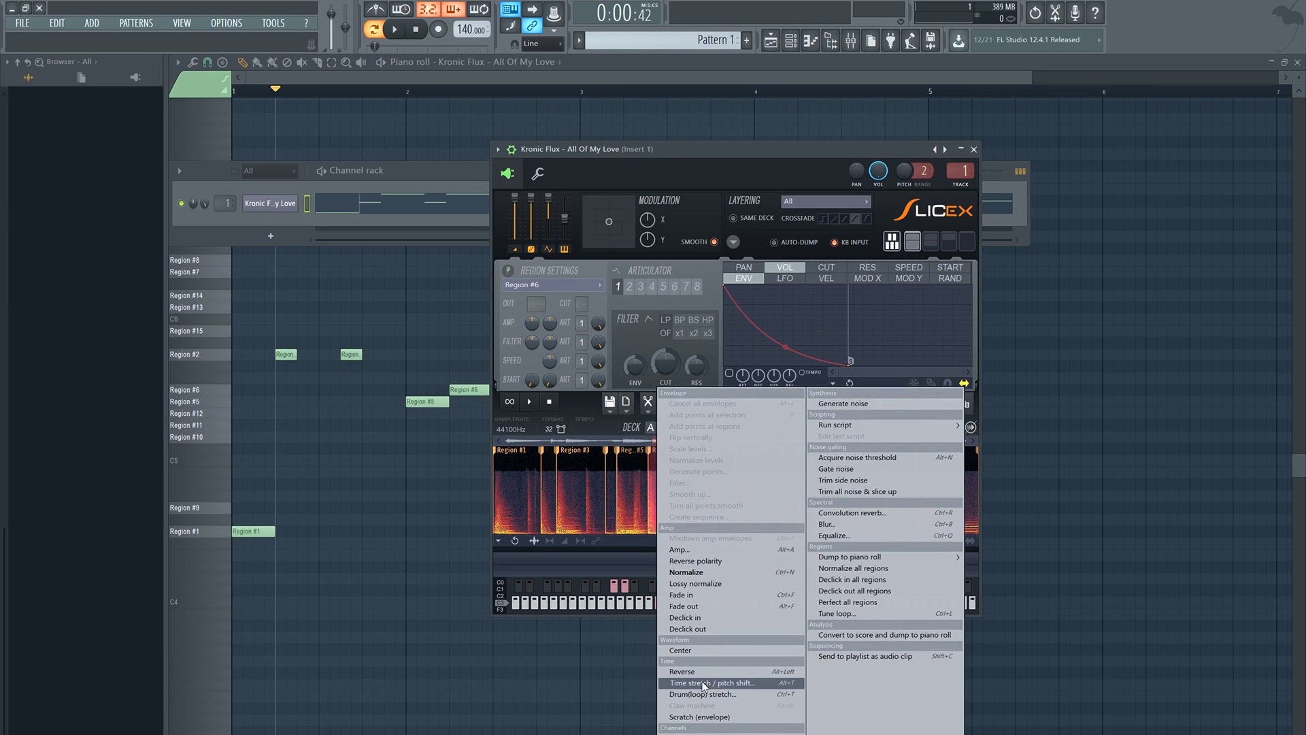
{"action": "left_click", "coordinate": [704, 684]}
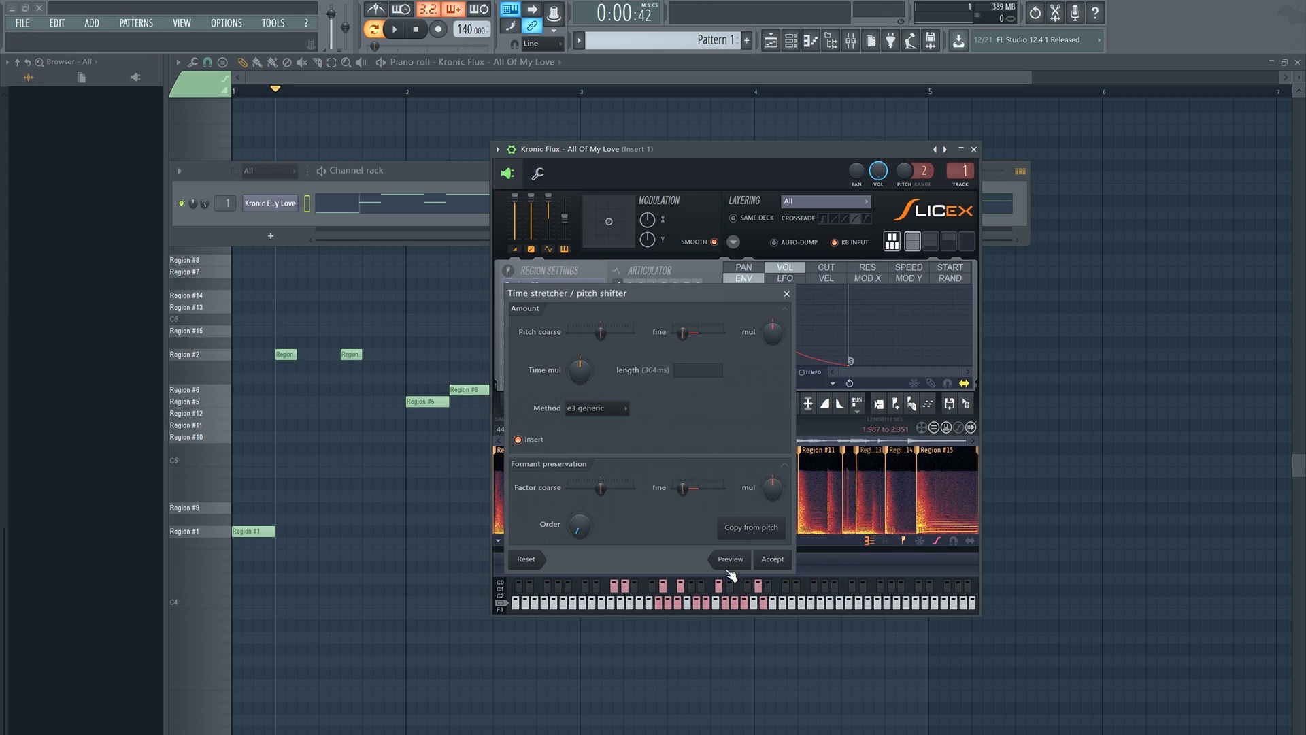
Reset the stretcher settings, set Region #6's length to 430 ms, and preview and accept the stretch
{"action": "left_click", "coordinate": [527, 560]}
{"action": "left_click", "coordinate": [697, 368]}
{"action": "type", "text": "430"}
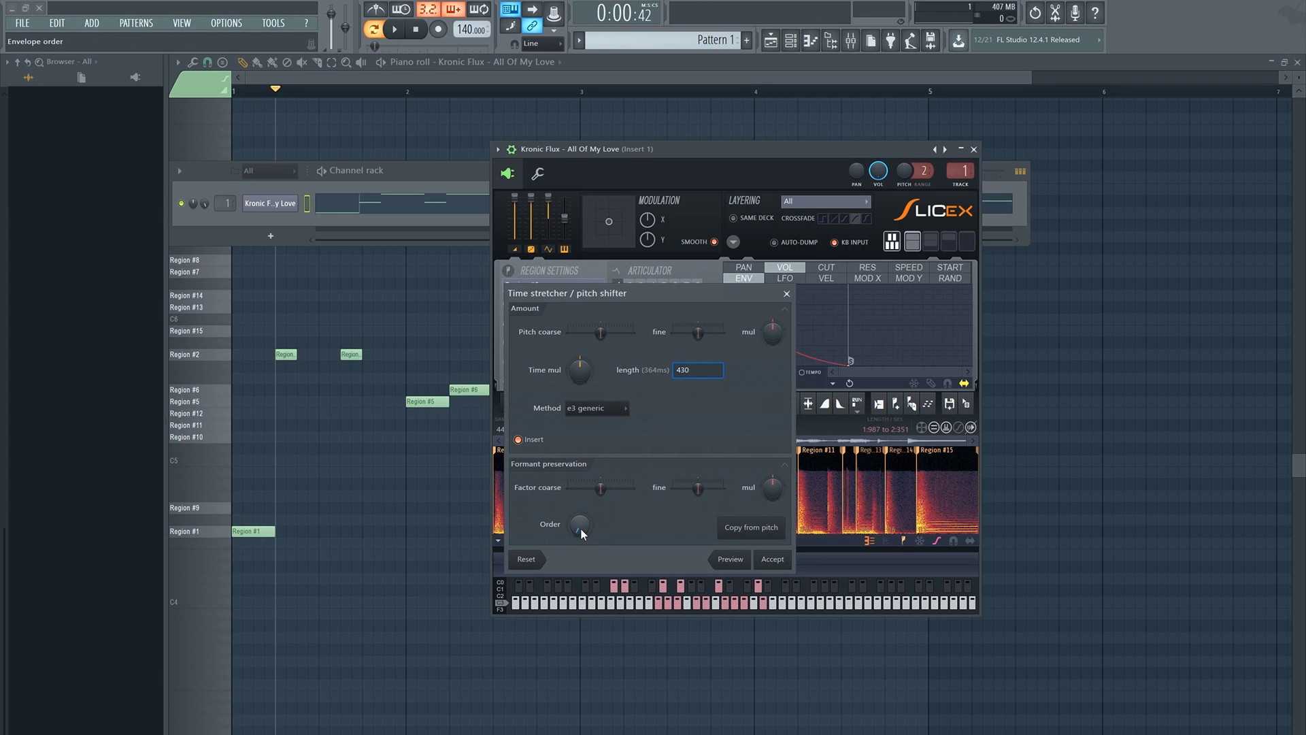
{"action": "left_click", "coordinate": [727, 562]}
{"action": "left_click", "coordinate": [772, 560]}
Play the pattern with the stretched Region #6, restarting playback from bar 2 and from bar 3
{"action": "left_click", "coordinate": [395, 29]}
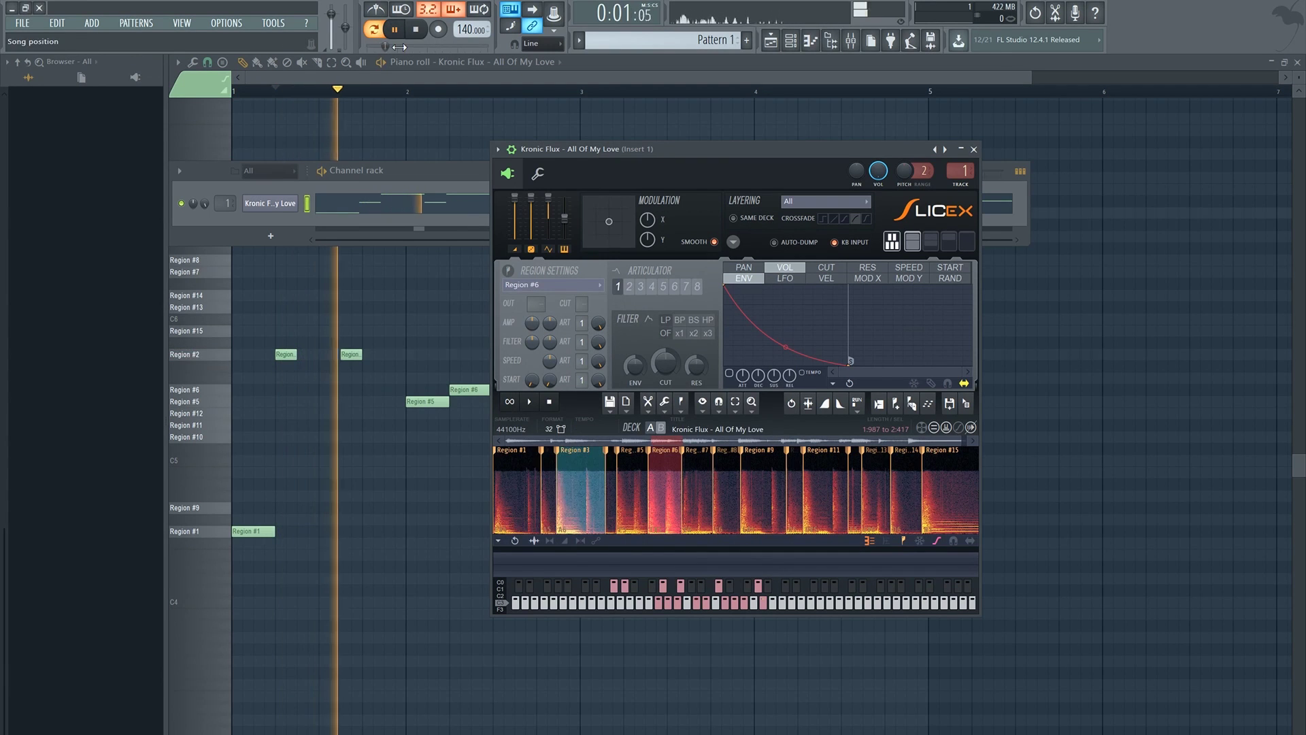
{"action": "left_click", "coordinate": [392, 75]}
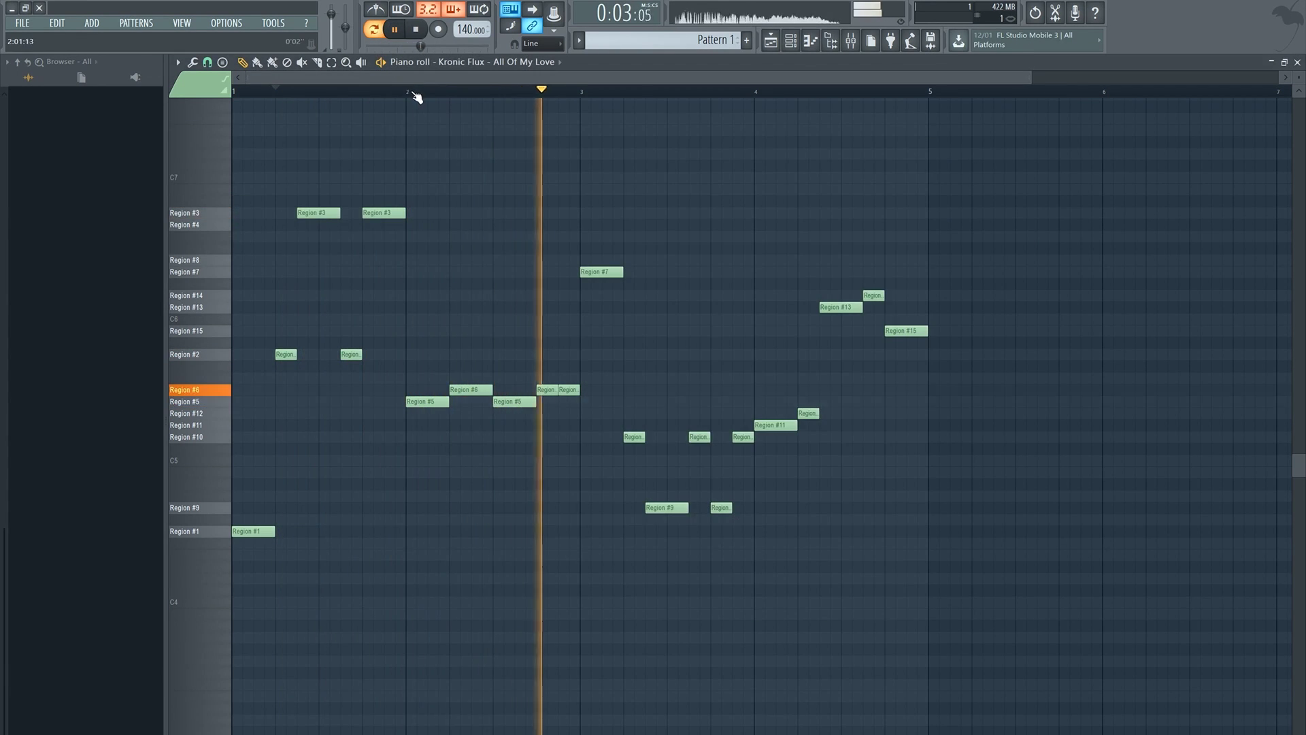
{"action": "left_click", "coordinate": [412, 93]}
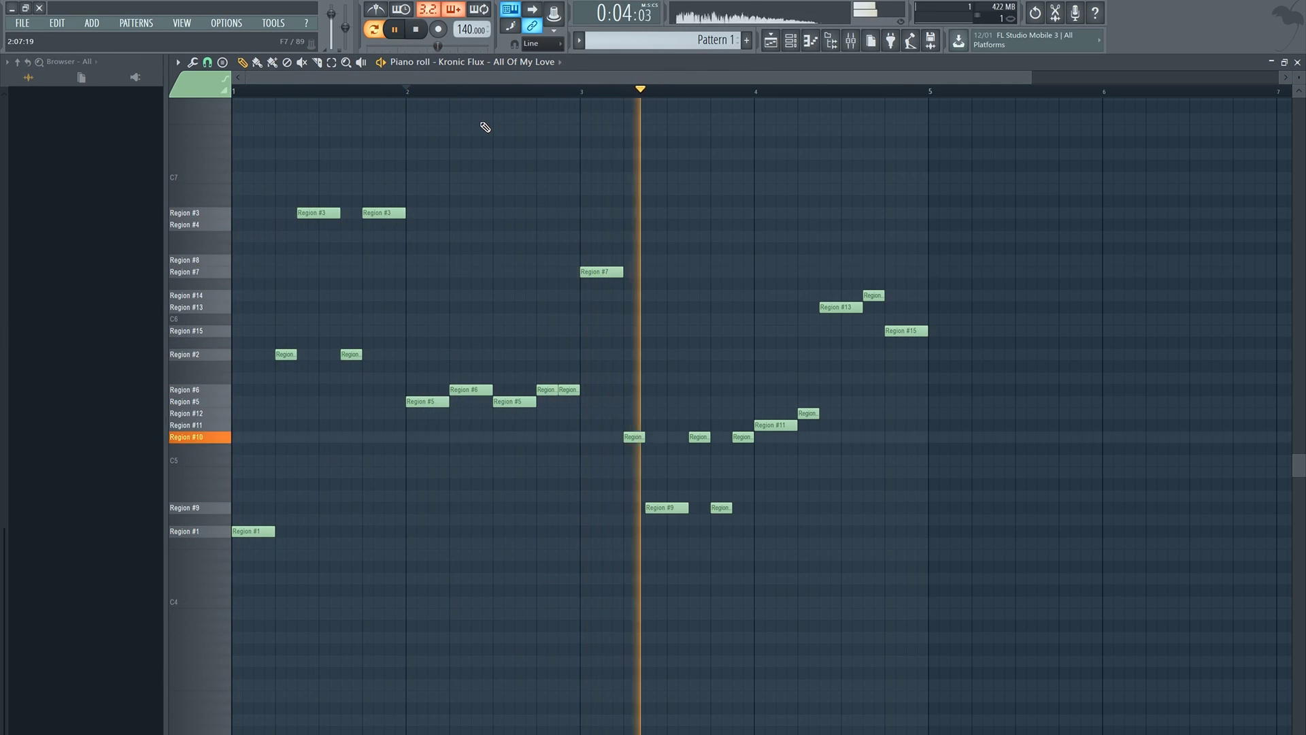
{"action": "left_click", "coordinate": [580, 91]}
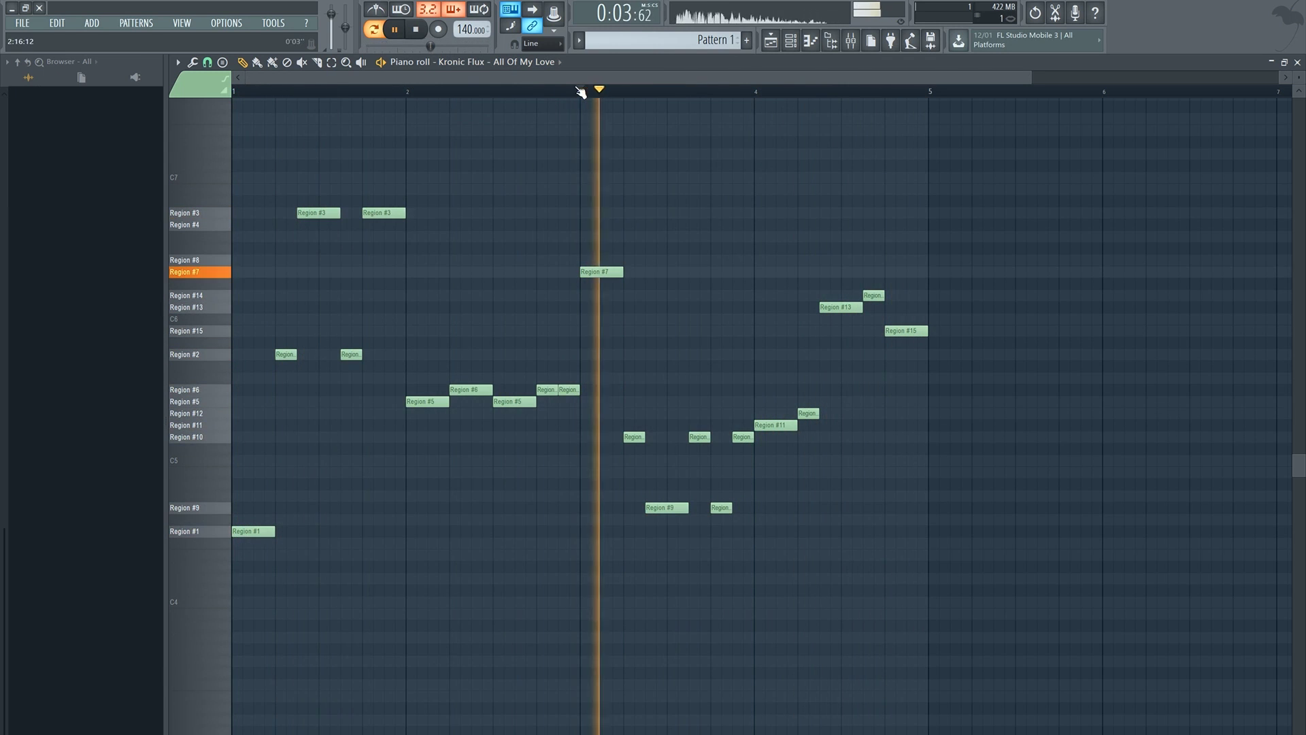
{"action": "key", "text": "space"}
{"action": "left_click", "coordinate": [398, 30]}
{"action": "key", "text": "space"}
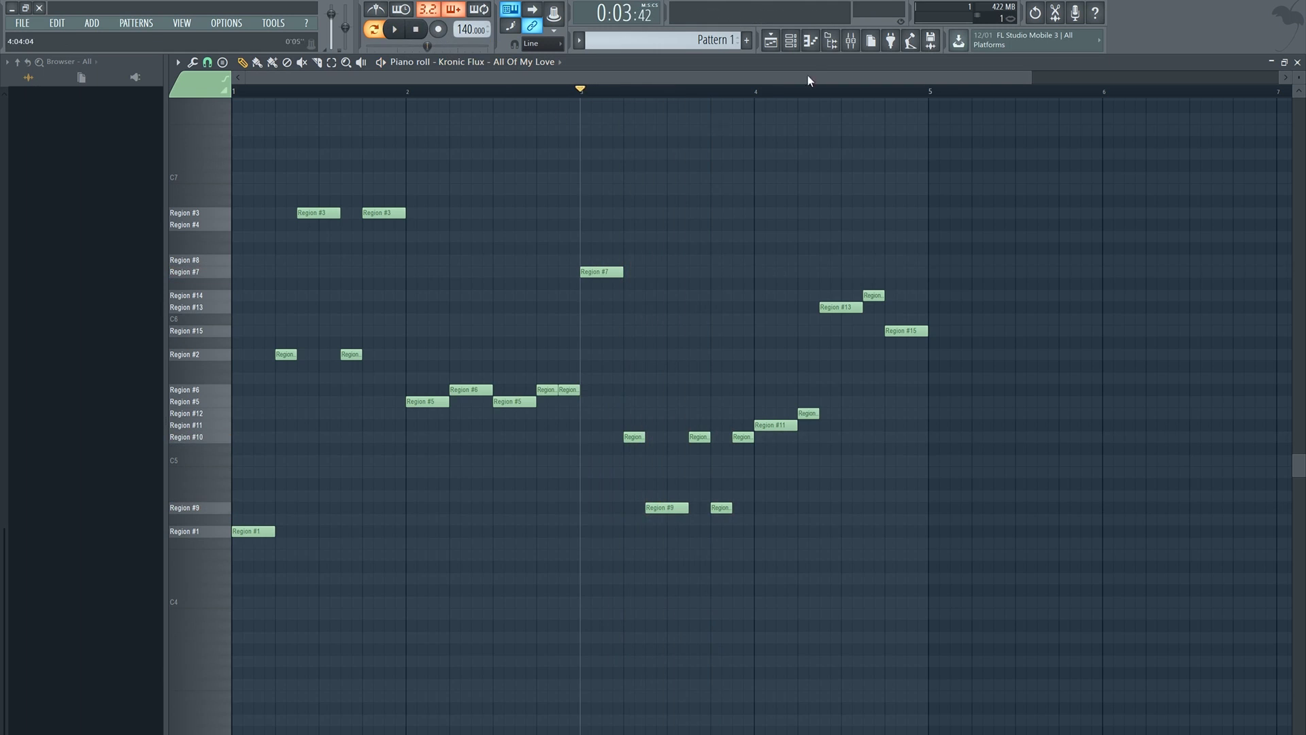
Make Region #7 the current region in Slicex, time-stretch it to a length of 420 ms, and close Slicex
{"action": "left_click", "coordinate": [792, 41]}
{"action": "left_click", "coordinate": [272, 203]}
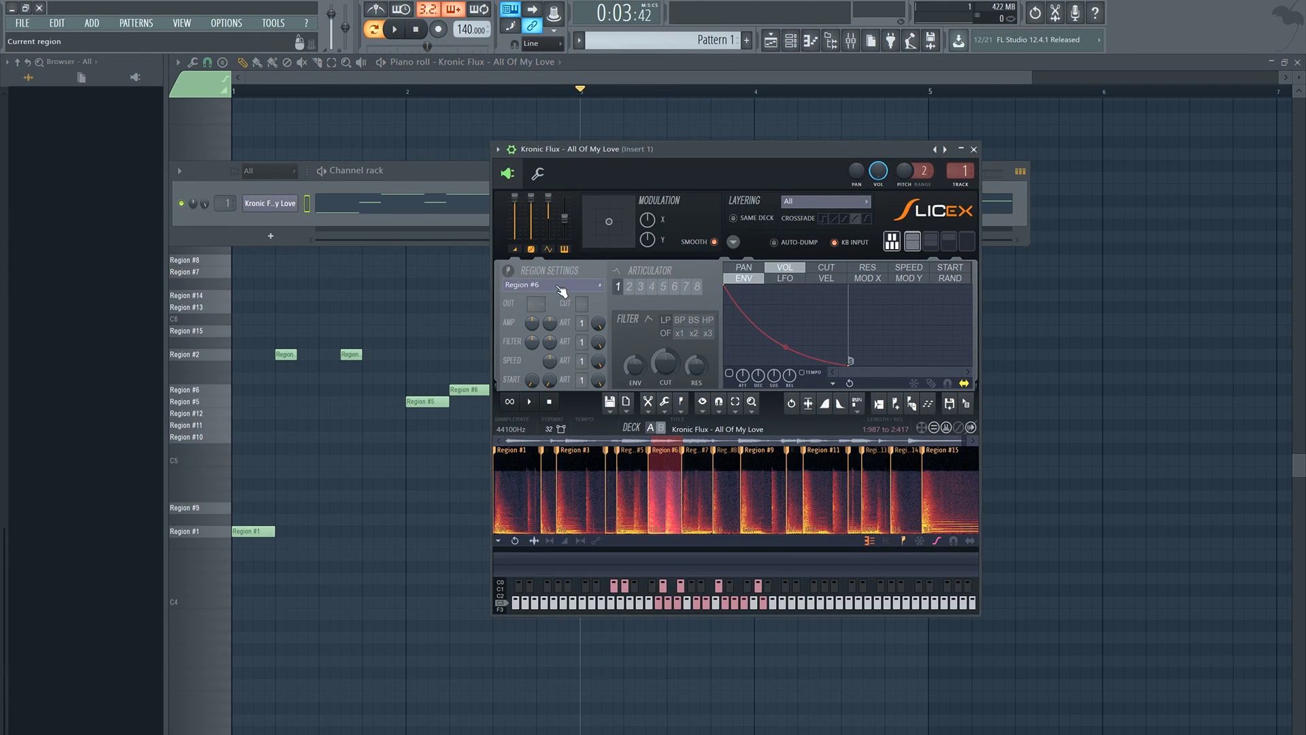
{"action": "left_click", "coordinate": [561, 285]}
{"action": "left_click", "coordinate": [544, 371]}
{"action": "left_click", "coordinate": [665, 402]}
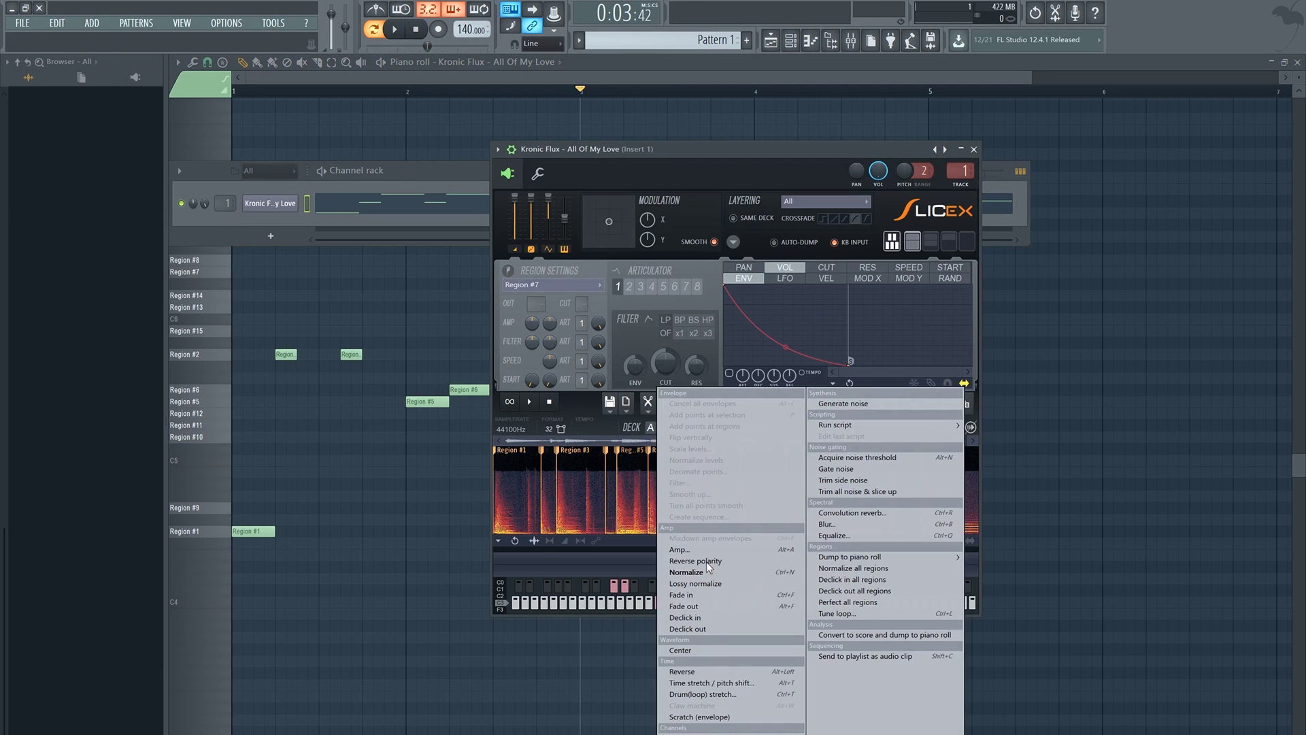
{"action": "left_click", "coordinate": [711, 683]}
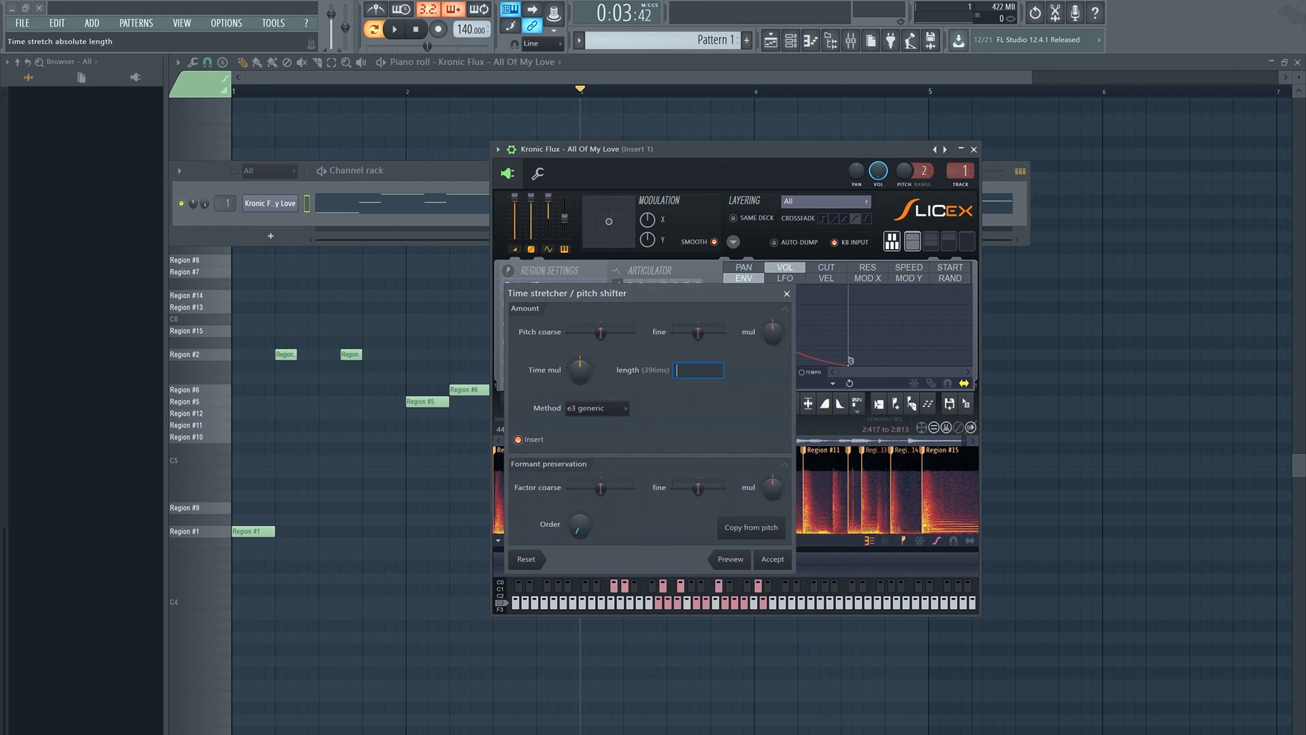
{"action": "type", "text": "420"}
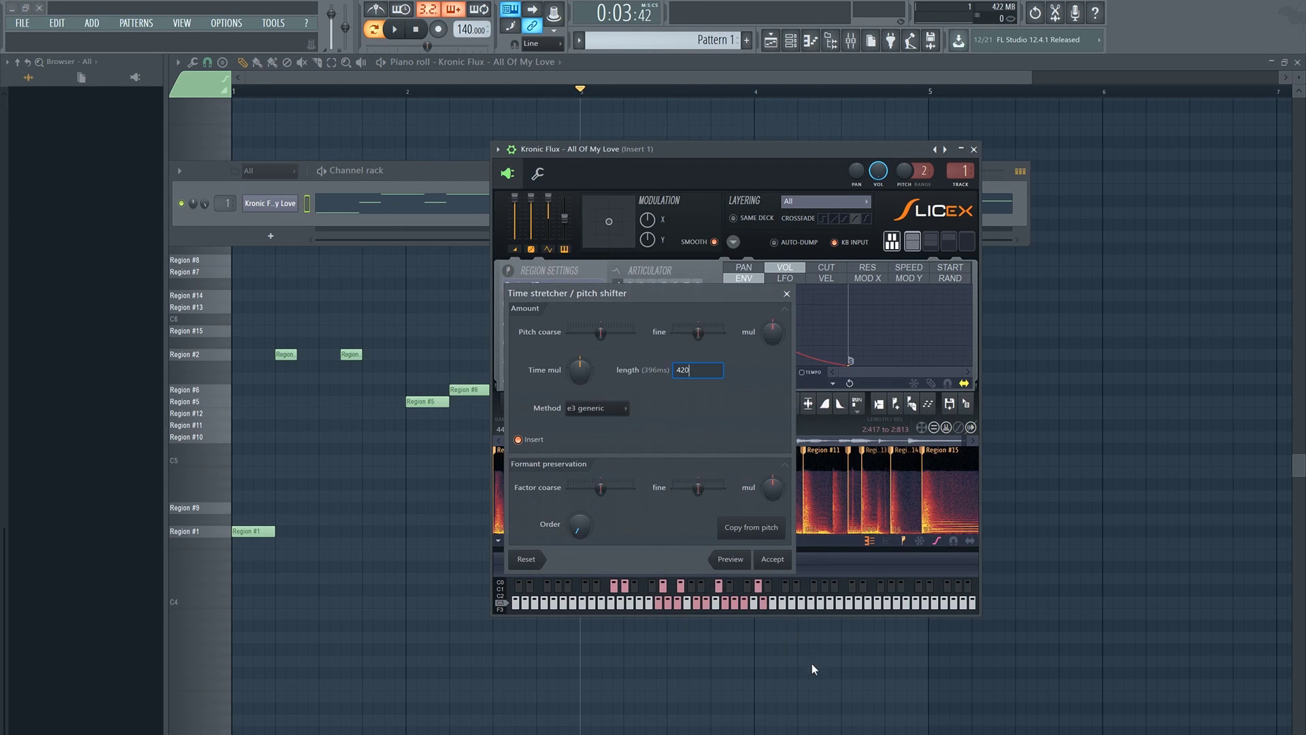
{"action": "left_click", "coordinate": [767, 562]}
{"action": "left_click", "coordinate": [974, 150]}
Play the pattern with the stretched Region #7, restart playback repeatedly at the start of bar 4, and stop it
{"action": "left_click", "coordinate": [401, 32]}
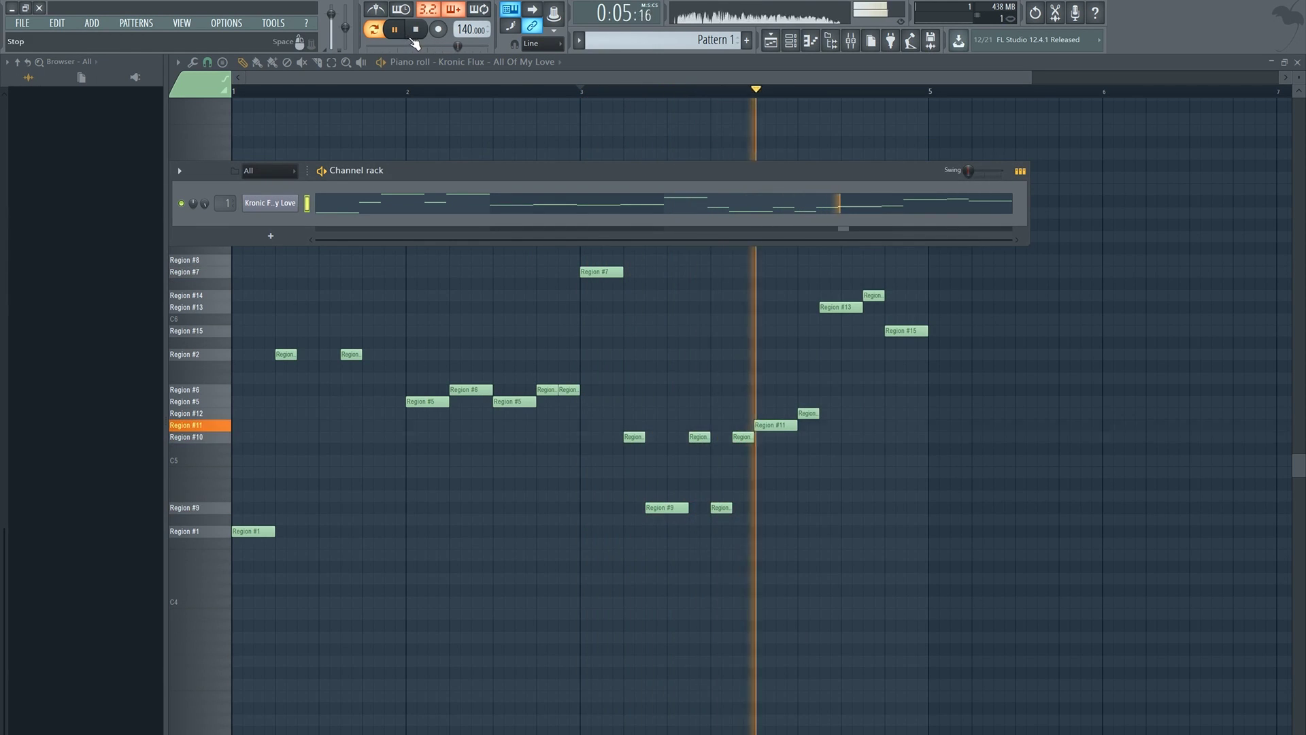
{"action": "left_click", "coordinate": [759, 92]}
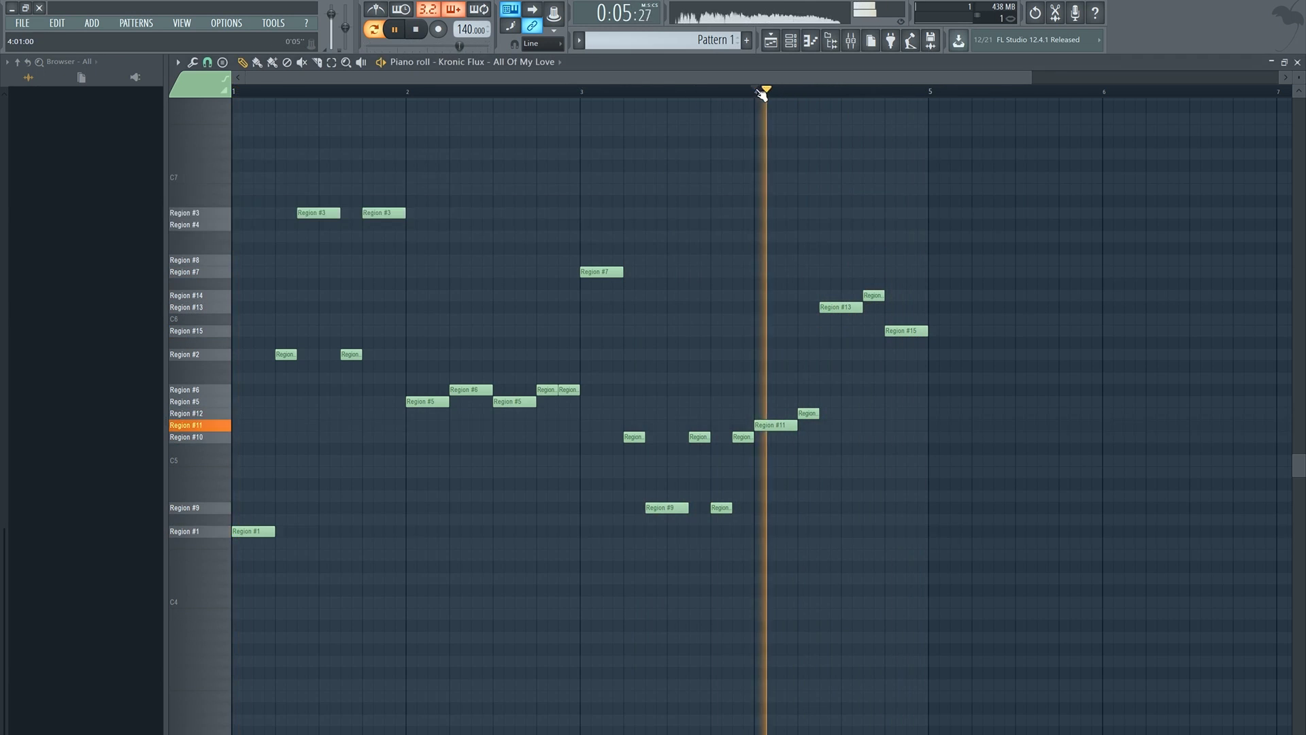
{"action": "left_click", "coordinate": [762, 91]}
{"action": "left_click", "coordinate": [759, 92]}
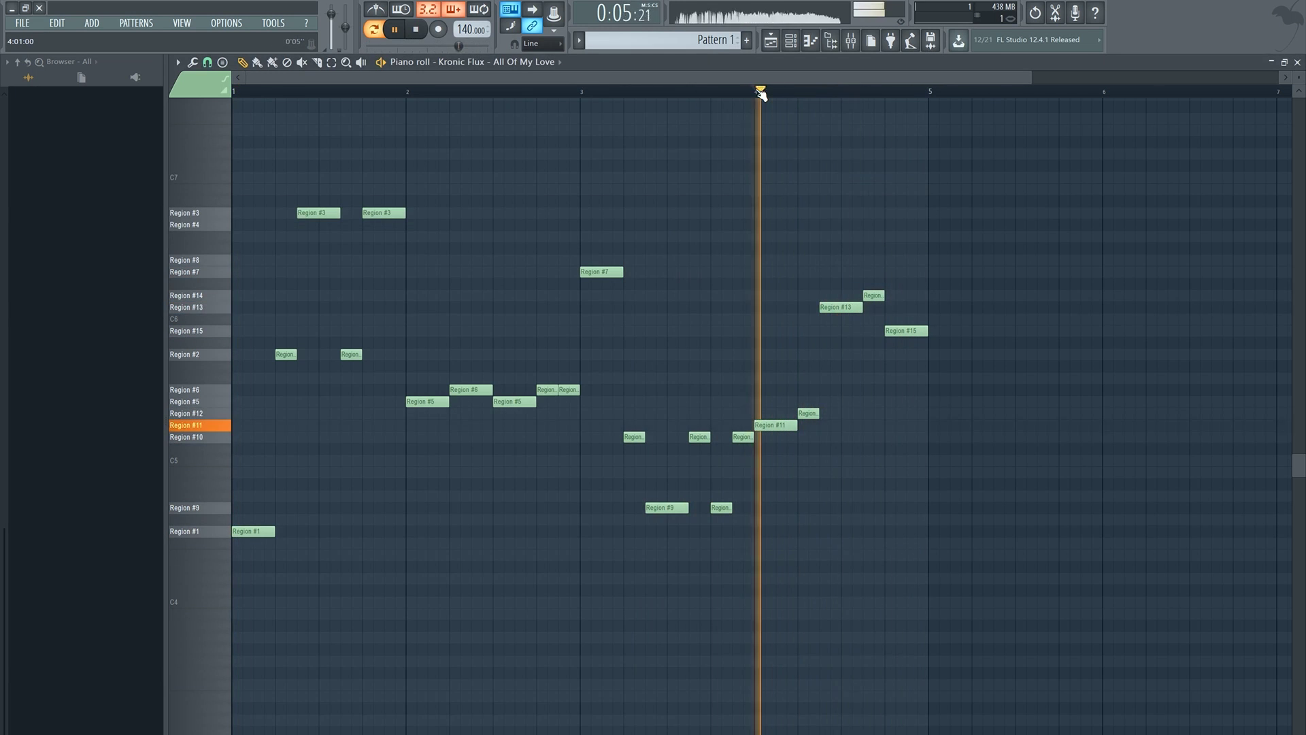
{"action": "left_click", "coordinate": [419, 33]}
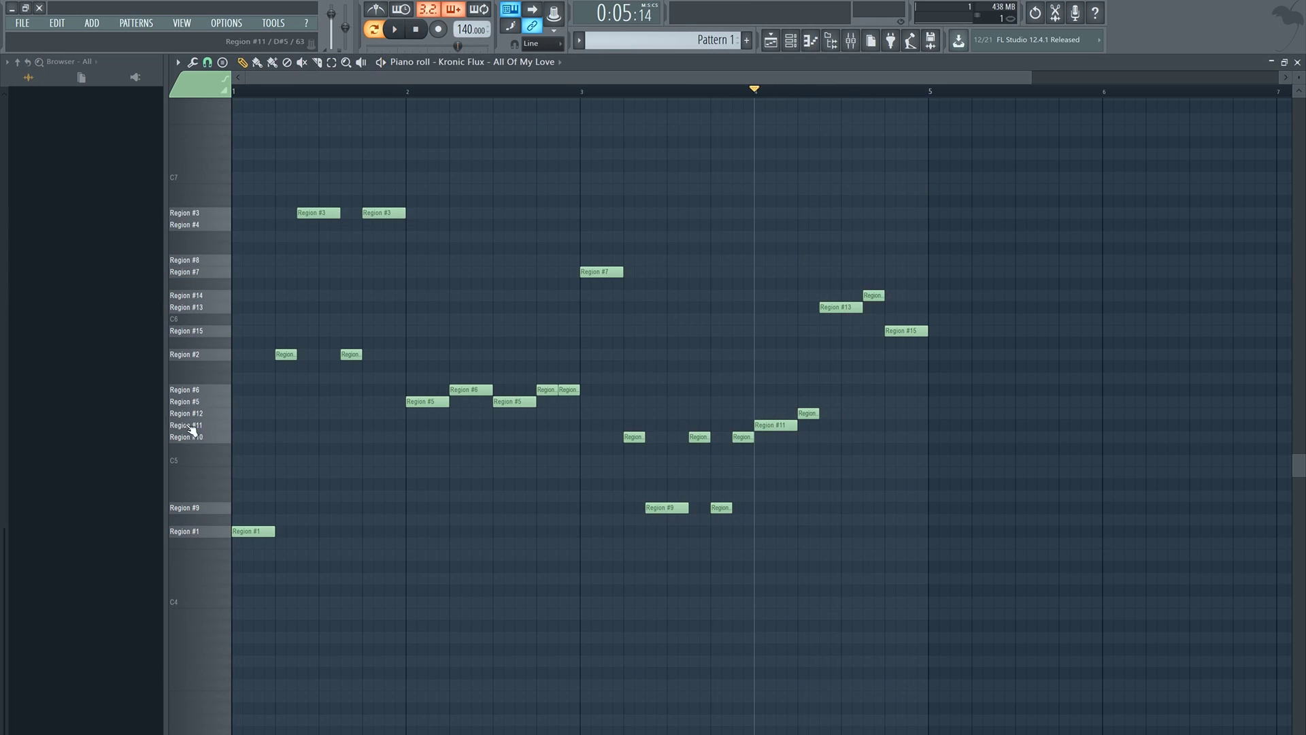
Audition Regions #11 and #12, place the playhead half a beat into bar 1, and reopen Slicex
{"action": "left_click_drag", "start_coordinate": [213, 427], "coordinate": [214, 420]}
{"action": "left_click", "coordinate": [213, 416]}
{"action": "left_click", "coordinate": [254, 93]}
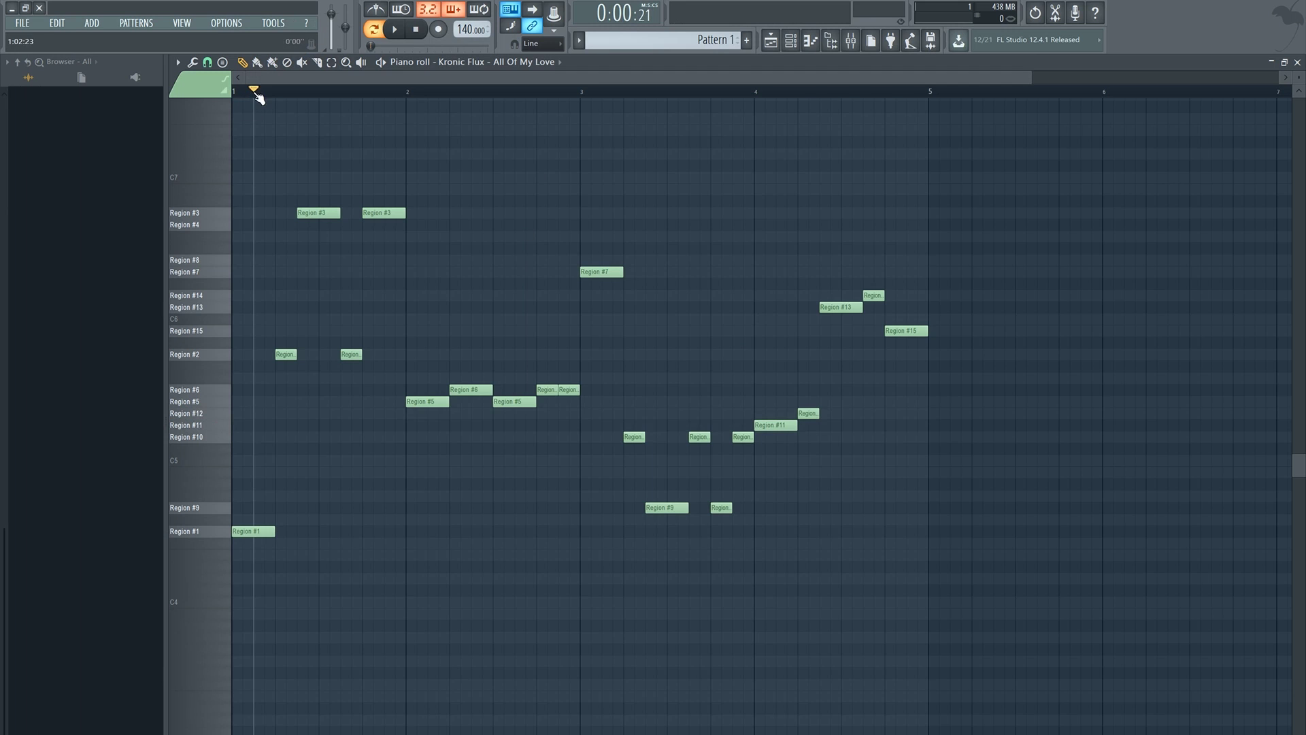
{"action": "left_click", "coordinate": [790, 40]}
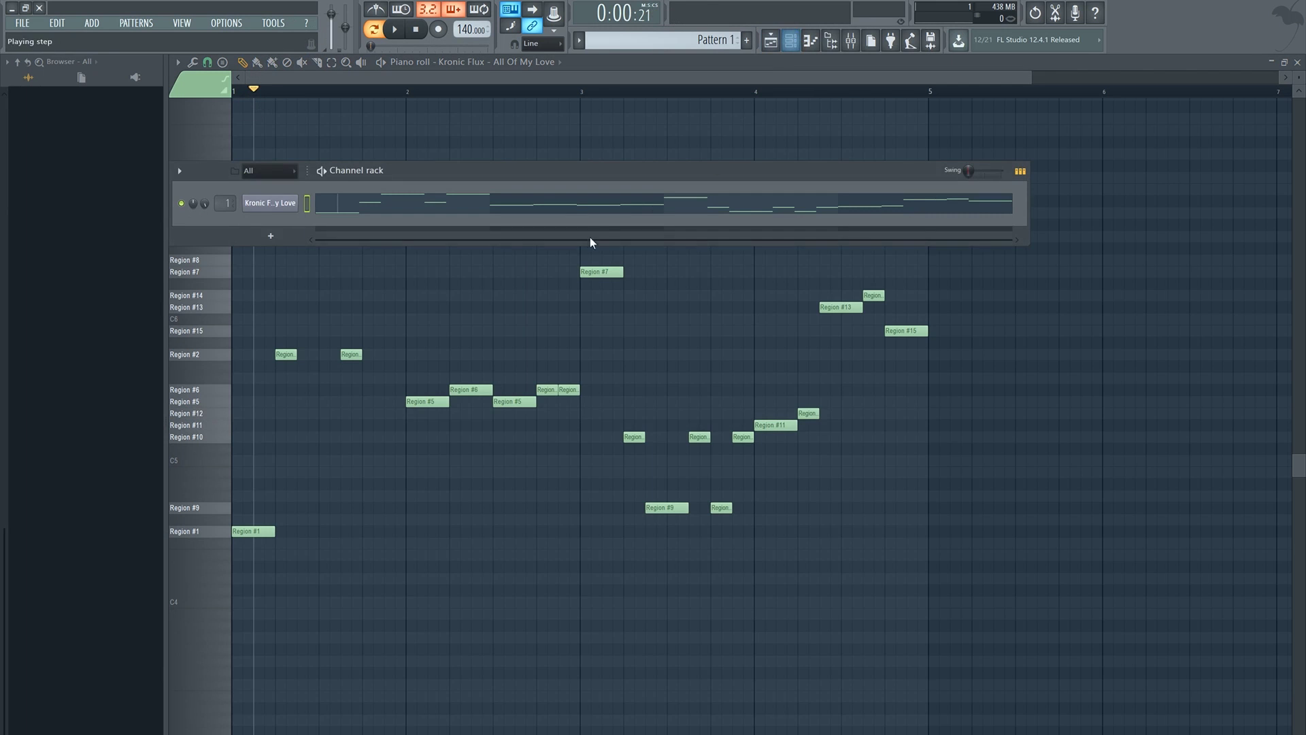
{"action": "left_click", "coordinate": [270, 203]}
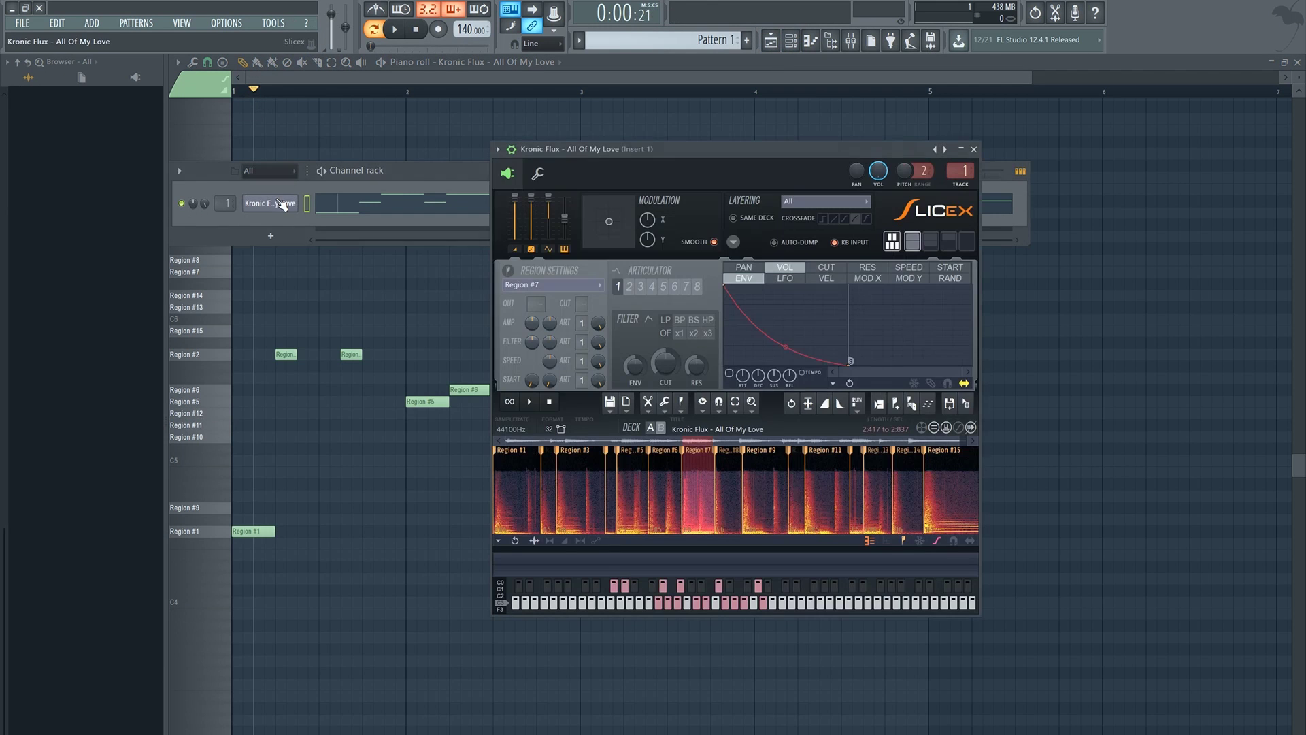
{"action": "left_click", "coordinate": [663, 406]}
{"action": "left_click", "coordinate": [681, 682]}
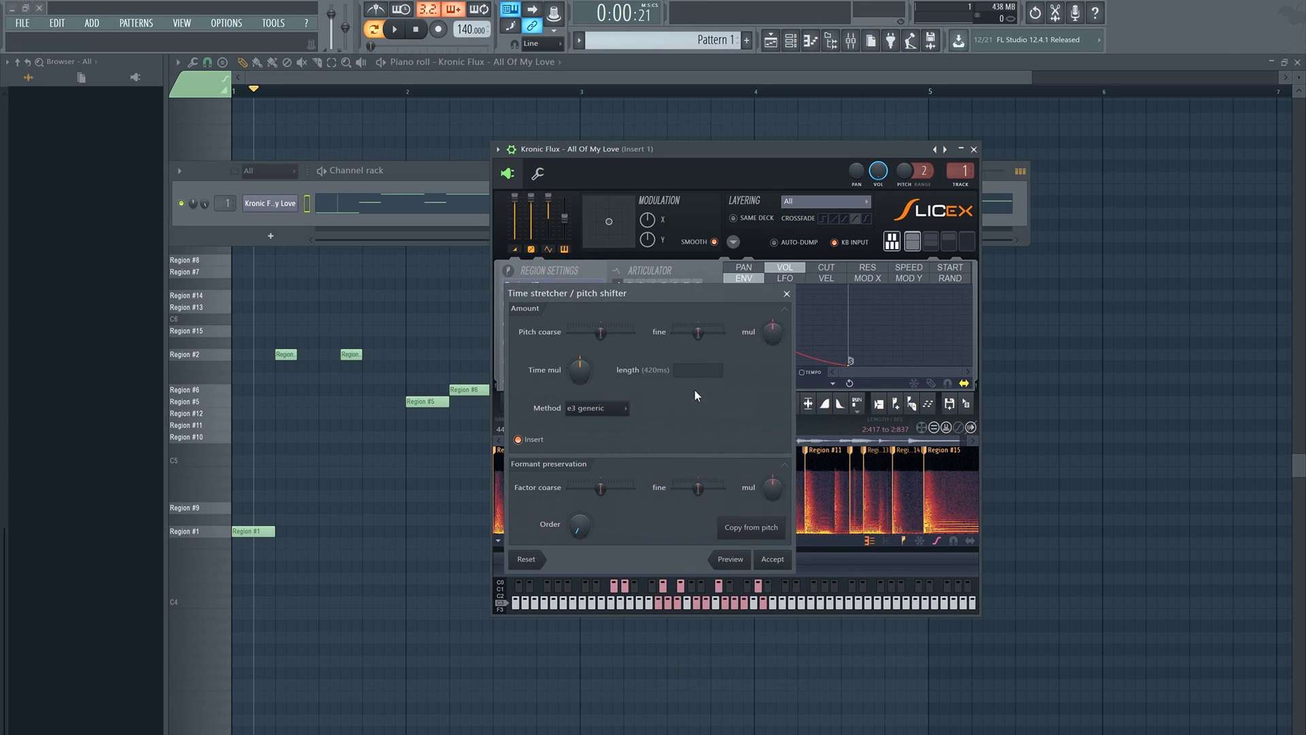
{"action": "left_click", "coordinate": [694, 368]}
{"action": "left_click", "coordinate": [786, 295]}
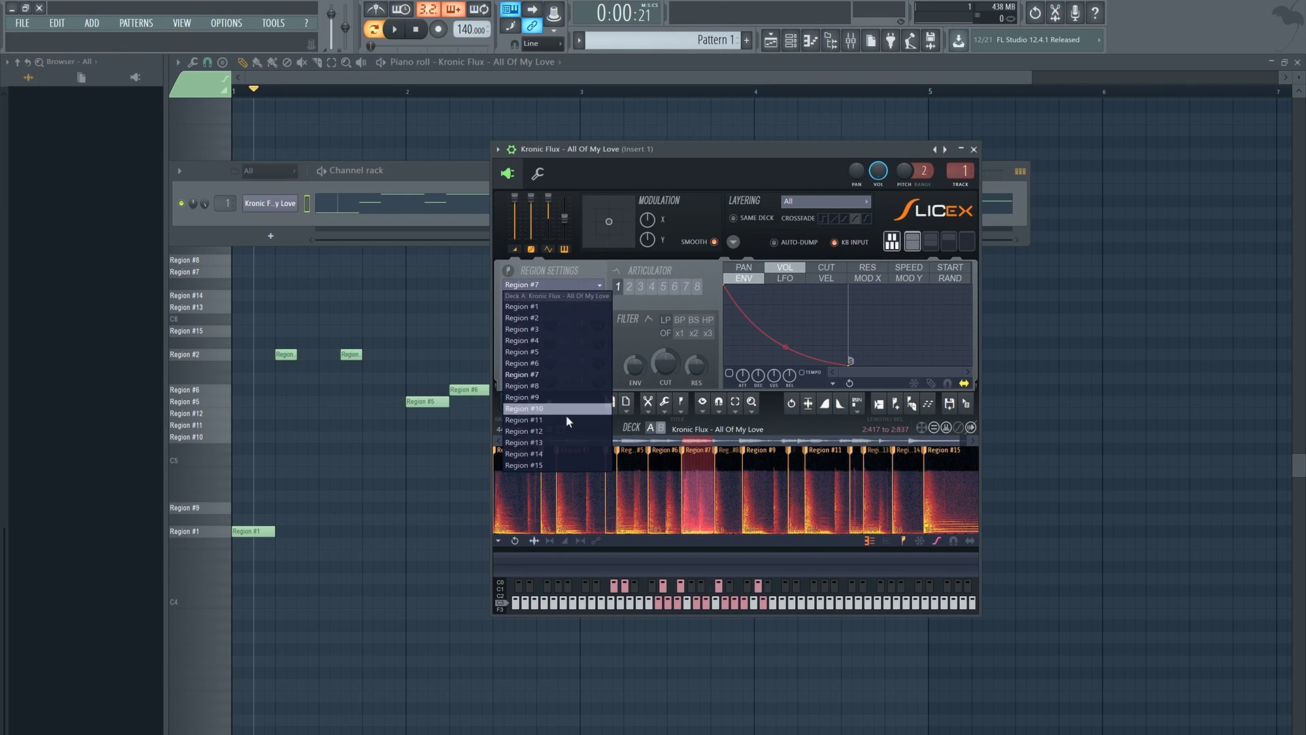
Make Region #12 the current region in Slicex and time-stretch it to a length of 220 ms
{"action": "left_click", "coordinate": [548, 430]}
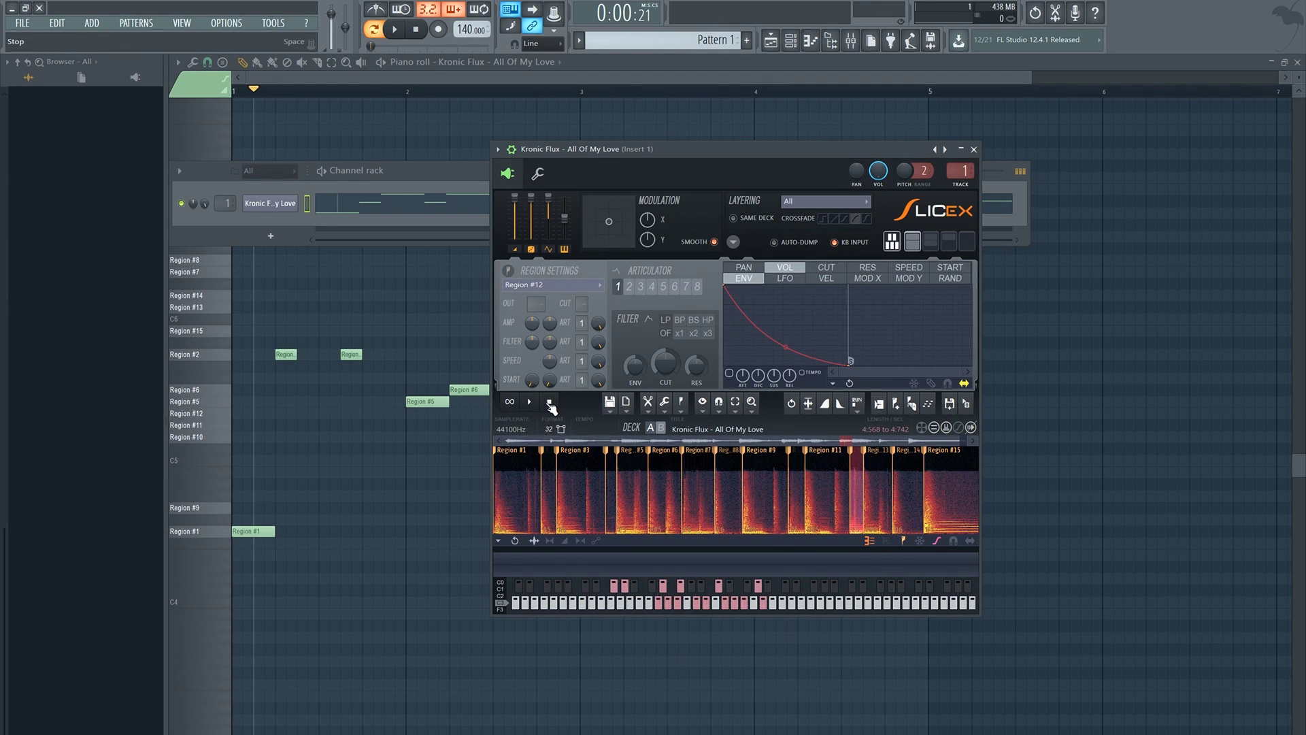
{"action": "left_click", "coordinate": [664, 403]}
{"action": "left_click", "coordinate": [689, 682]}
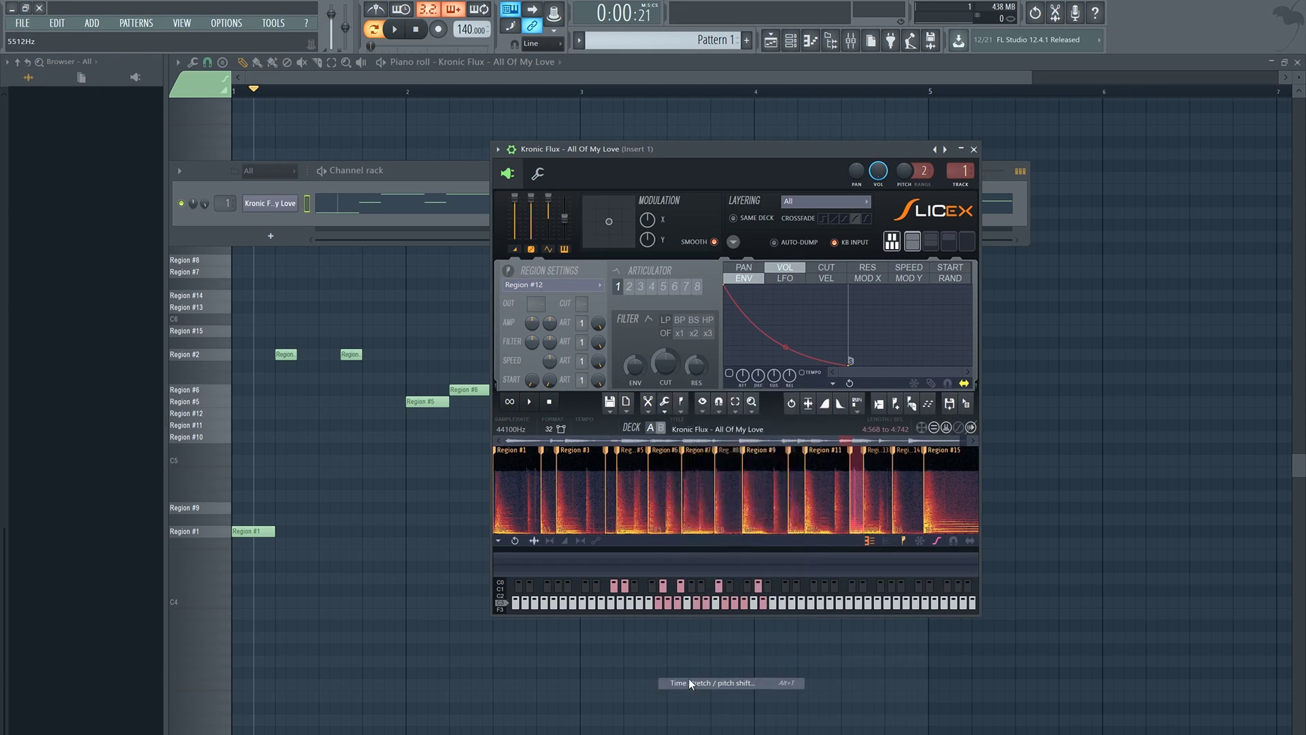
{"action": "type", "text": "220"}
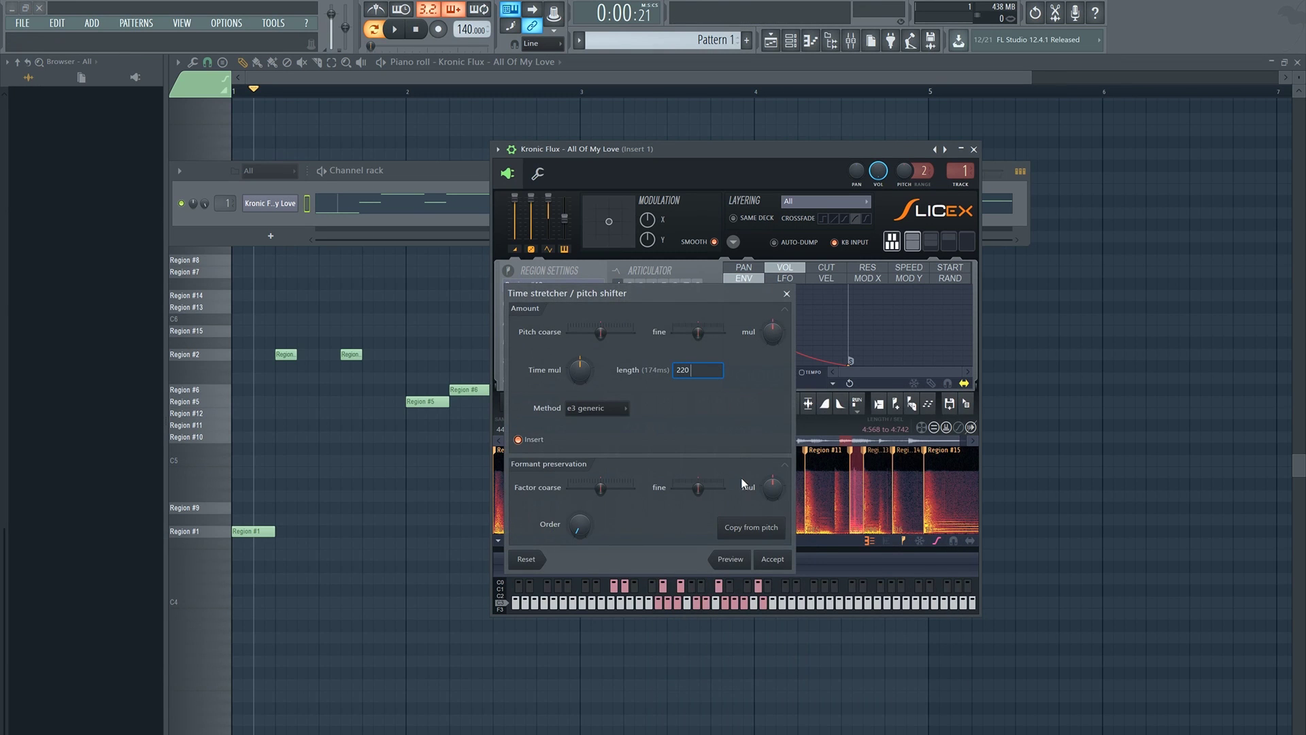
{"action": "left_click", "coordinate": [772, 557]}
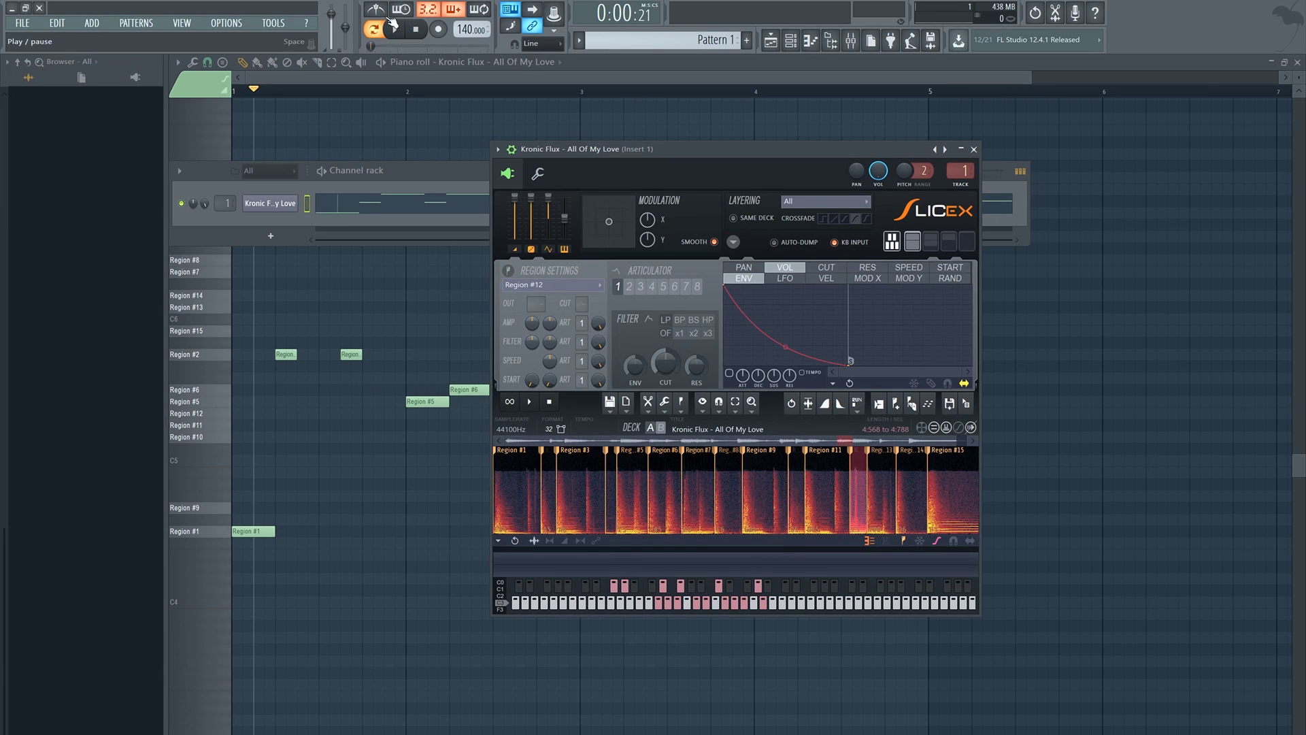
Play the pattern with the stretched Region #12, restarting playback from bar 3 and from the Region #12 and #13 notes in bar 4
{"action": "key", "text": "space"}
{"action": "left_click", "coordinate": [437, 79]}
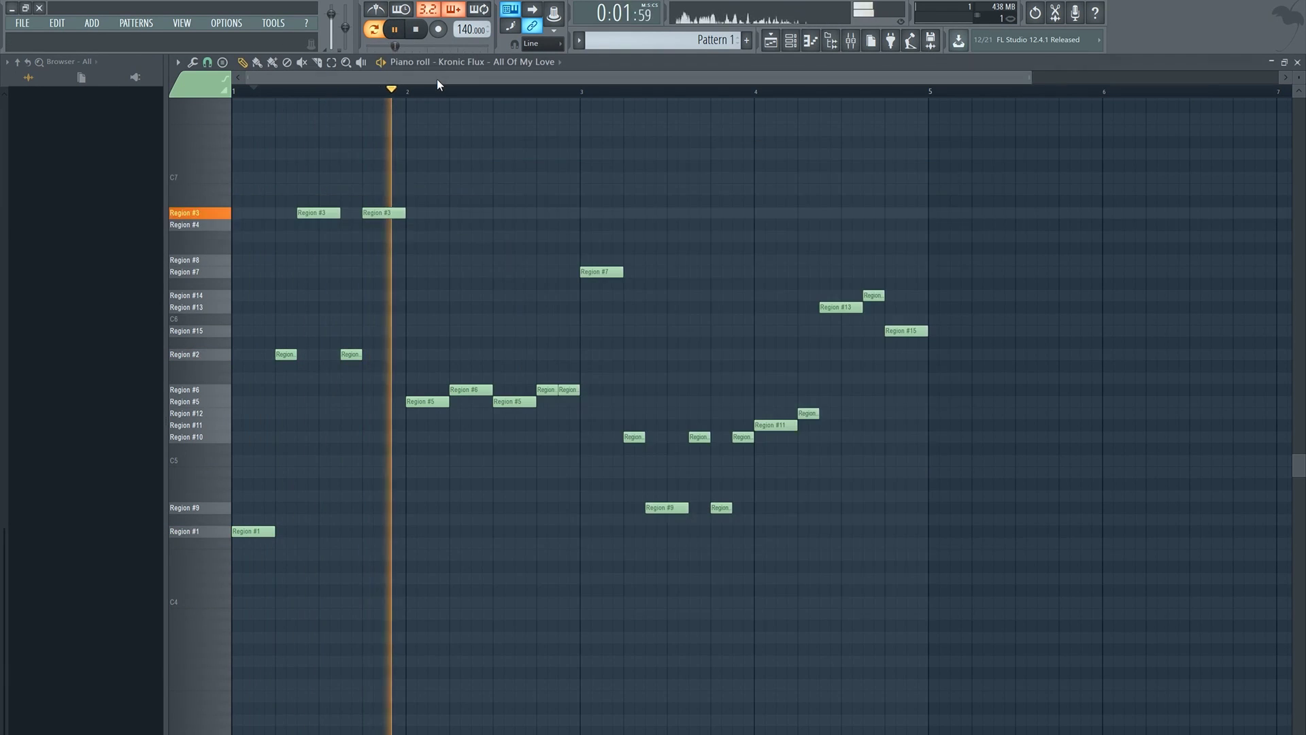
{"action": "left_click", "coordinate": [584, 94]}
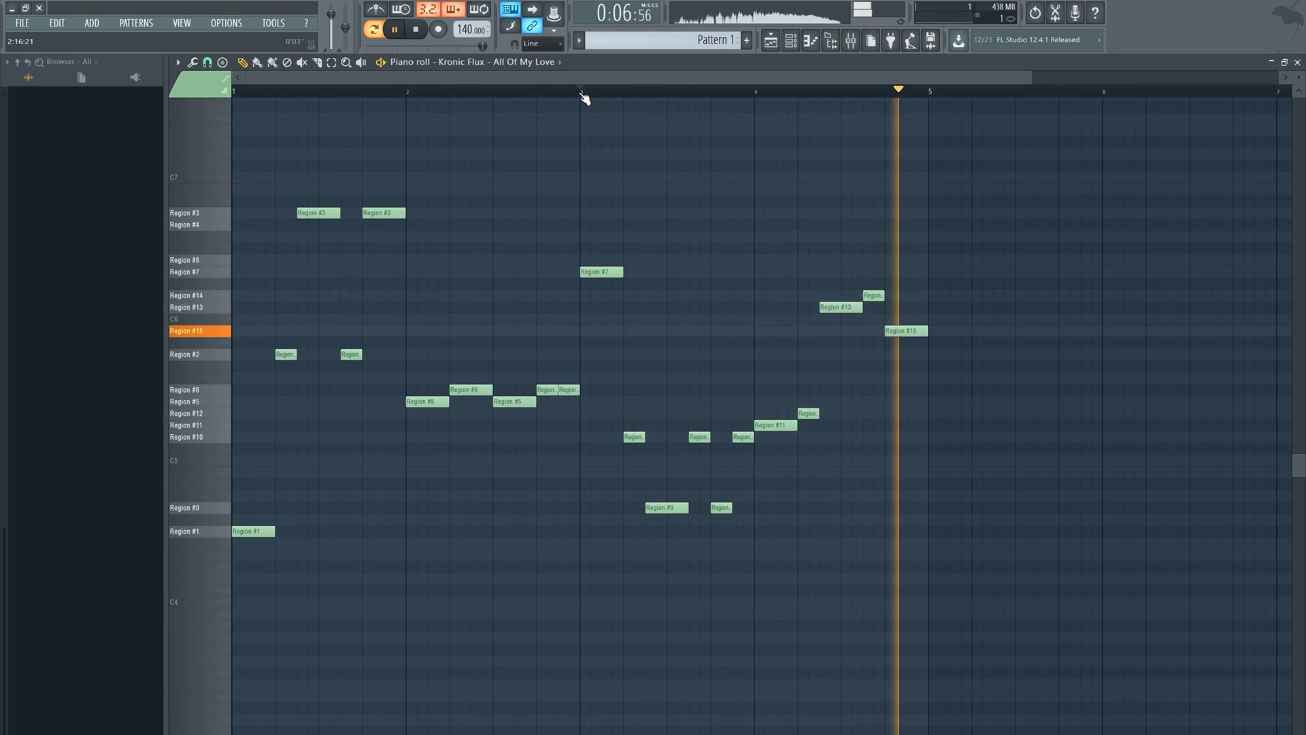
{"action": "left_click", "coordinate": [806, 94]}
{"action": "left_click", "coordinate": [819, 94]}
{"action": "left_click", "coordinate": [819, 93]}
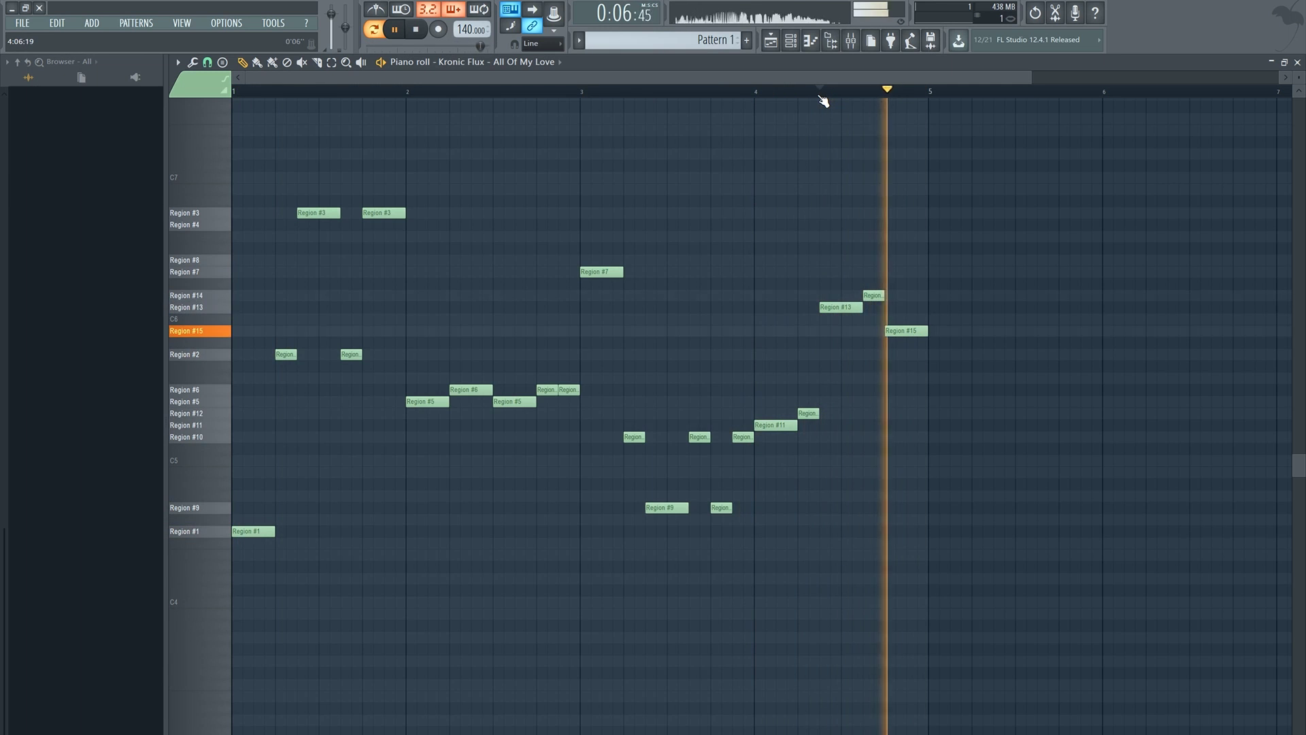
Stop playback and reopen the Slicex channel for the Kronic Flux sample
{"action": "left_click", "coordinate": [419, 32]}
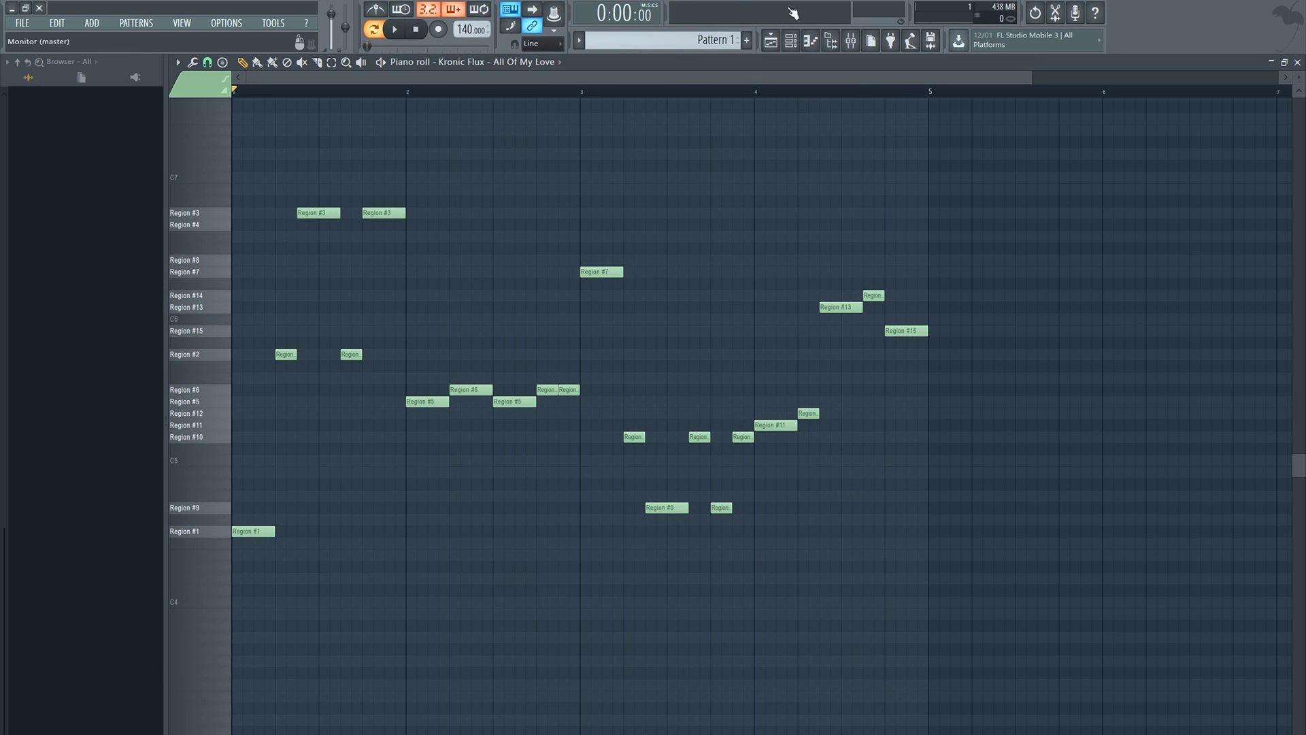
{"action": "left_click", "coordinate": [790, 40]}
{"action": "left_click", "coordinate": [289, 203]}
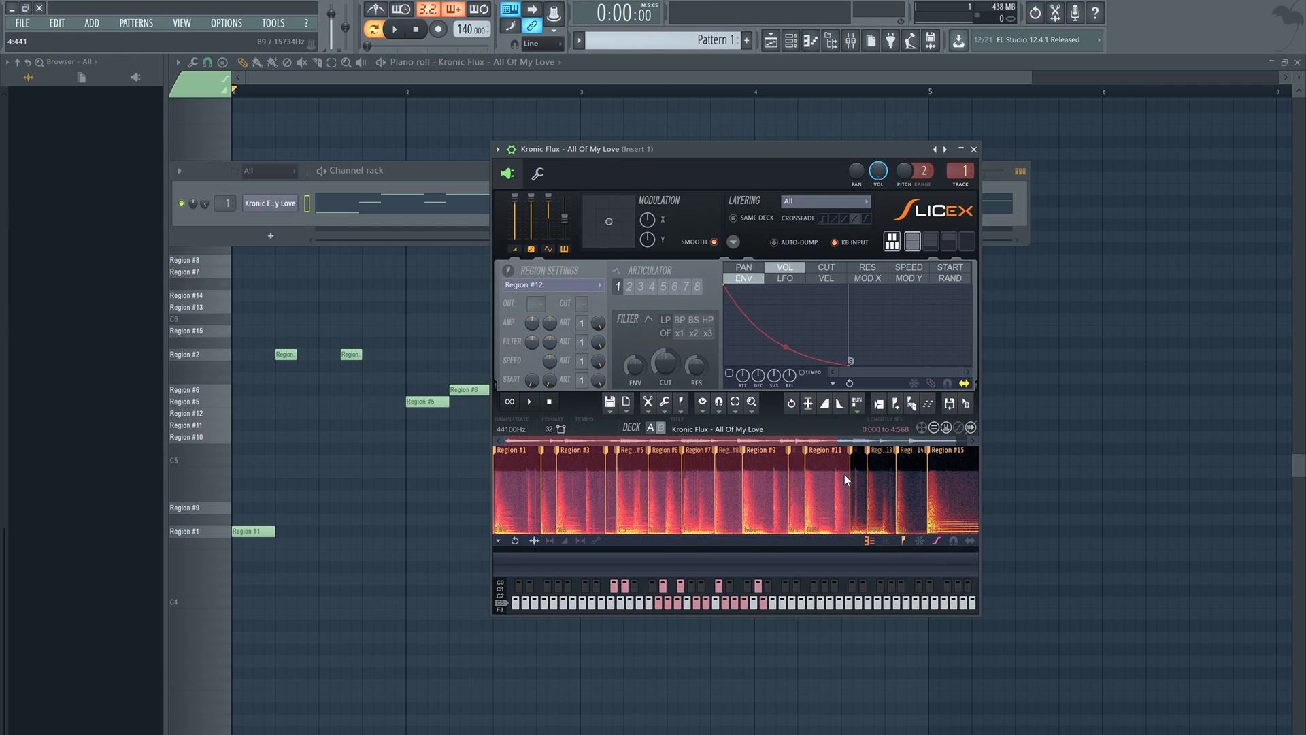
Try lowering the Slicex master pitch to about -217 cents during playback, reset it, and stop playback
{"action": "left_click", "coordinate": [398, 30]}
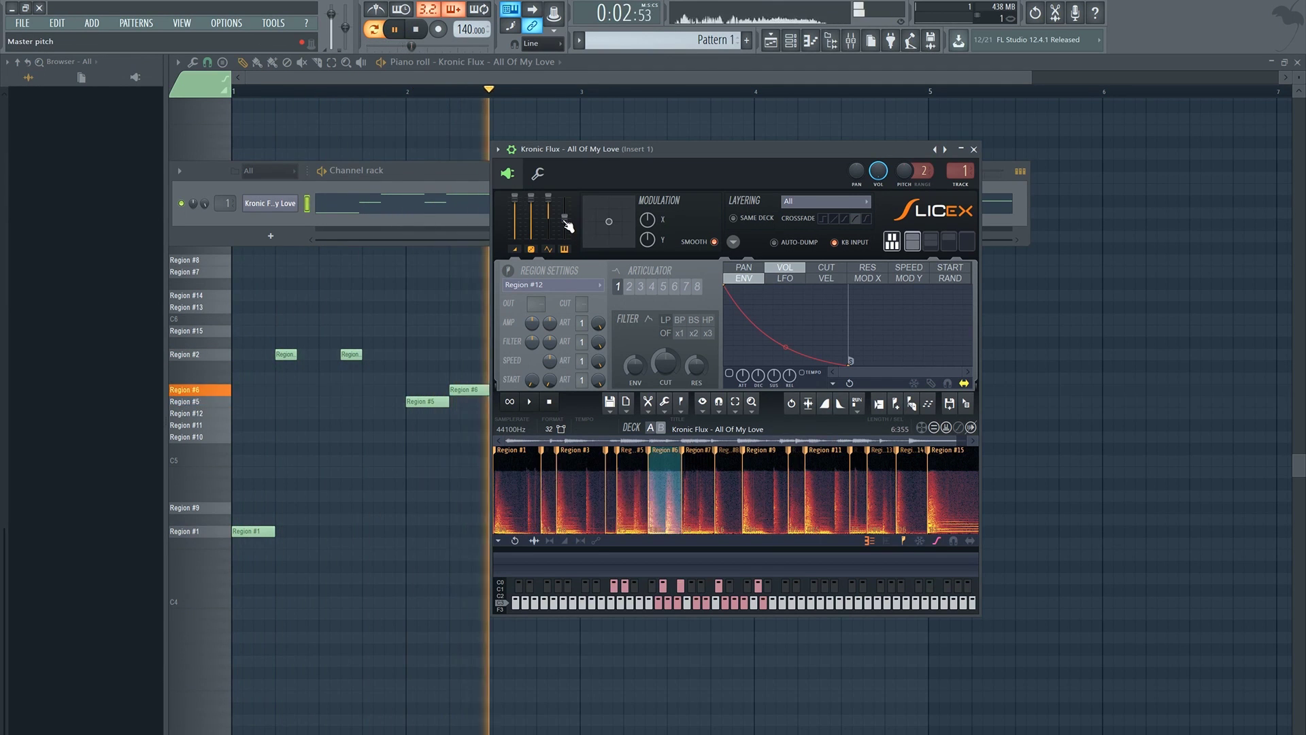
{"action": "left_click_drag", "start_coordinate": [565, 219], "coordinate": [564, 224]}
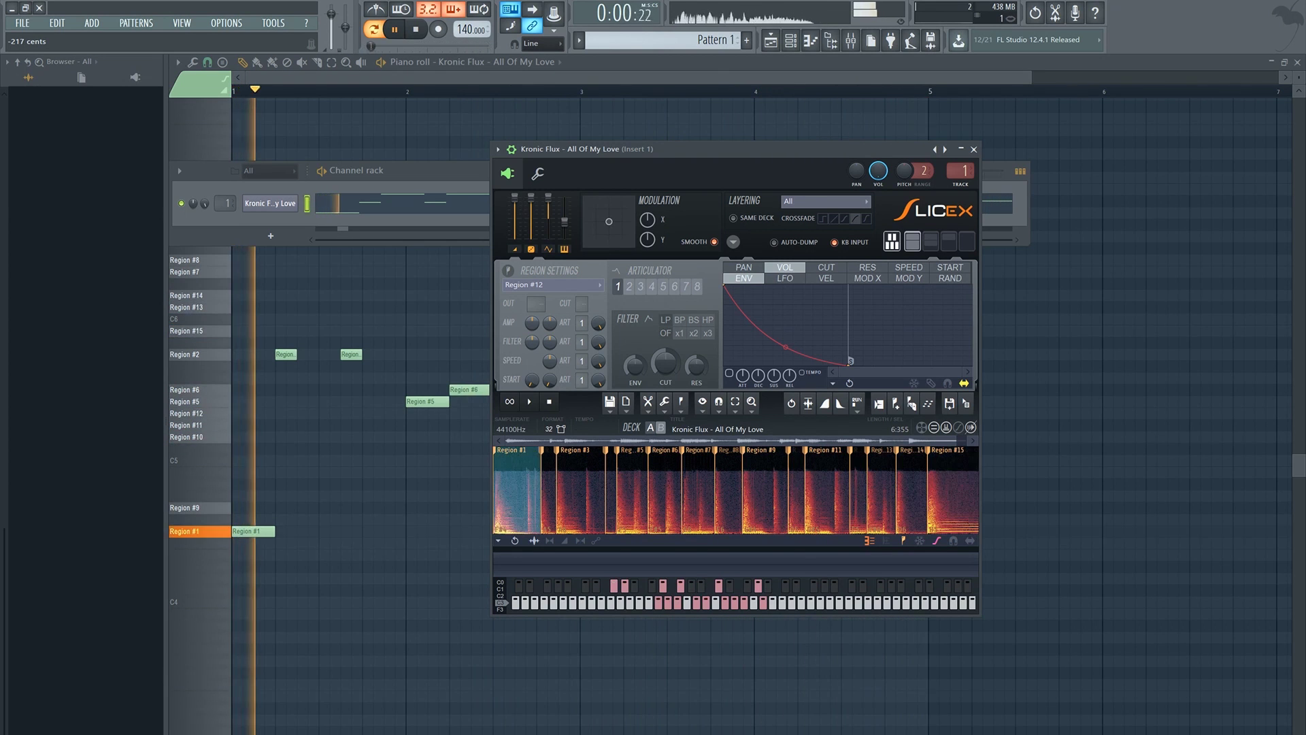
{"action": "right_click", "coordinate": [564, 222]}
{"action": "left_click", "coordinate": [583, 228]}
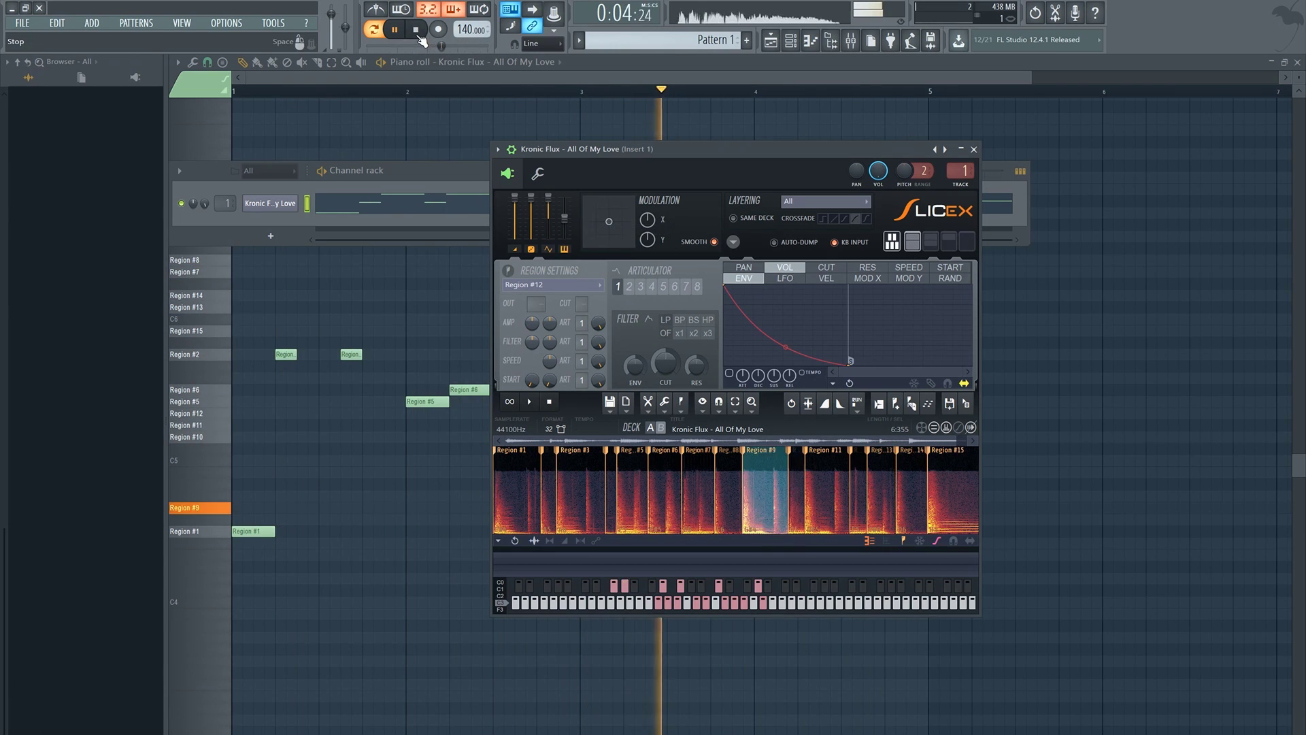
{"action": "key", "text": "space"}
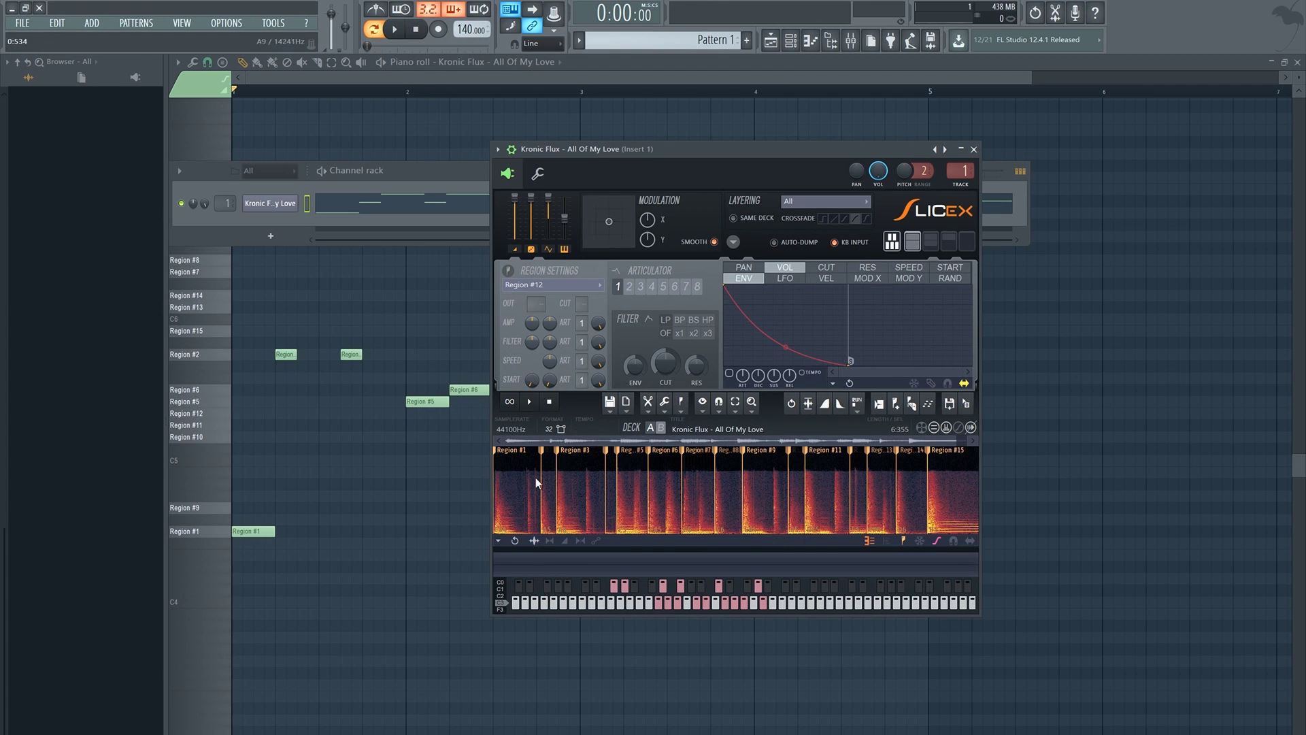
Open the time stretch / pitch shift settings for the whole sample and lower the coarse pitch slightly
{"action": "left_click_drag", "start_coordinate": [610, 484], "coordinate": [166, 413]}
{"action": "left_click", "coordinate": [665, 411]}
{"action": "left_click", "coordinate": [710, 682]}
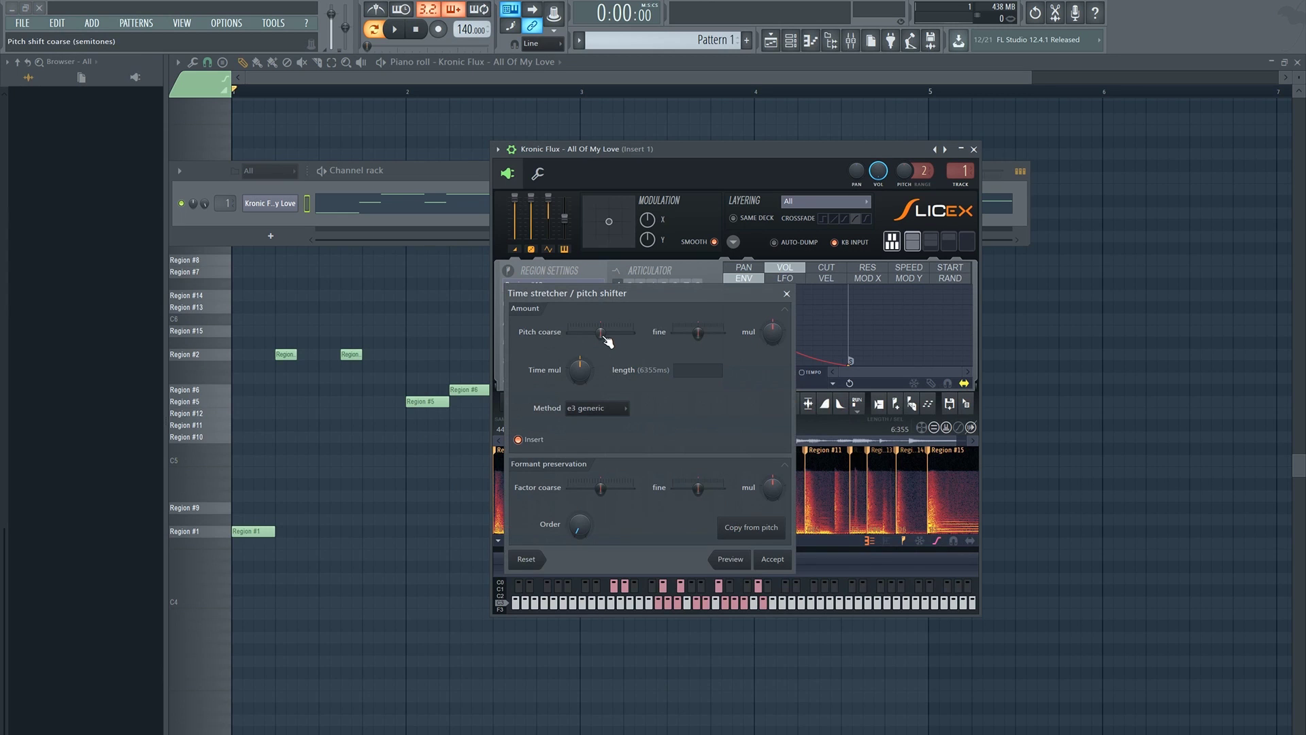
{"action": "left_click_drag", "start_coordinate": [600, 332], "coordinate": [589, 332]}
Copy the formant preservation factor from the pitch setting, then preview and accept the pitch shift
{"action": "left_click", "coordinate": [784, 465]}
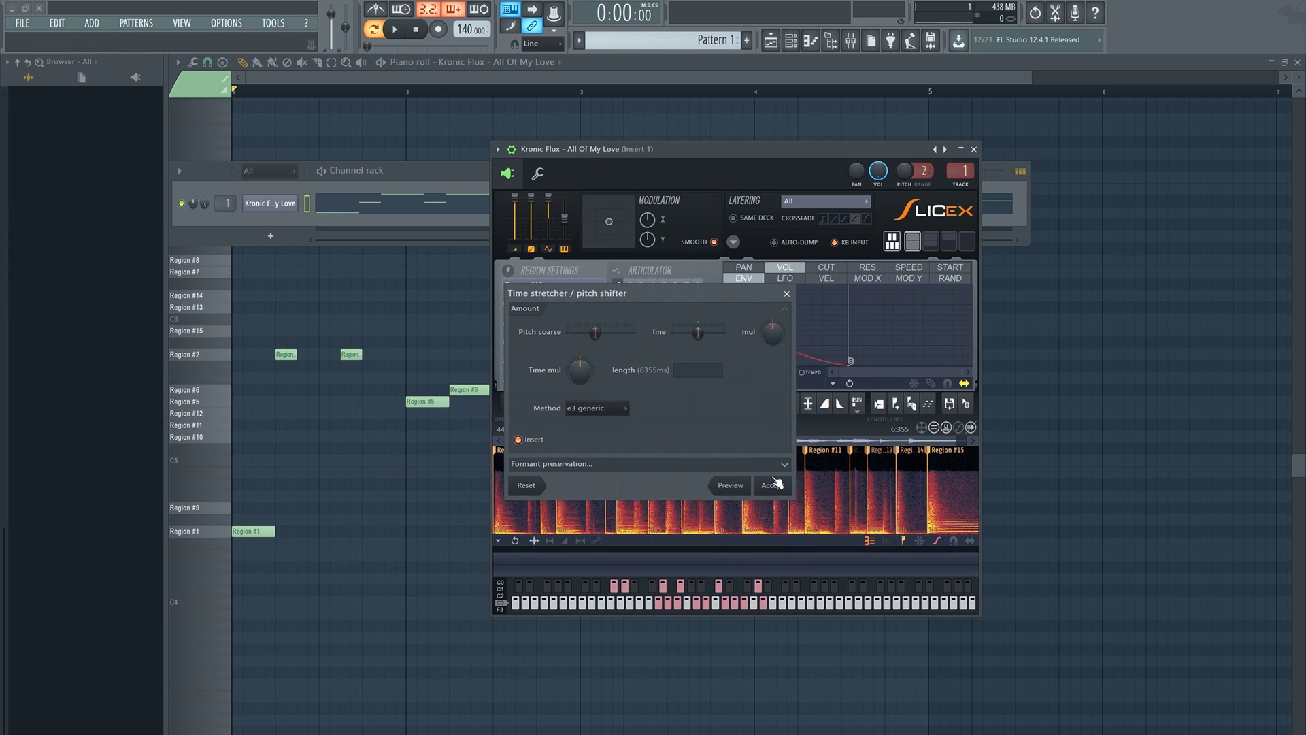
{"action": "left_click", "coordinate": [785, 466]}
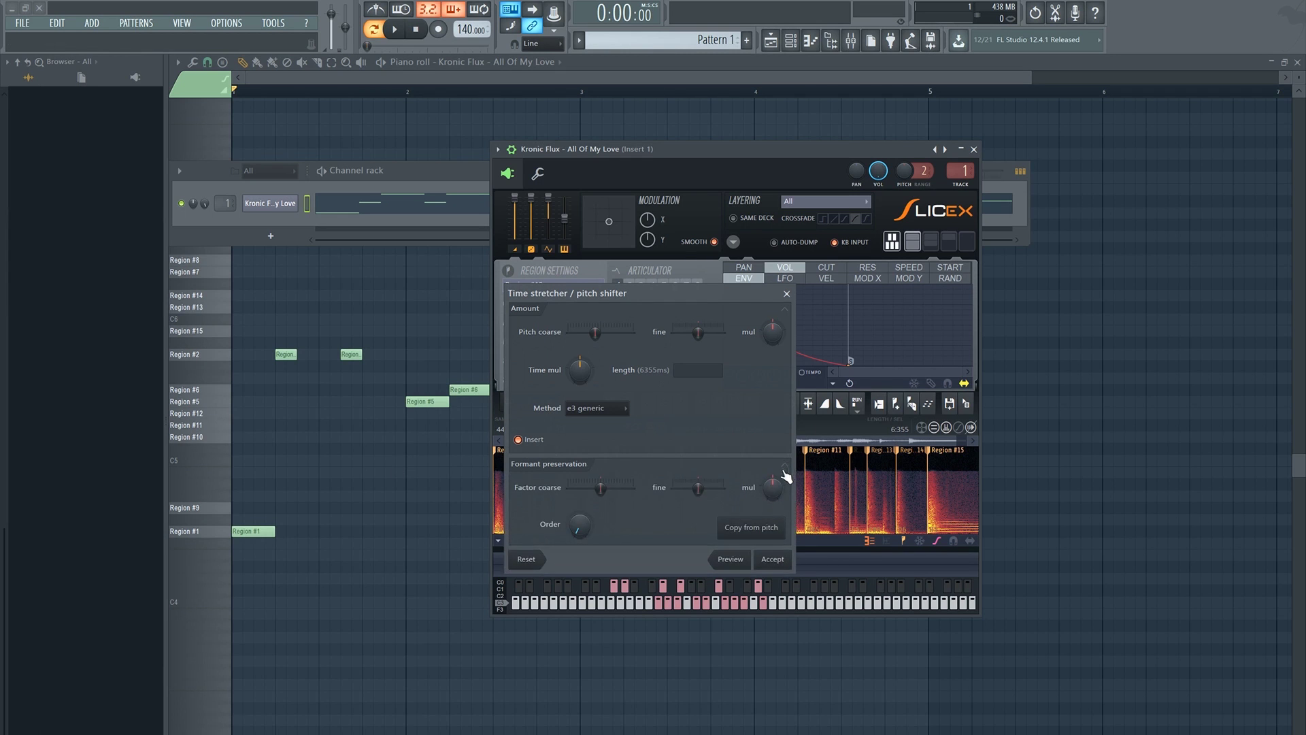
{"action": "left_click", "coordinate": [758, 536]}
{"action": "left_click", "coordinate": [740, 562]}
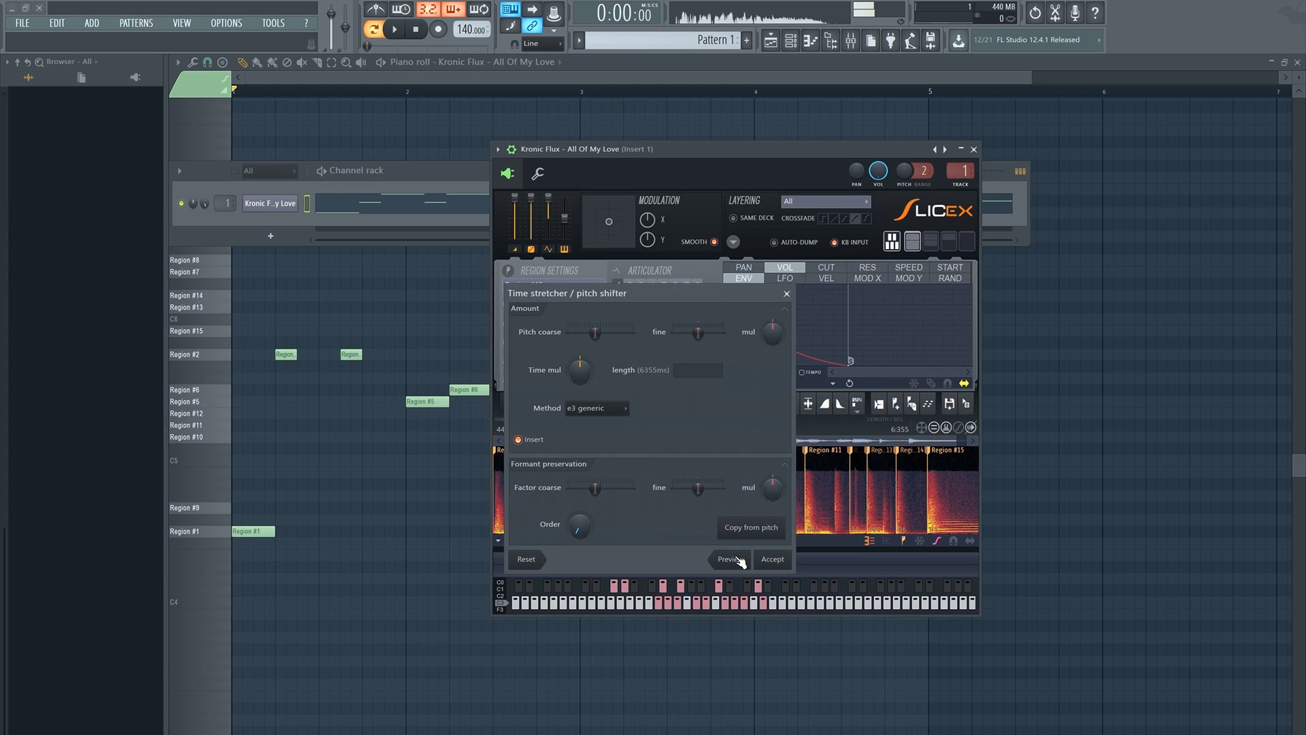
{"action": "left_click", "coordinate": [777, 563]}
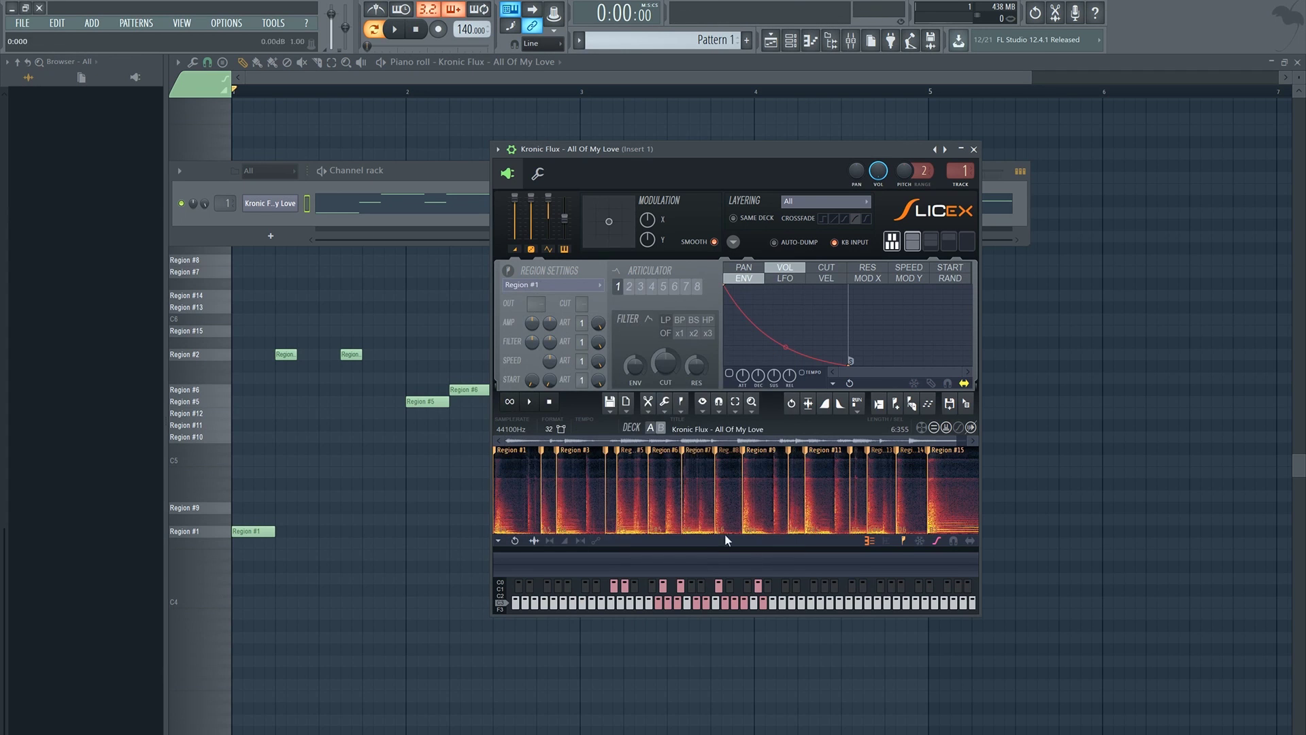
Play the pattern with the pitch-shifted sample from the start in the piano roll, then stop playback
{"action": "left_click", "coordinate": [380, 79]}
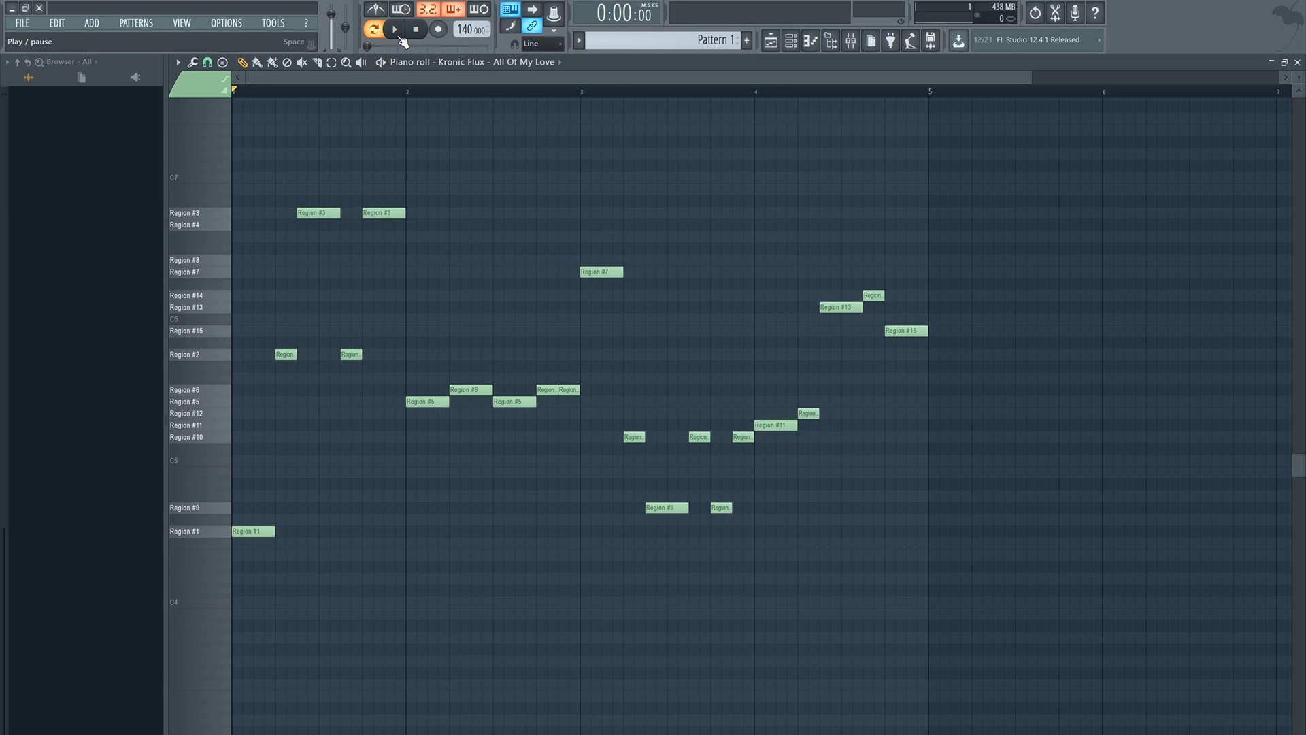
{"action": "left_click", "coordinate": [401, 37]}
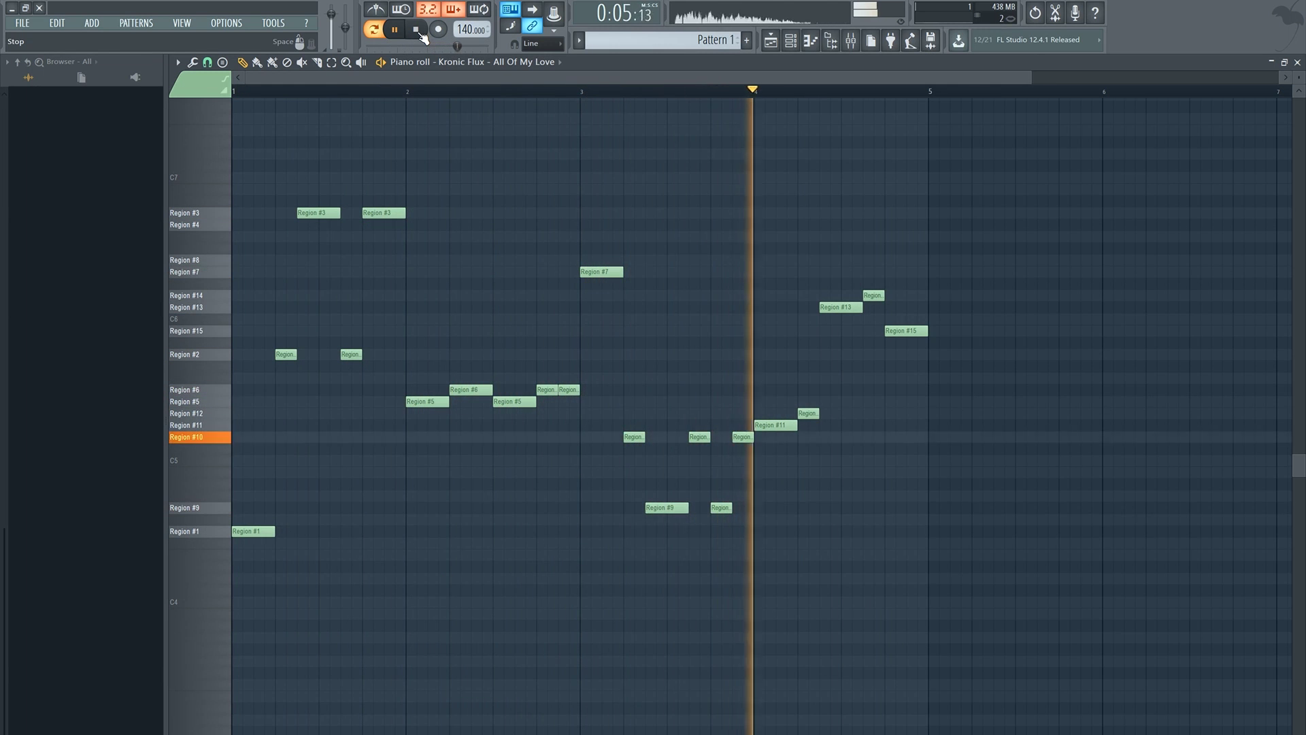
{"action": "left_click", "coordinate": [418, 31]}
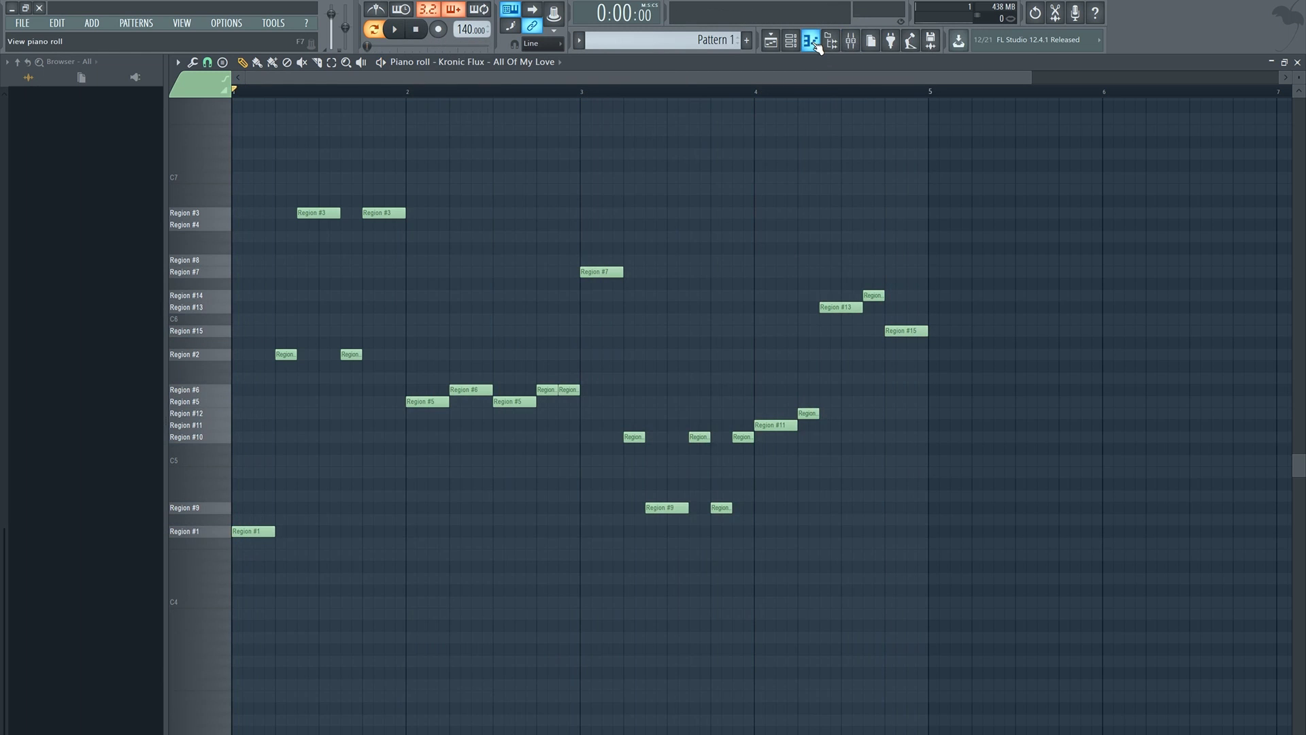